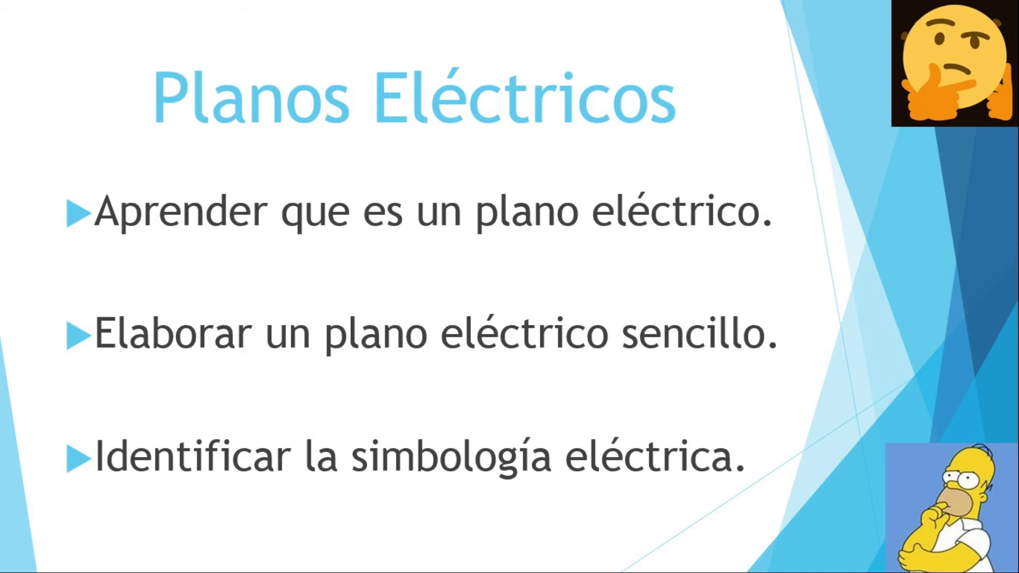
- Advance the slideshow two slides to the 'Que es un plano eléctrico?' definition slide
{"action": "key", "text": "Right"}
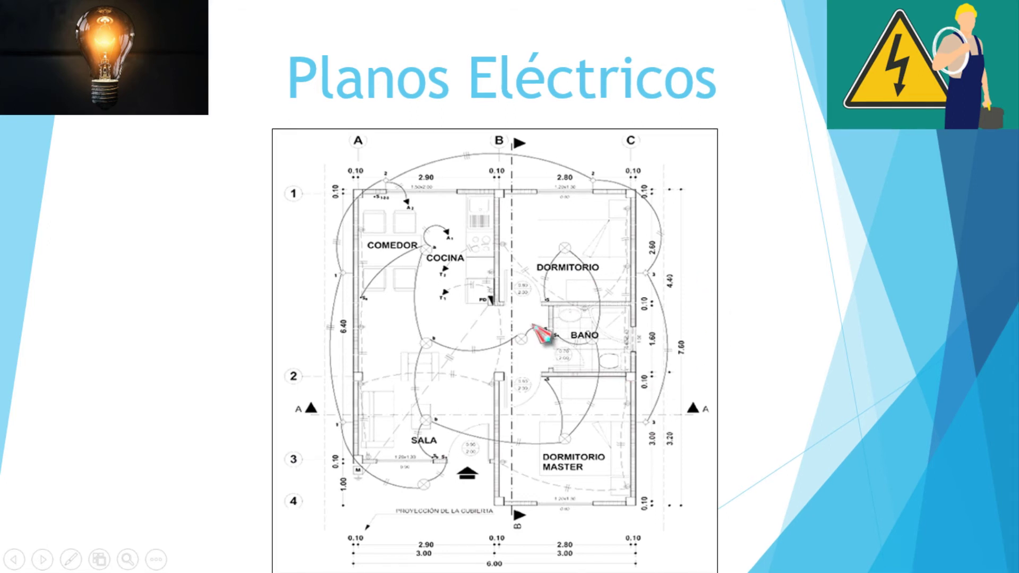
{"action": "key", "text": "Right"}
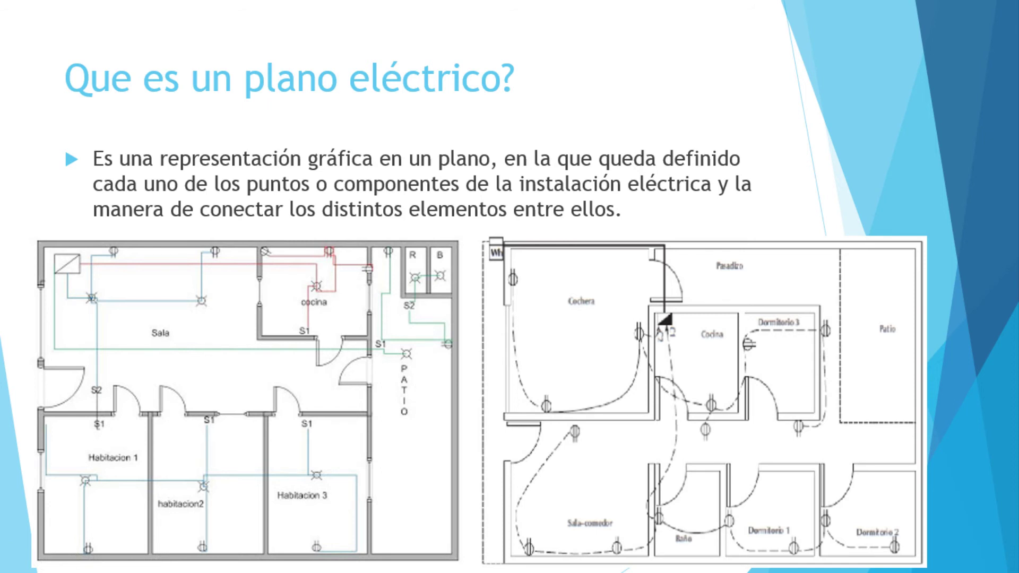
- Advance past the Diseño Institución Educativa and Ejemplo slides to the Convenciones title slide
{"action": "key", "text": "Right"}
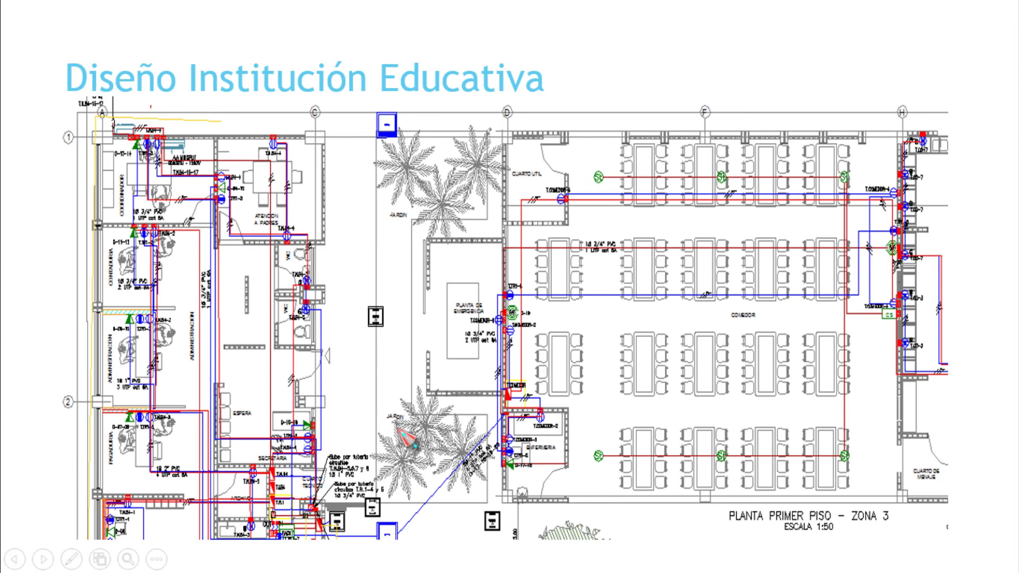
{"action": "key", "text": "Right"}
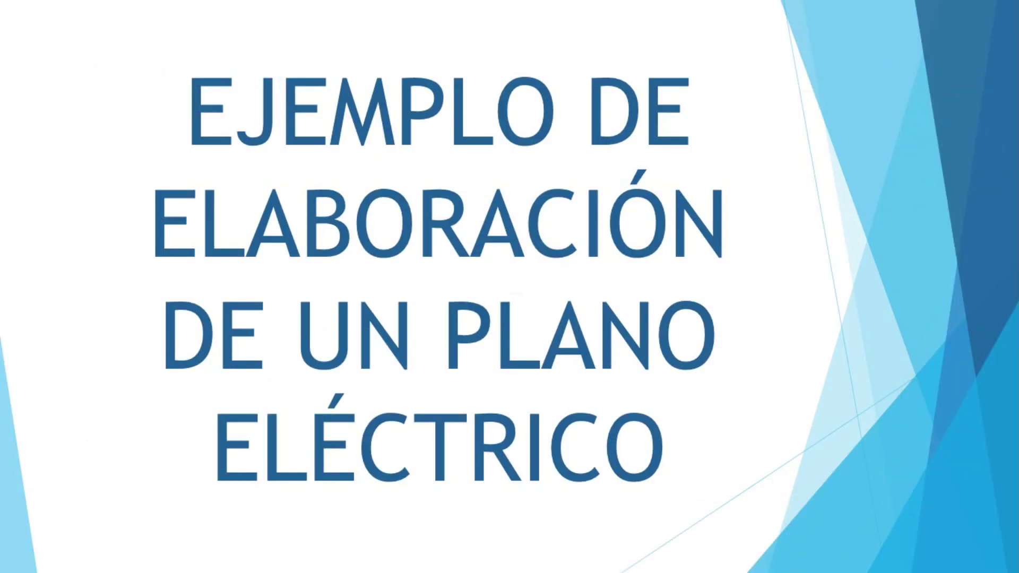
{"action": "key", "text": "Right"}
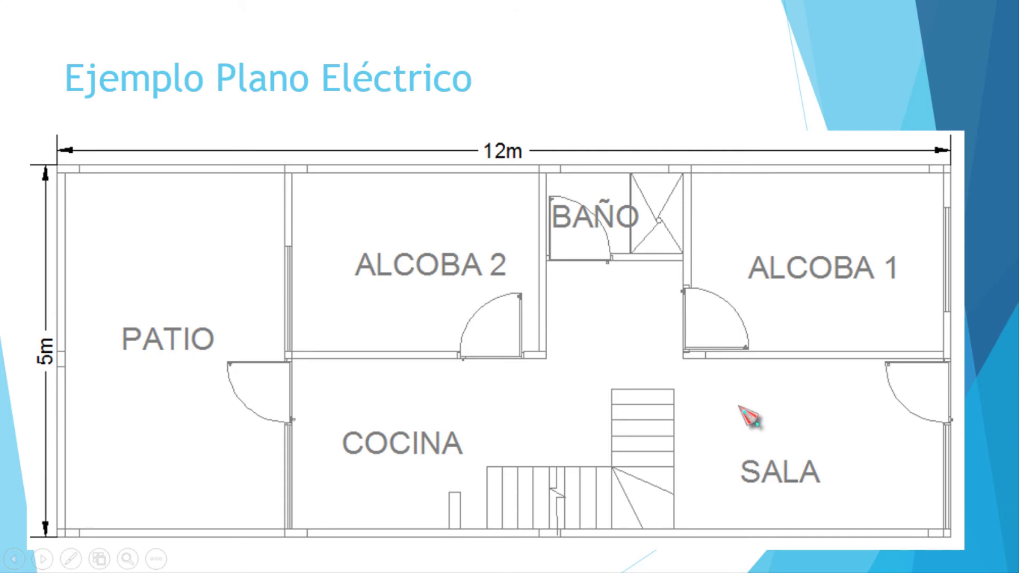
{"action": "key", "text": "Right"}
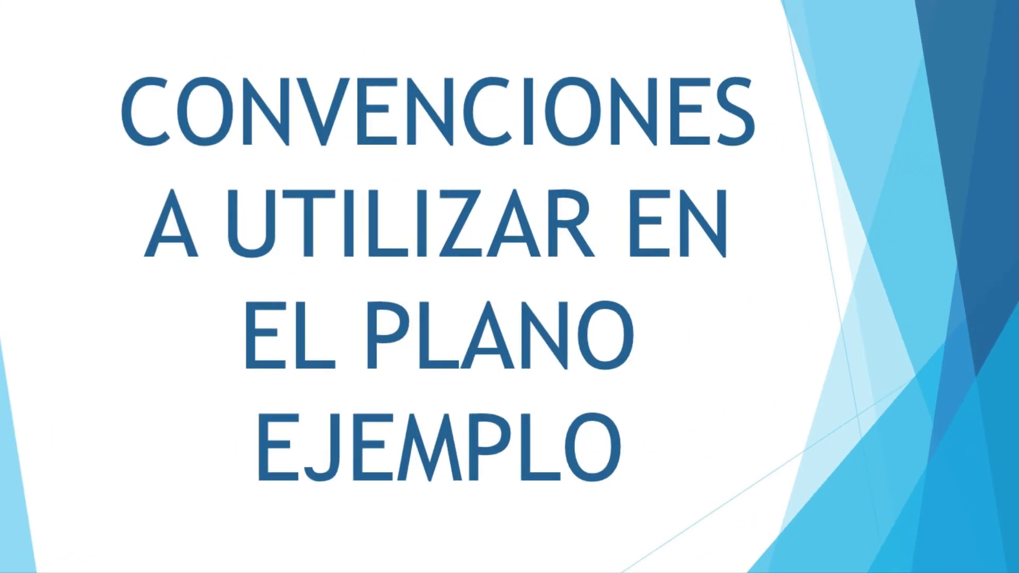
- Advance to the slide listing eight electrical symbols and their meanings
{"action": "key", "text": "Right"}
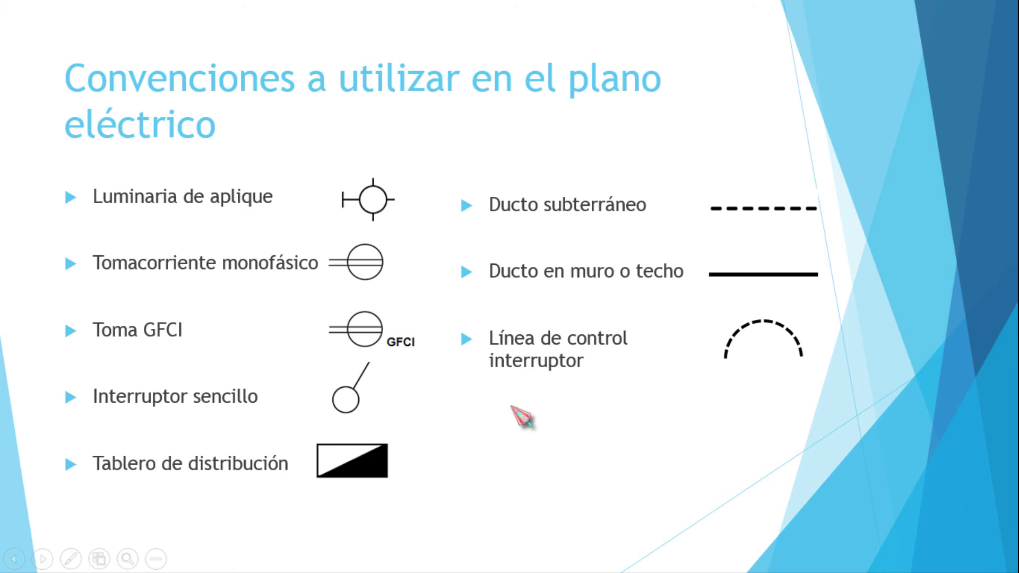
- Advance to the slide of real electrical device and conduit photos
{"action": "key", "text": "Right"}
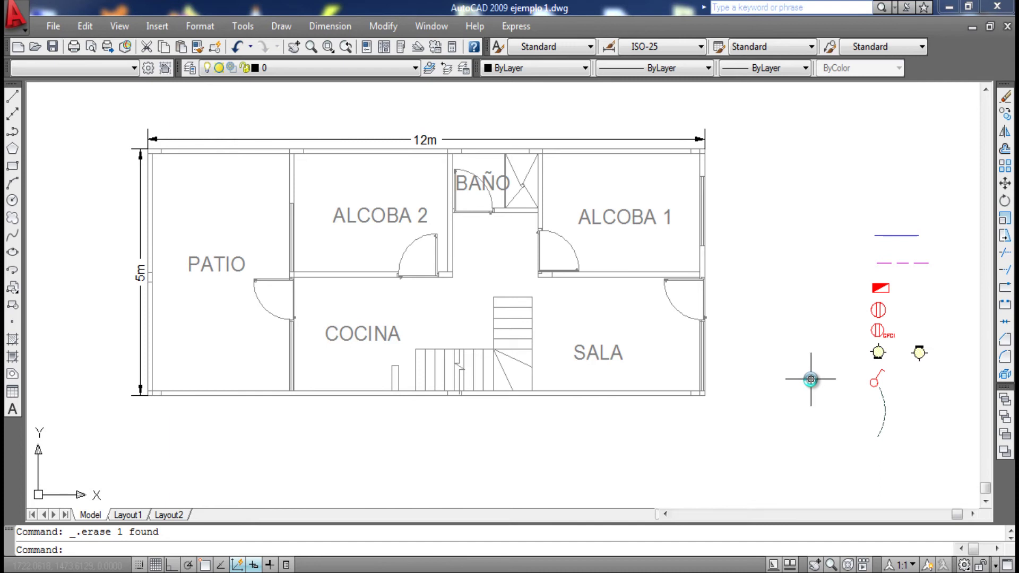
- Copy the single-phase outlet from the legend onto SALA's upper and bottom walls
{"action": "left_click", "coordinate": [879, 313]}
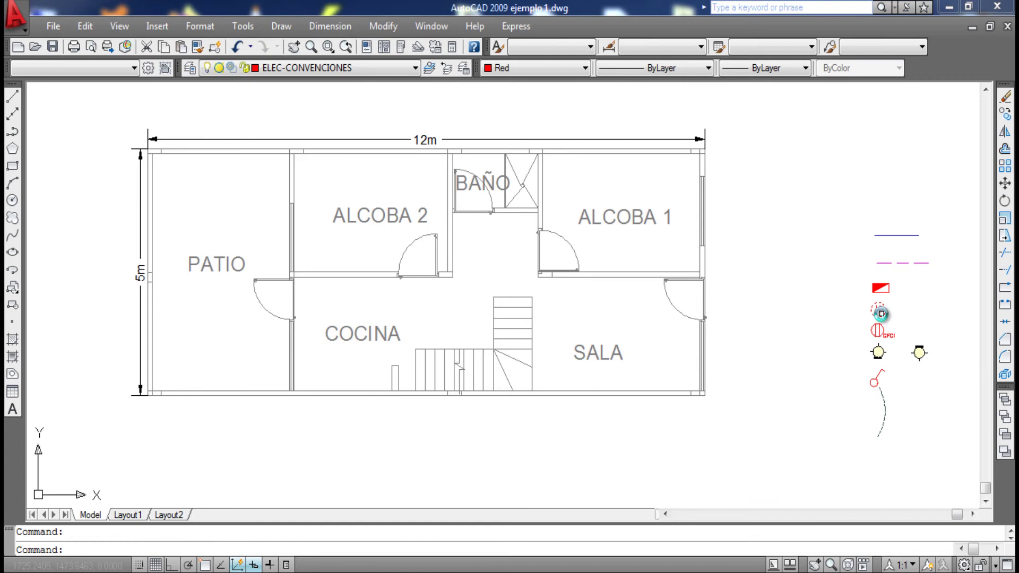
{"action": "key", "text": "ctrl+c"}
{"action": "key", "text": "ctrl+v"}
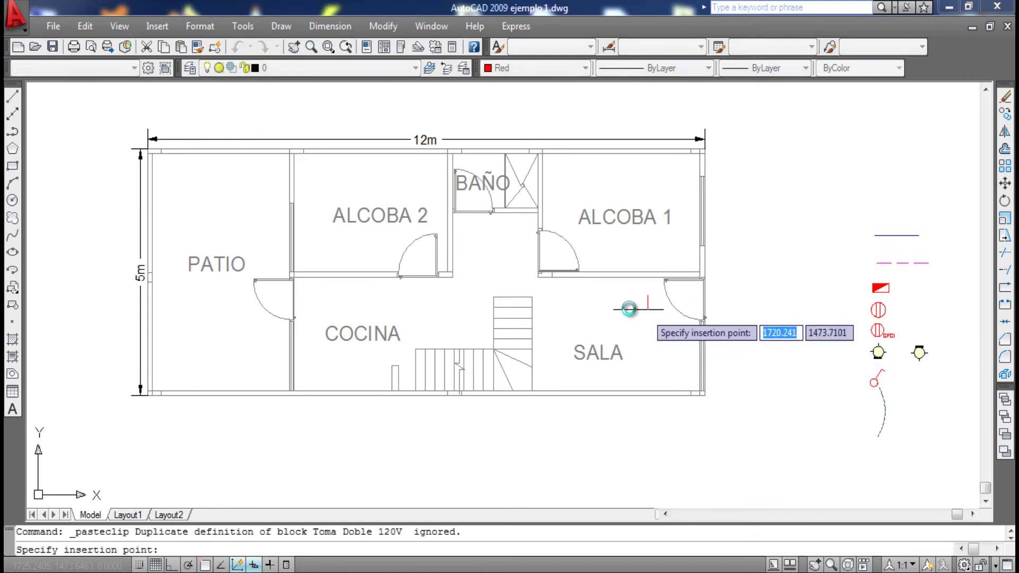
{"action": "left_click", "coordinate": [589, 295]}
{"action": "key", "text": "ctrl+v"}
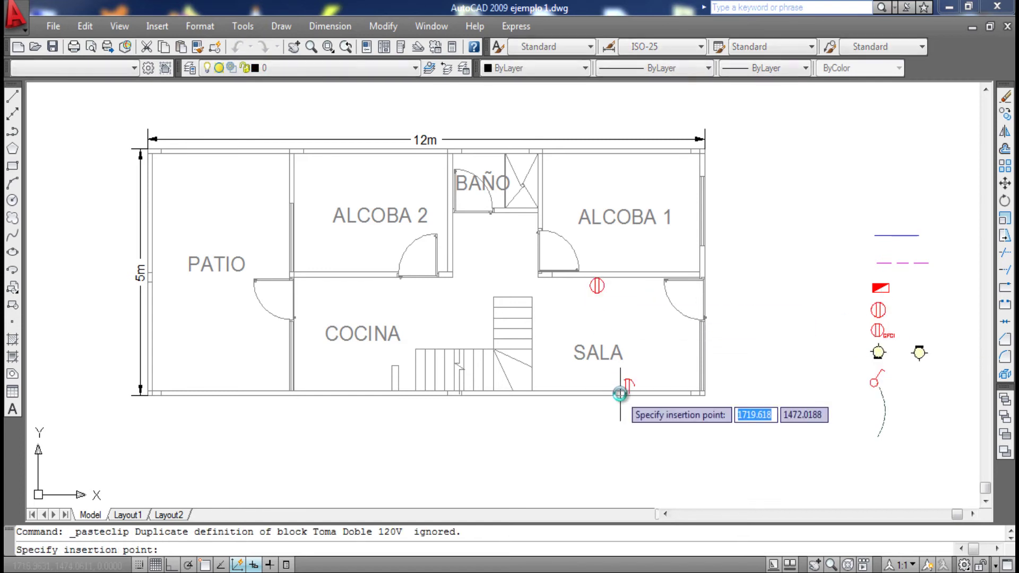
{"action": "left_click", "coordinate": [619, 392]}
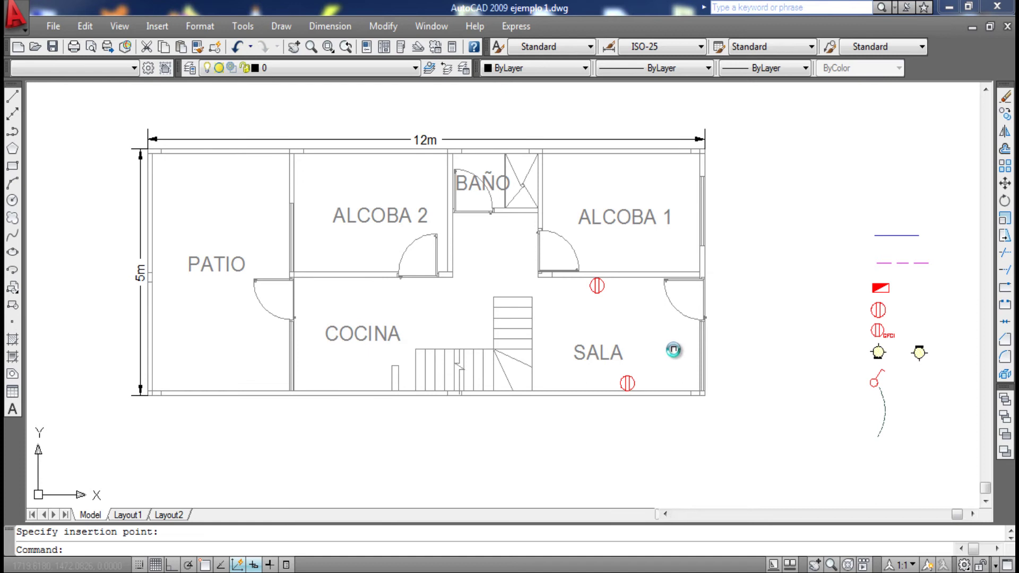
- Place outlets on ALCOBA 1 and ALCOBA 2 lower walls, COCINA's side and beside BAÑO
{"action": "key", "text": "ctrl+v"}
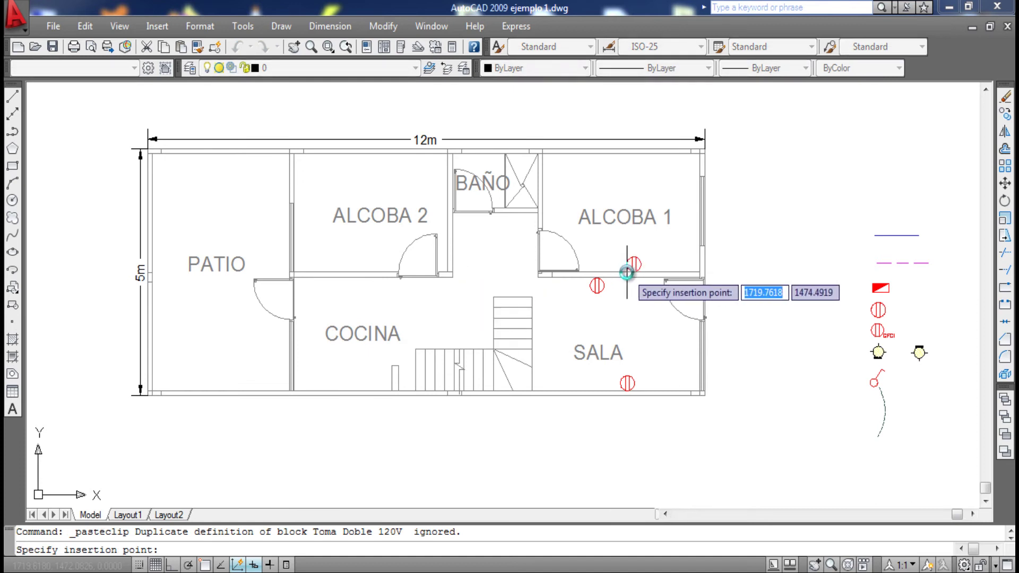
{"action": "left_click", "coordinate": [627, 273]}
{"action": "key", "text": "ctrl+v"}
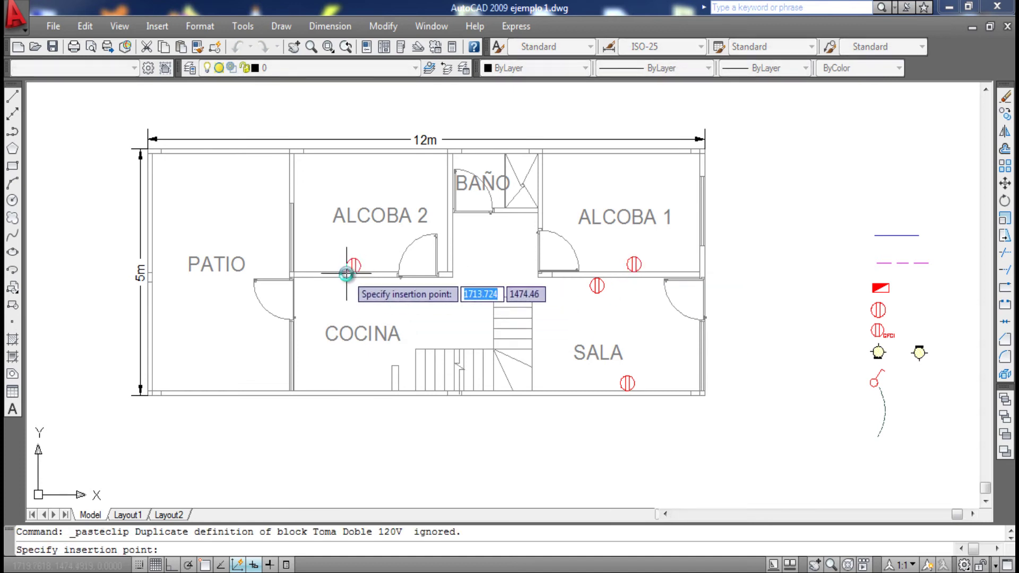
{"action": "left_click", "coordinate": [346, 273]}
{"action": "key", "text": "ctrl+v"}
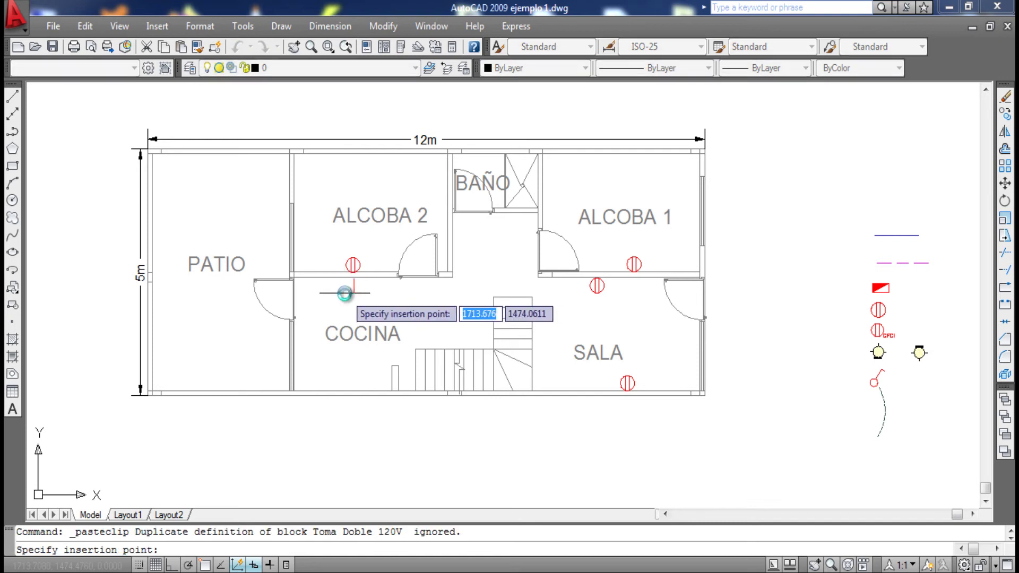
{"action": "left_click", "coordinate": [344, 293]}
{"action": "key", "text": "ctrl+v"}
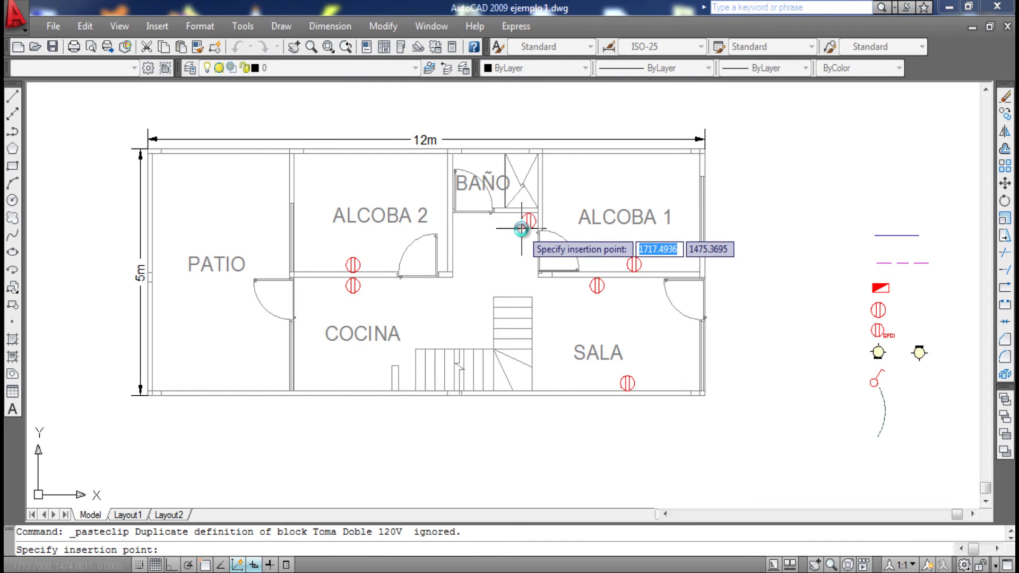
{"action": "left_click", "coordinate": [521, 229]}
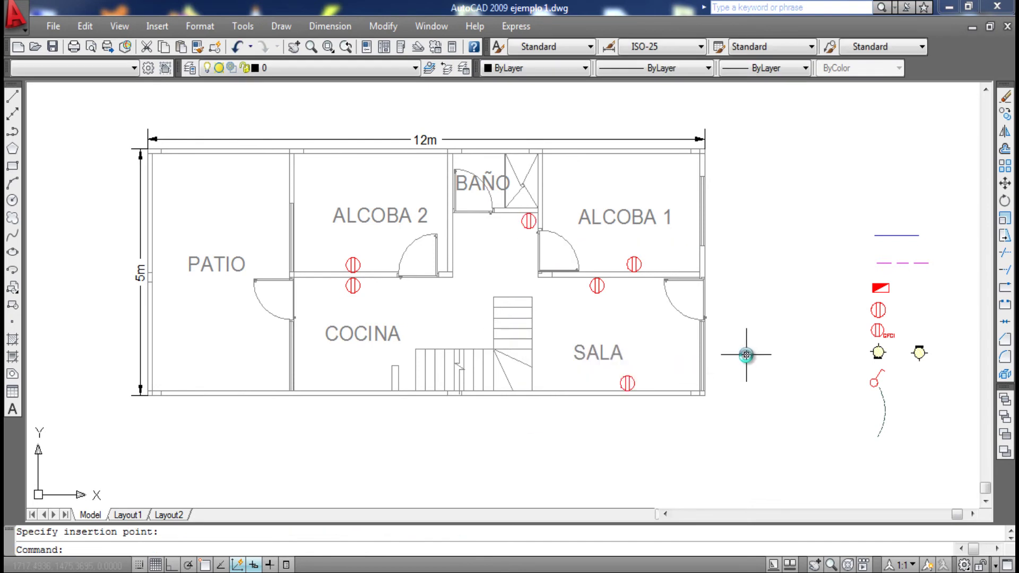
- Copy the GFCI outlet and place three along the COCINA and PATIO bottom walls
{"action": "left_click", "coordinate": [879, 333]}
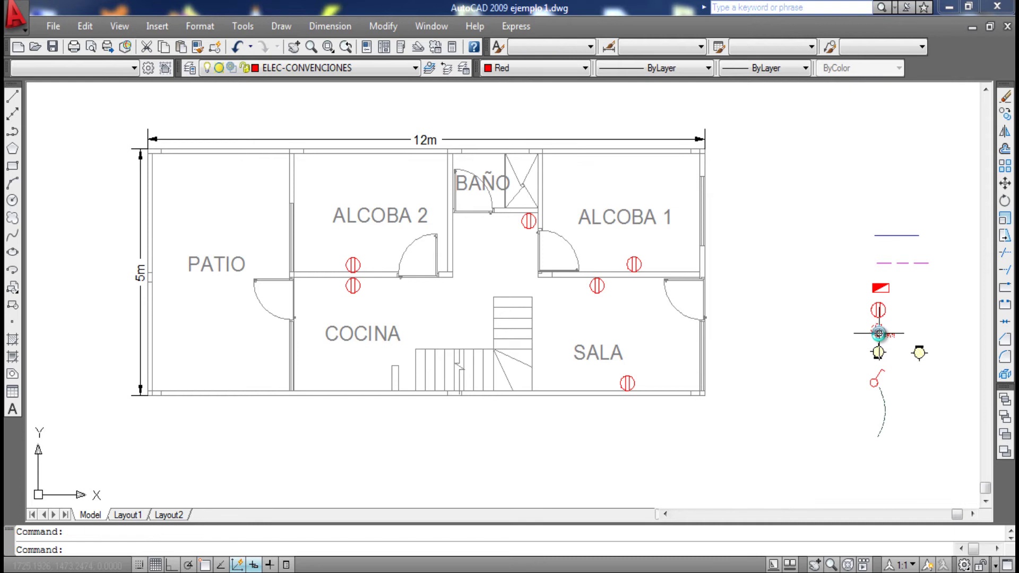
{"action": "key", "text": "ctrl+c"}
{"action": "key", "text": "ctrl+v"}
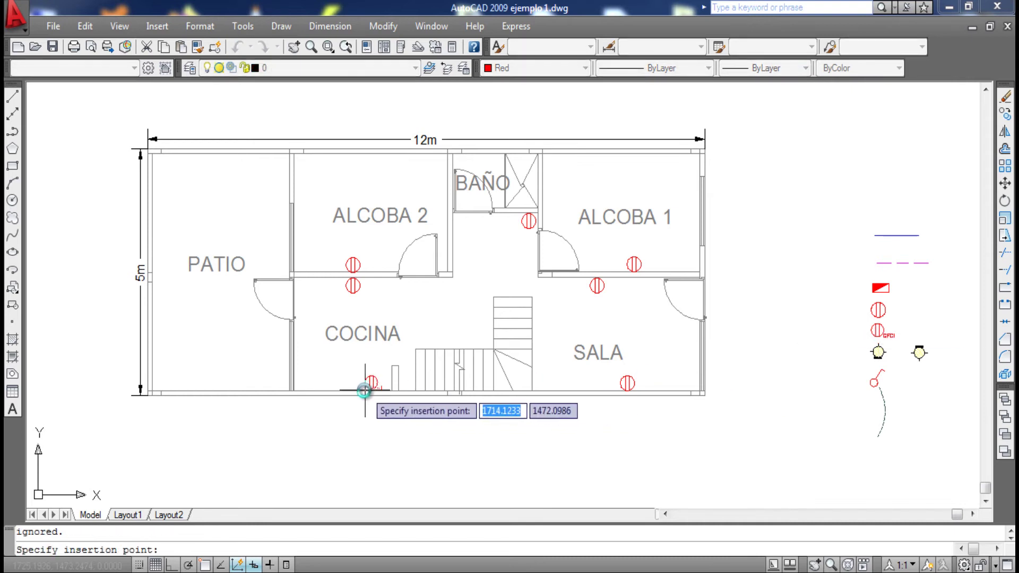
{"action": "left_click", "coordinate": [364, 392]}
{"action": "key", "text": "ctrl+v"}
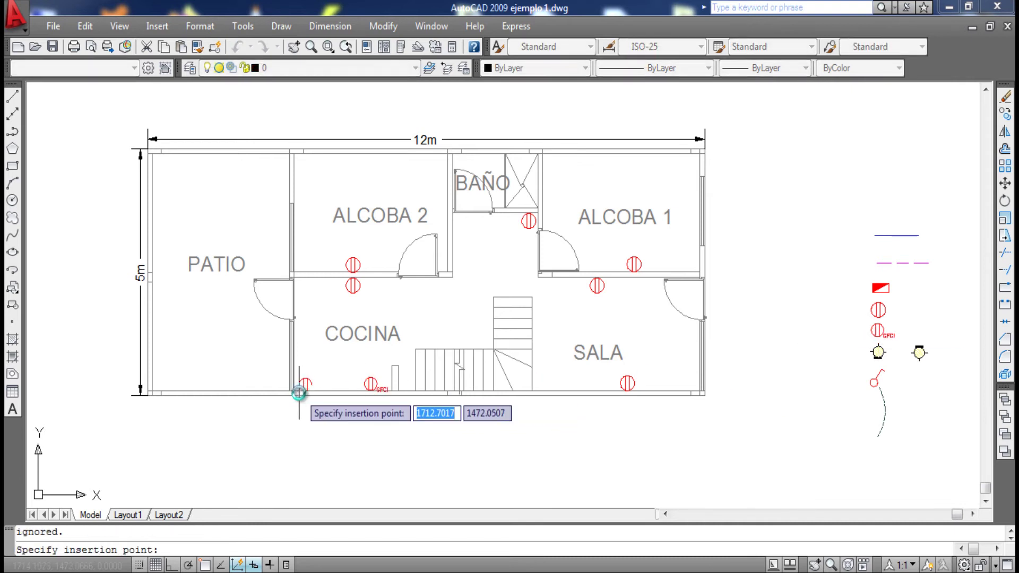
{"action": "left_click", "coordinate": [300, 393]}
{"action": "key", "text": "ctrl+v"}
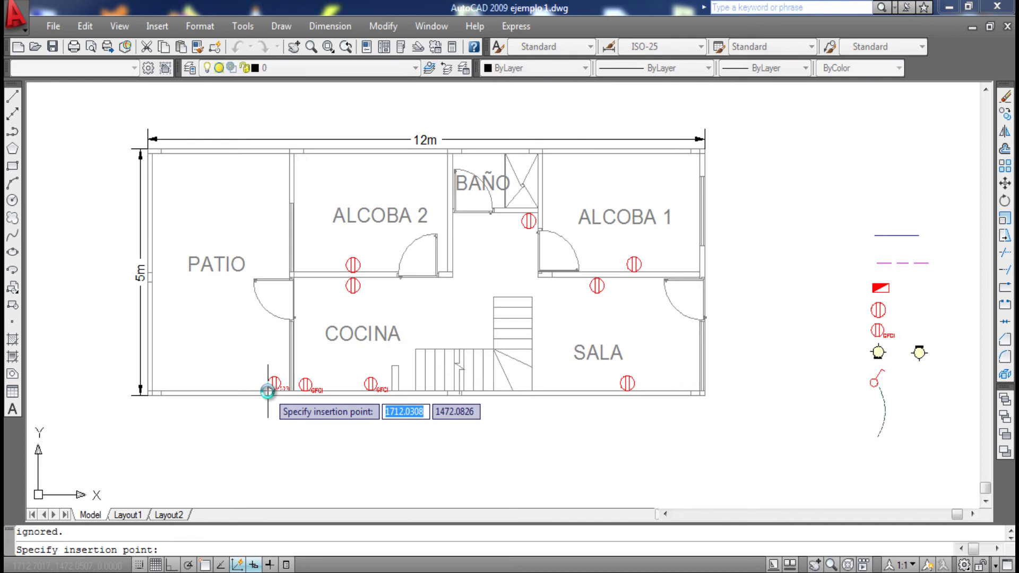
{"action": "left_click", "coordinate": [268, 393]}
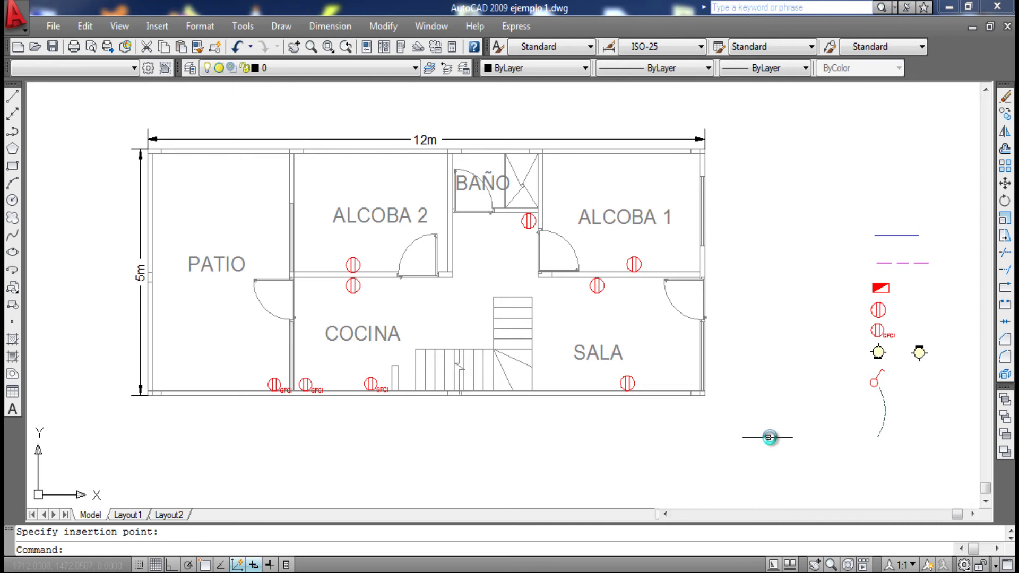
- Copy the wall lamp from the legend onto SALA's upper wall and near the BAÑO doorway
{"action": "left_click", "coordinate": [916, 359]}
{"action": "key", "text": "ctrl+c"}
{"action": "key", "text": "ctrl+v"}
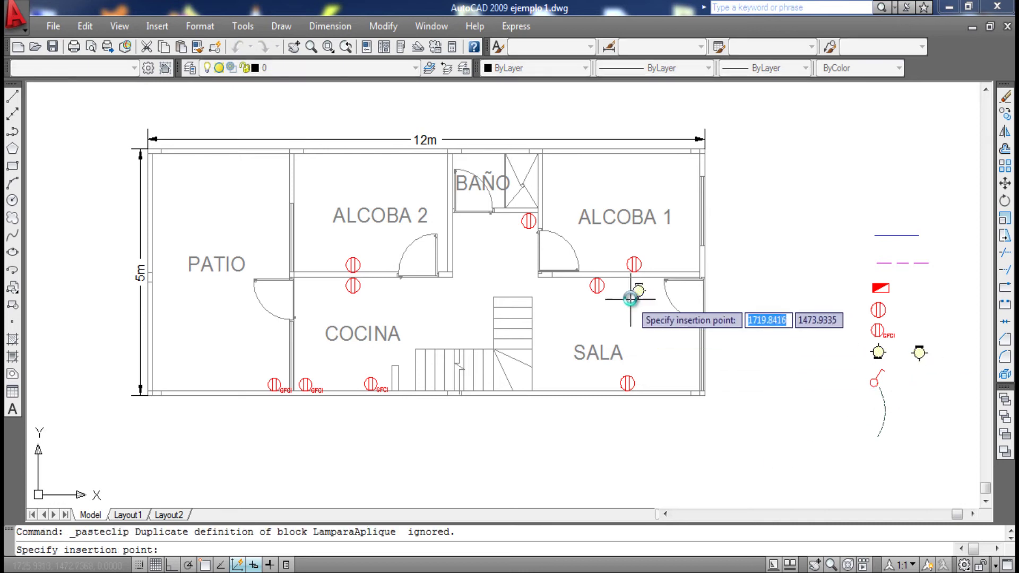
{"action": "left_click", "coordinate": [617, 294]}
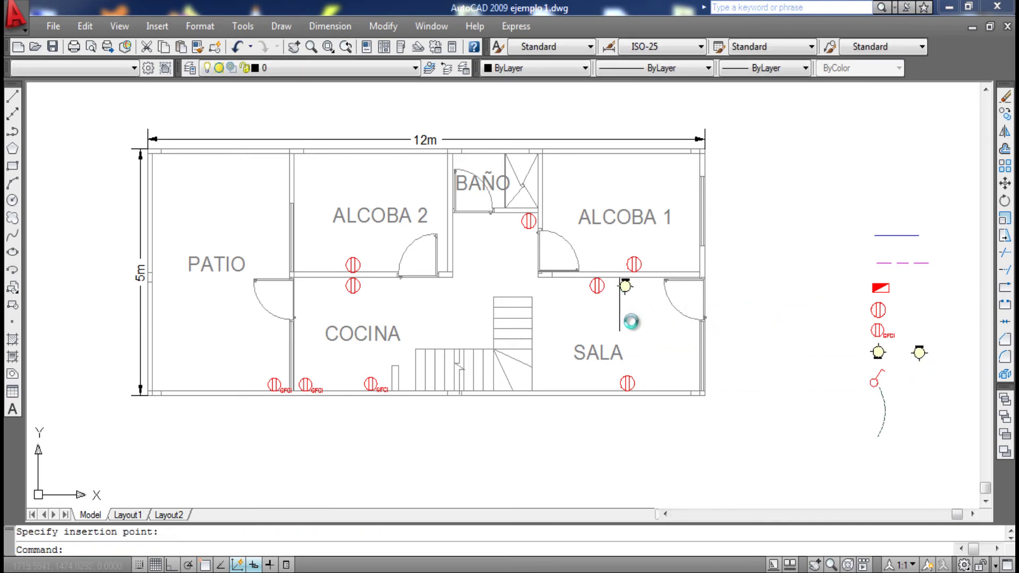
{"action": "key", "text": "ctrl+v"}
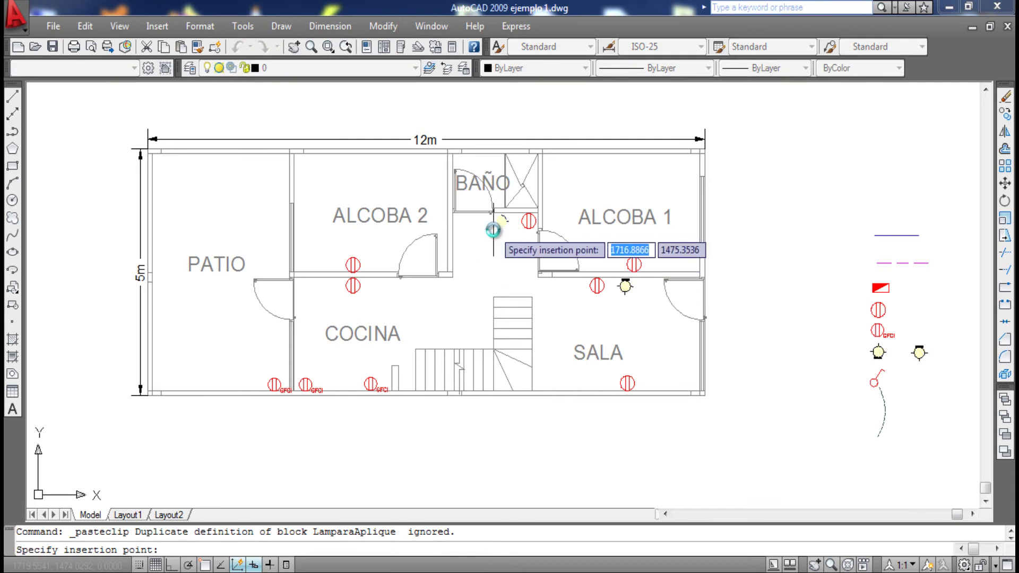
{"action": "left_click", "coordinate": [493, 229]}
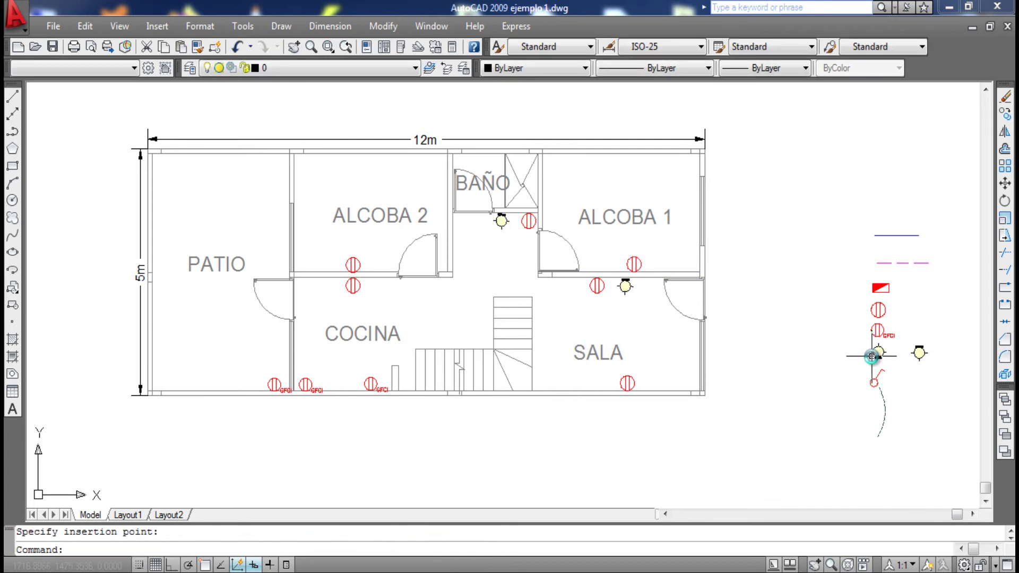
- Place wall lamps on the lower walls of ALCOBA 1 and ALCOBA 2
{"action": "key", "text": "ctrl+c"}
{"action": "key", "text": "ctrl+v"}
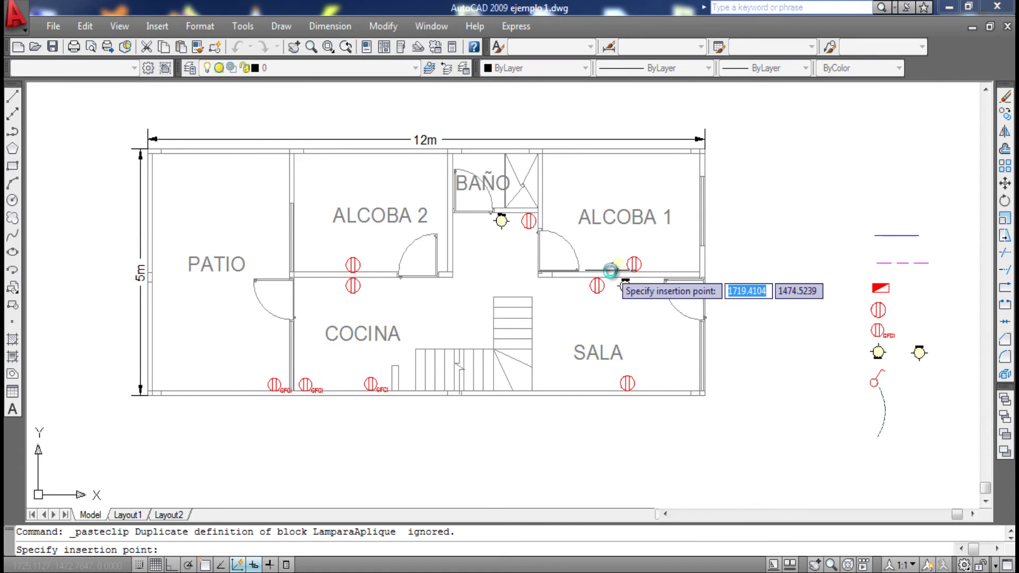
{"action": "left_click", "coordinate": [610, 271]}
{"action": "key", "text": "ctrl+v"}
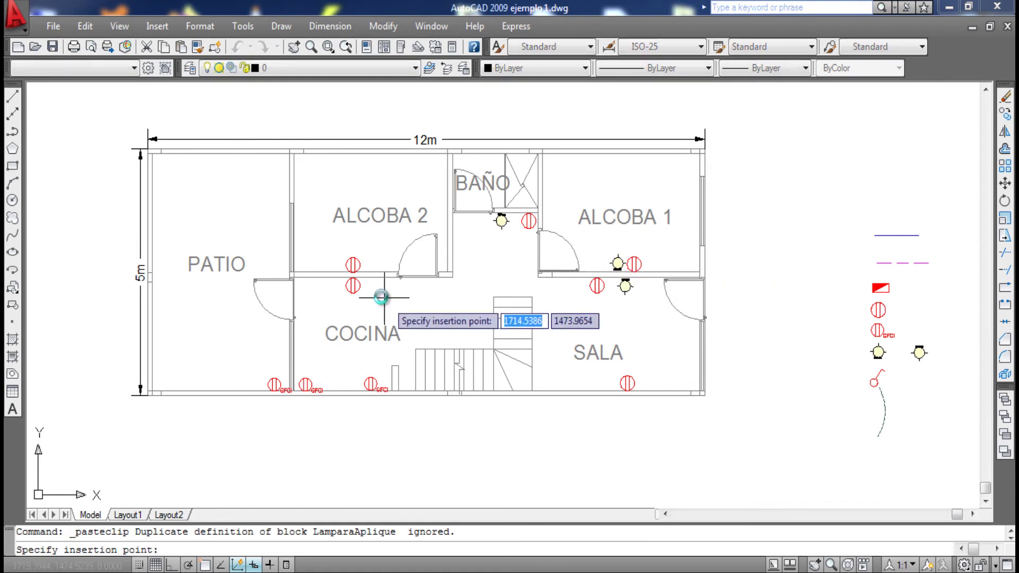
{"action": "left_click", "coordinate": [362, 271]}
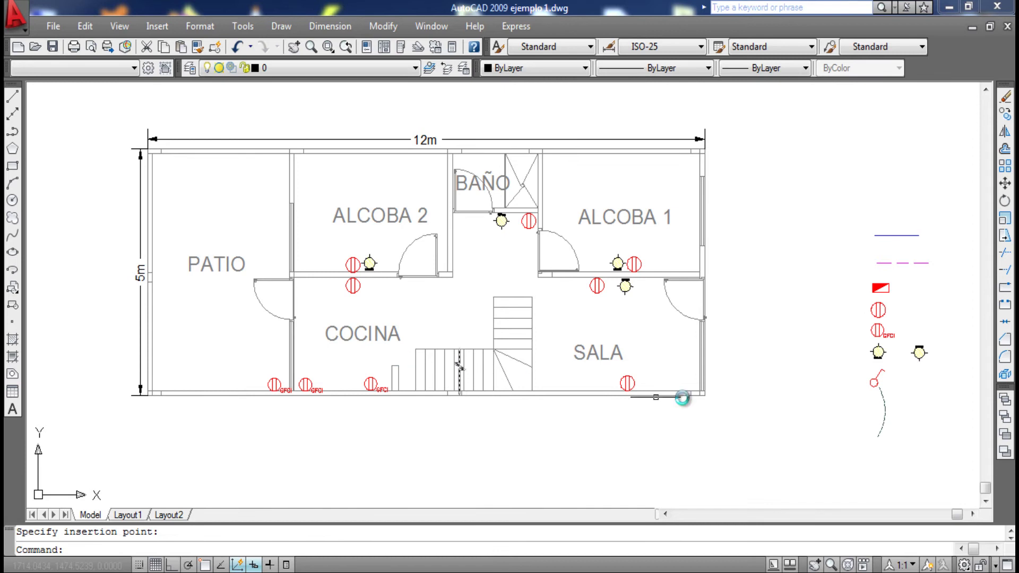
- Place lamps on the PATIO, COCINA and stair-side bottom walls
{"action": "left_click", "coordinate": [879, 353]}
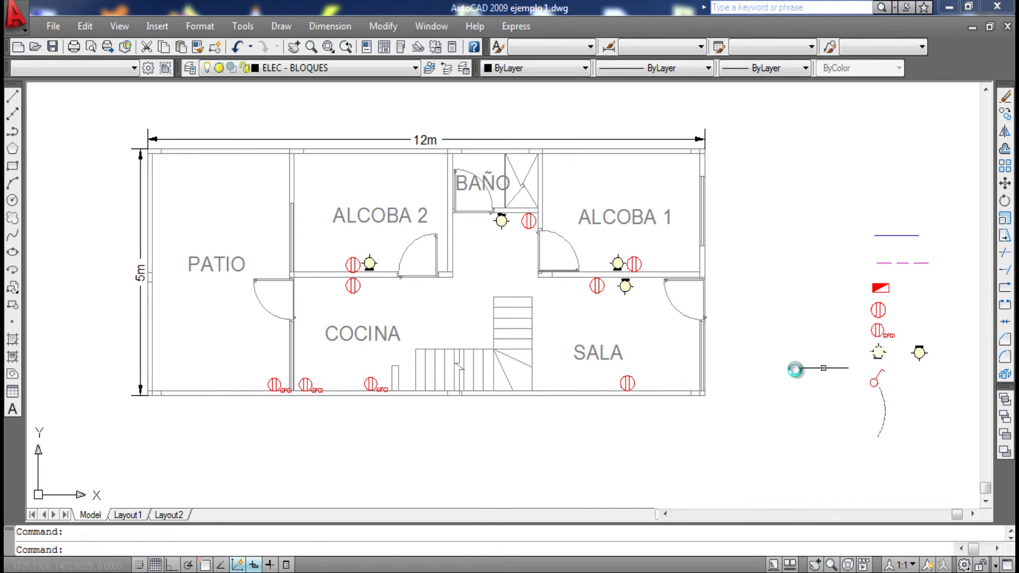
{"action": "key", "text": "ctrl+c"}
{"action": "key", "text": "ctrl+v"}
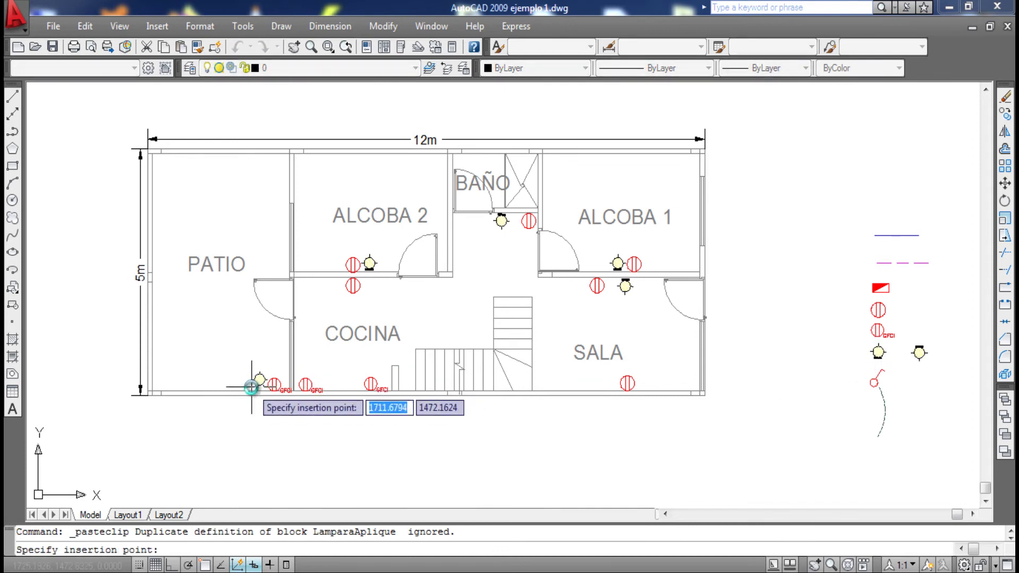
{"action": "left_click", "coordinate": [247, 391]}
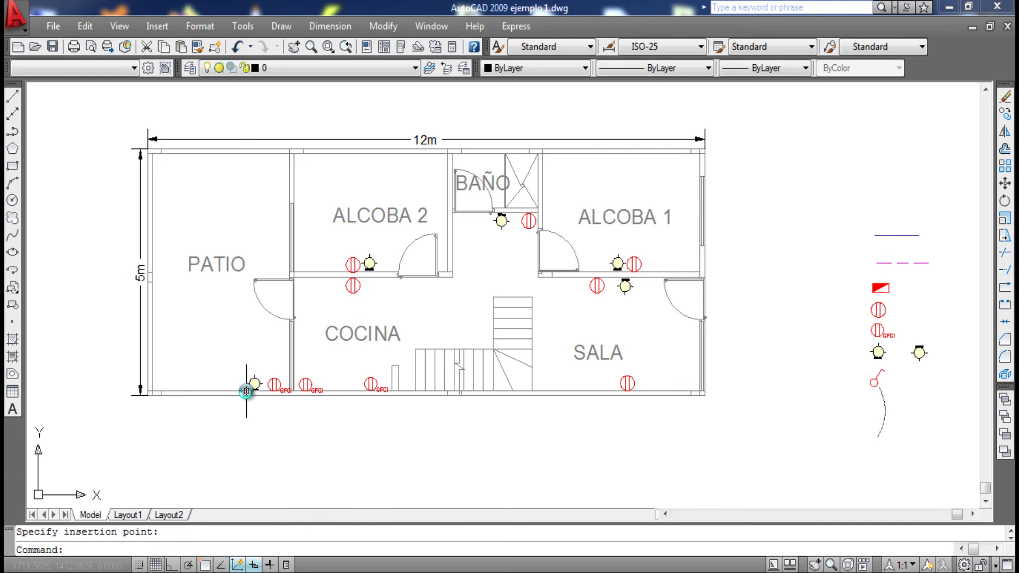
{"action": "key", "text": "ctrl+v"}
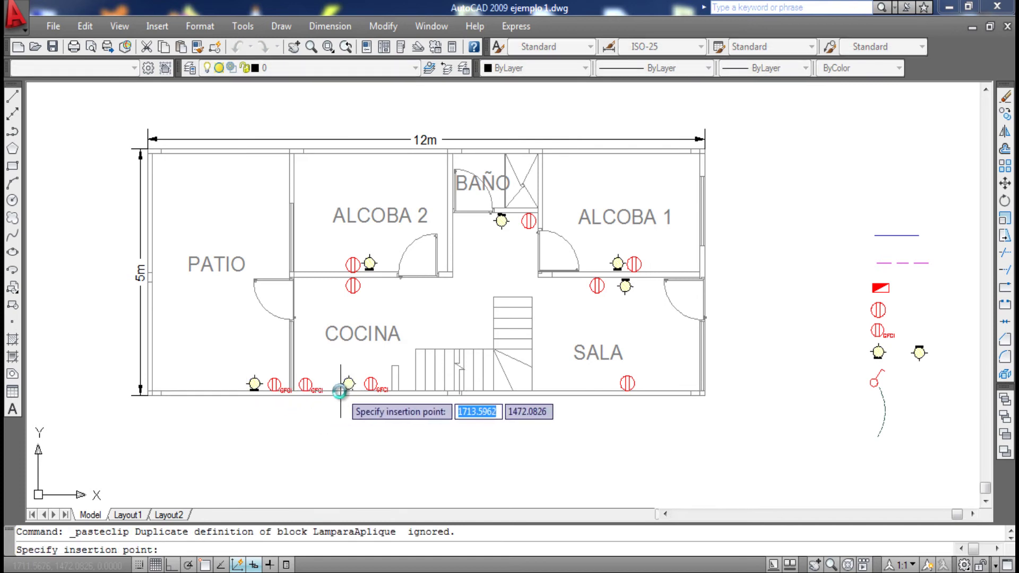
{"action": "left_click", "coordinate": [337, 391]}
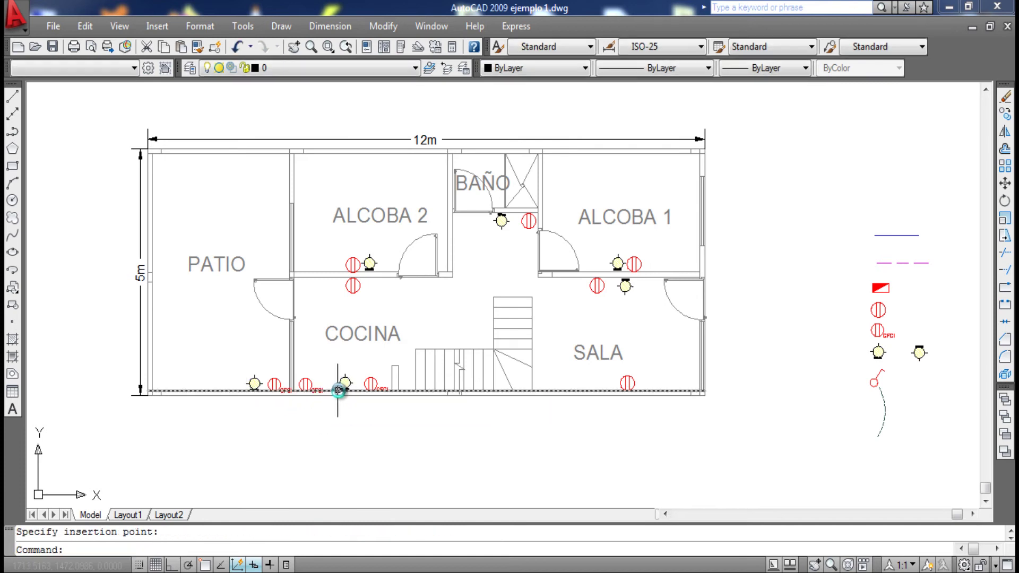
{"action": "key", "text": "ctrl+v"}
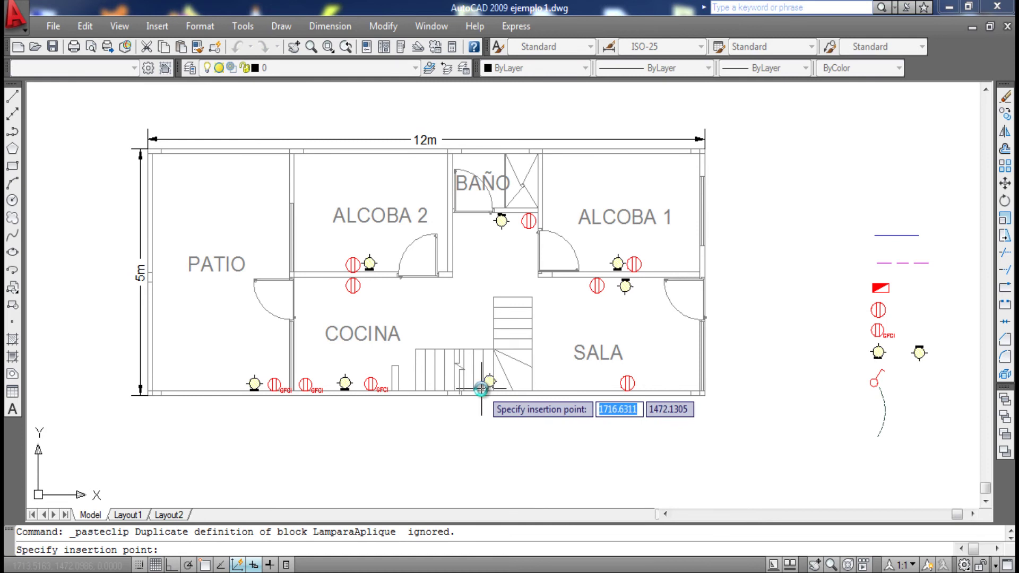
{"action": "left_click", "coordinate": [482, 389]}
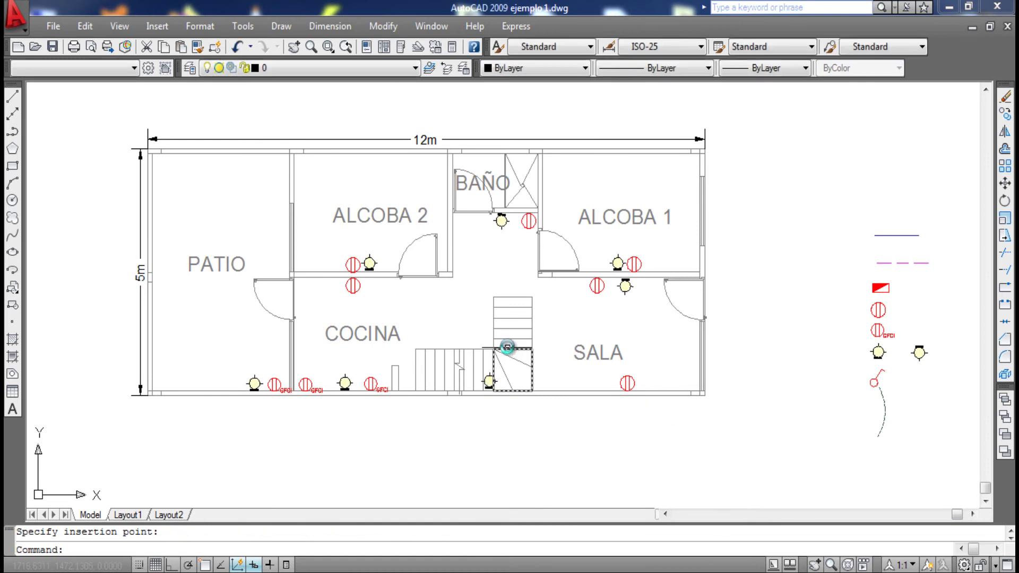
- Copy the BAÑO lamp and place another at the top of BAÑO
{"action": "left_click", "coordinate": [506, 223]}
{"action": "key", "text": "ctrl+c"}
{"action": "key", "text": "ctrl+v"}
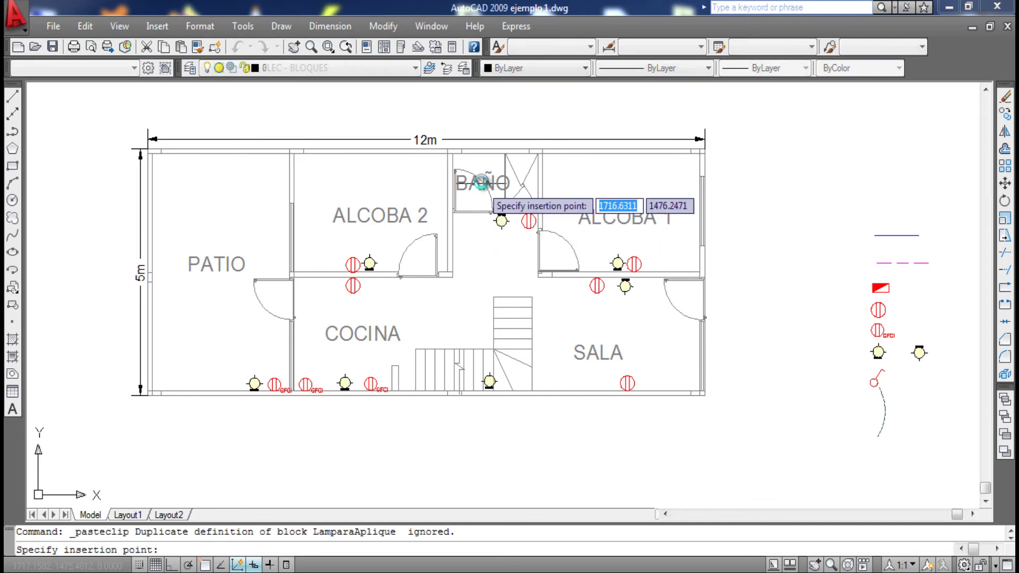
{"action": "left_click", "coordinate": [478, 169]}
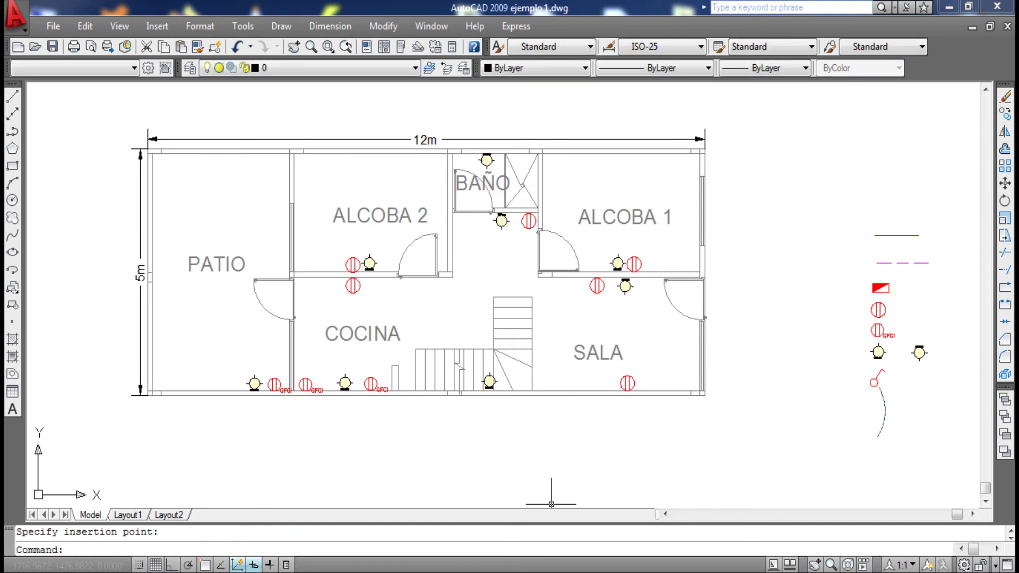
- Copy the switch symbol and place it beside the SALA door and ALCOBA 1 doorway
{"action": "left_click", "coordinate": [865, 385]}
{"action": "key", "text": "ctrl+c"}
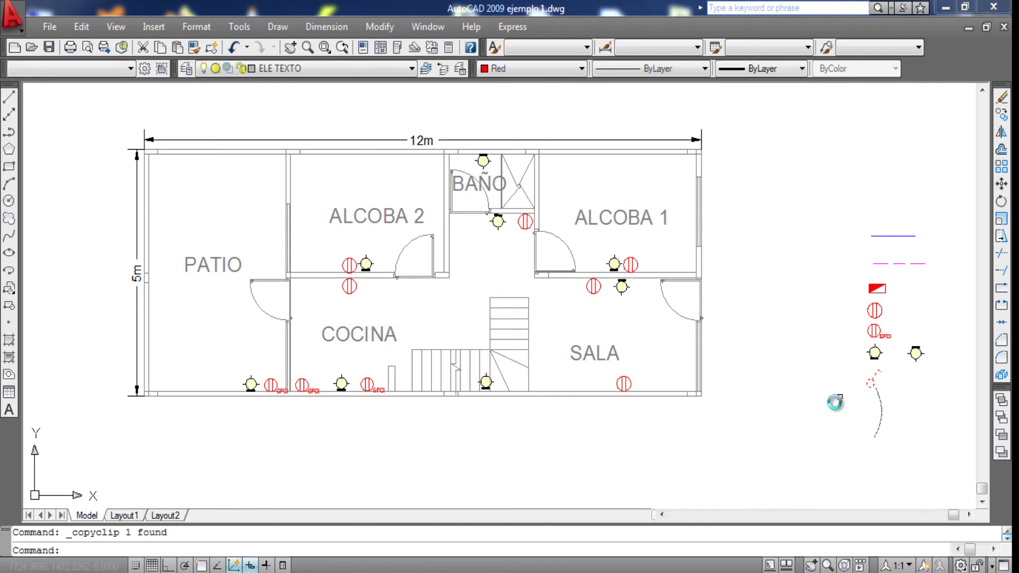
{"action": "key", "text": "ctrl+v"}
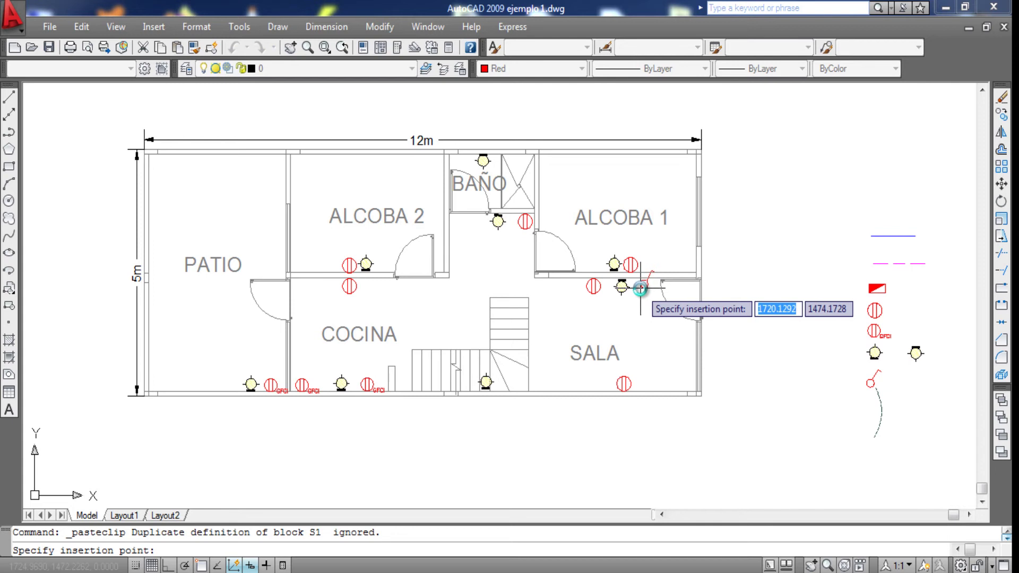
{"action": "left_click", "coordinate": [640, 288]}
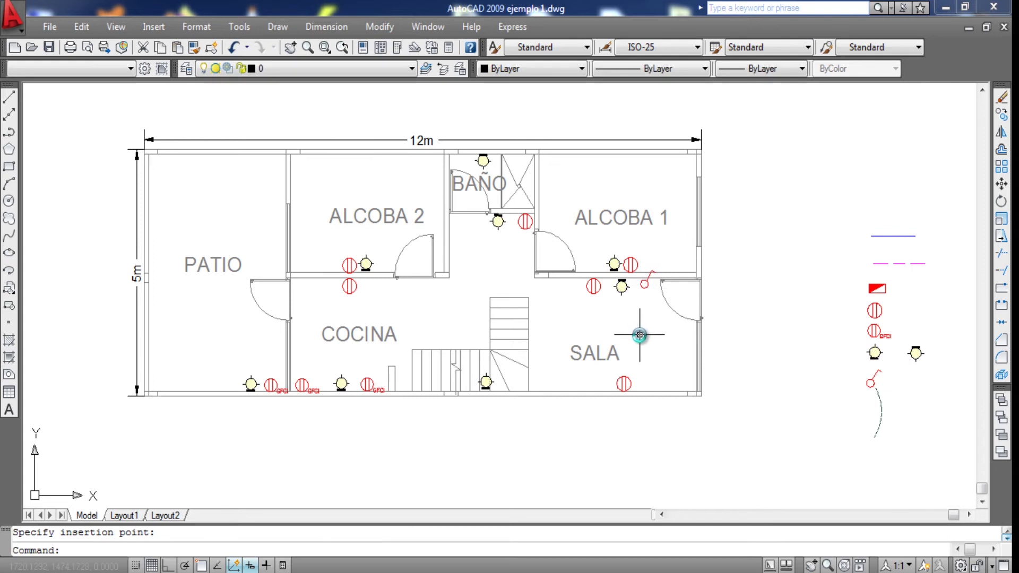
{"action": "key", "text": "ctrl+v"}
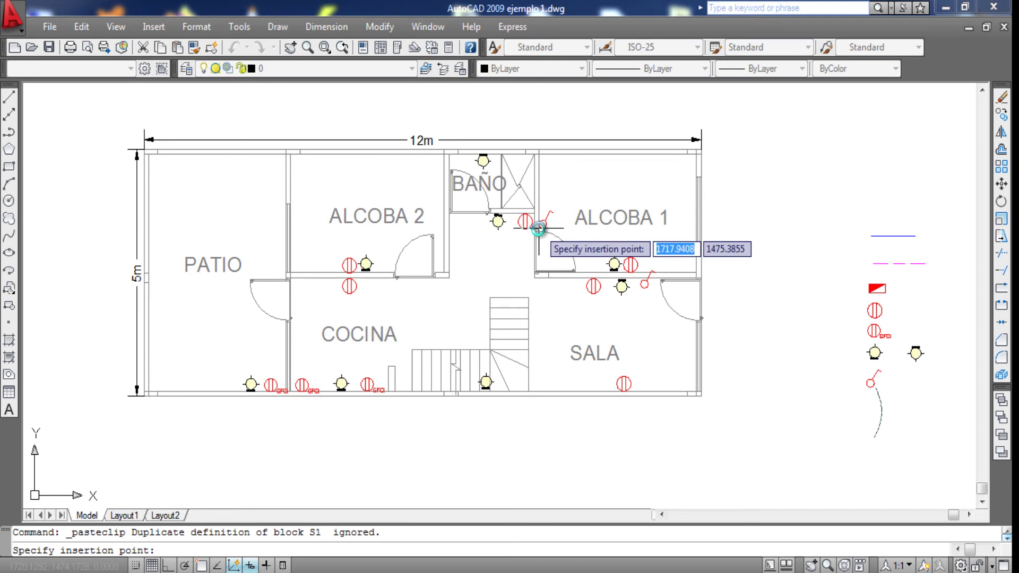
{"action": "left_click", "coordinate": [538, 227]}
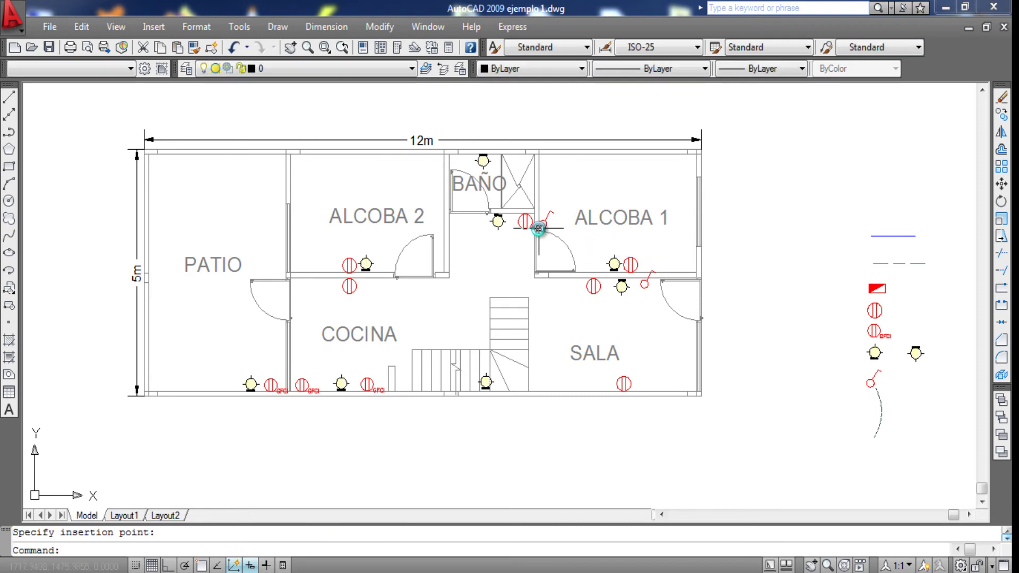
- Rotate the switch beside the SALA door into its new orientation
{"action": "left_click", "coordinate": [645, 285]}
{"action": "type", "text": "m"}
{"action": "key", "text": "Return"}
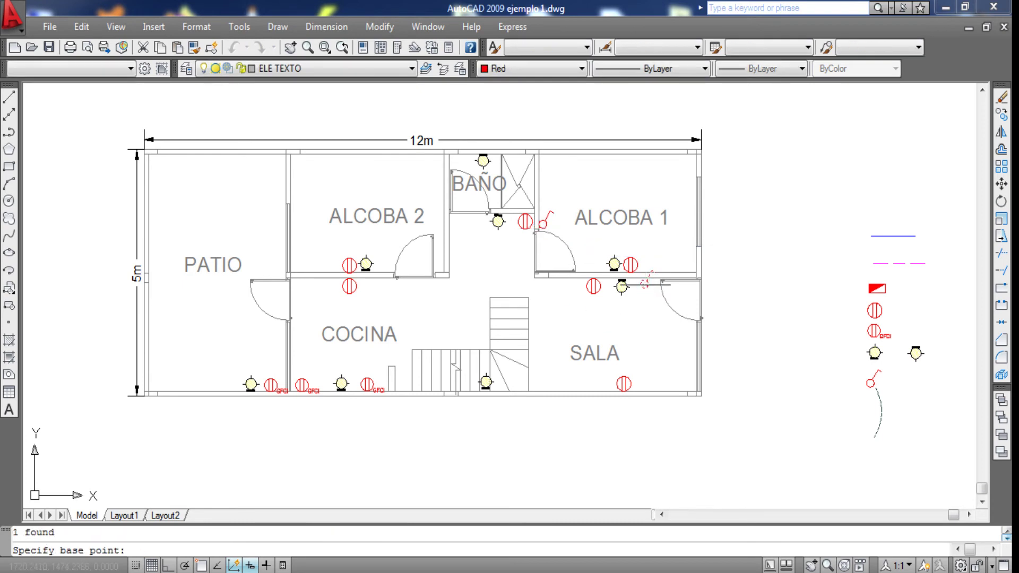
{"action": "scroll", "coordinate": [646, 289], "scroll_direction": "up", "scroll_amount": 5}
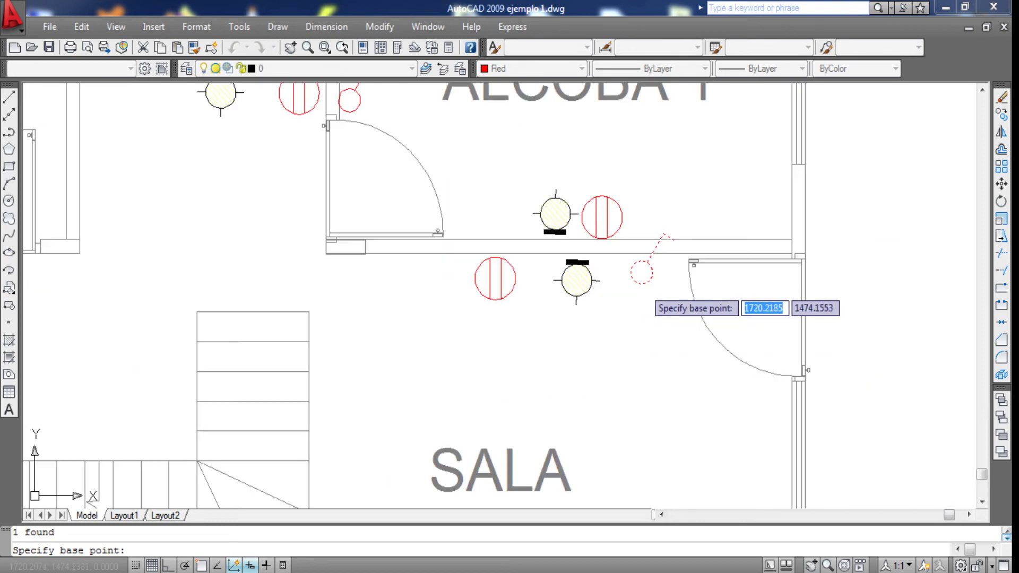
{"action": "left_click", "coordinate": [646, 274]}
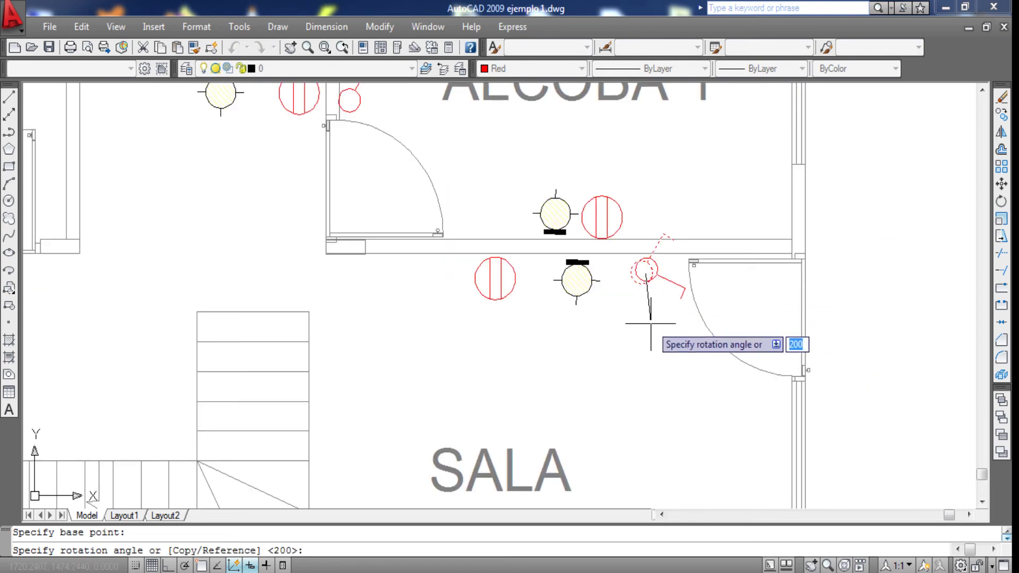
{"action": "left_click", "coordinate": [654, 318]}
{"action": "scroll", "coordinate": [654, 319], "scroll_direction": "down", "scroll_amount": 5}
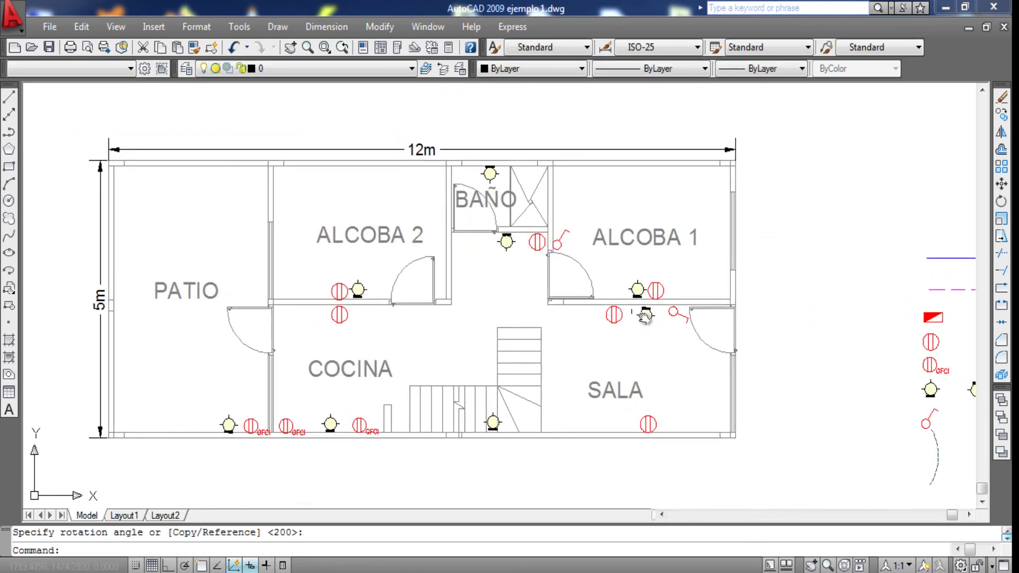
{"action": "scroll", "coordinate": [674, 298], "scroll_direction": "up", "scroll_amount": 5}
{"action": "scroll", "coordinate": [689, 289], "scroll_direction": "up", "scroll_amount": 3}
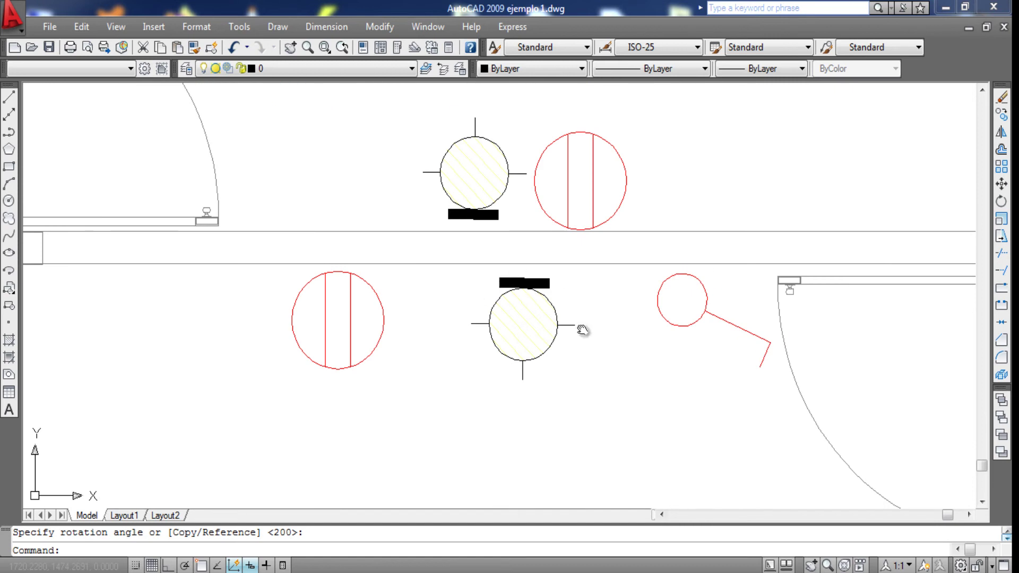
{"action": "scroll", "coordinate": [582, 330], "scroll_direction": "down", "scroll_amount": 6}
- Pan the floor plan view to the right and exit panning mode
{"action": "mouse_move", "coordinate": [582, 356]}
{"action": "middle_mouse_down"}
{"action": "mouse_move", "coordinate": [559, 337]}
{"action": "mouse_move", "coordinate": [577, 344]}
{"action": "middle_mouse_up"}
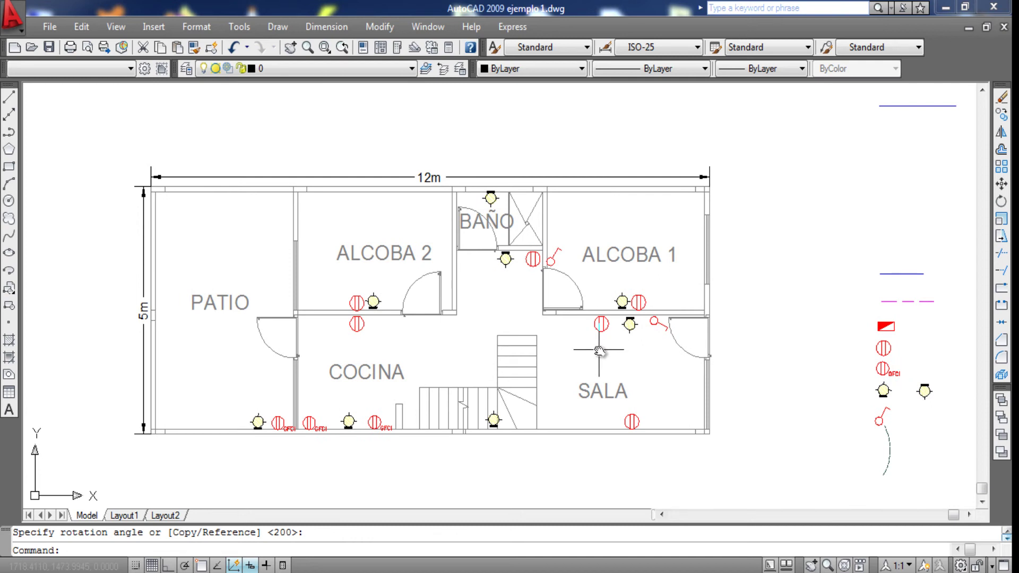
{"action": "middle_click_drag", "start_coordinate": [599, 350], "coordinate": [600, 347]}
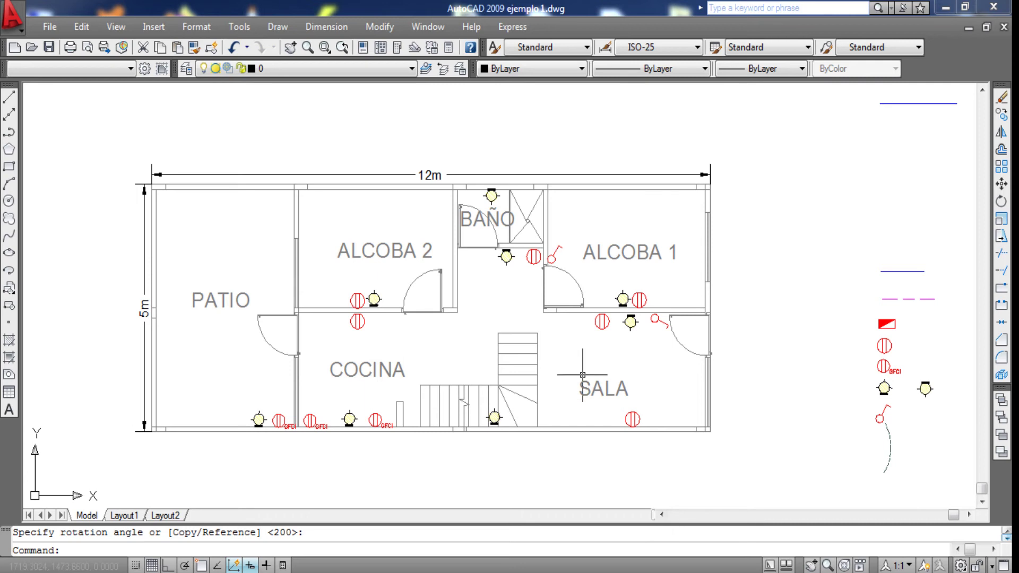
{"action": "middle_click_drag", "start_coordinate": [582, 374], "coordinate": [608, 372]}
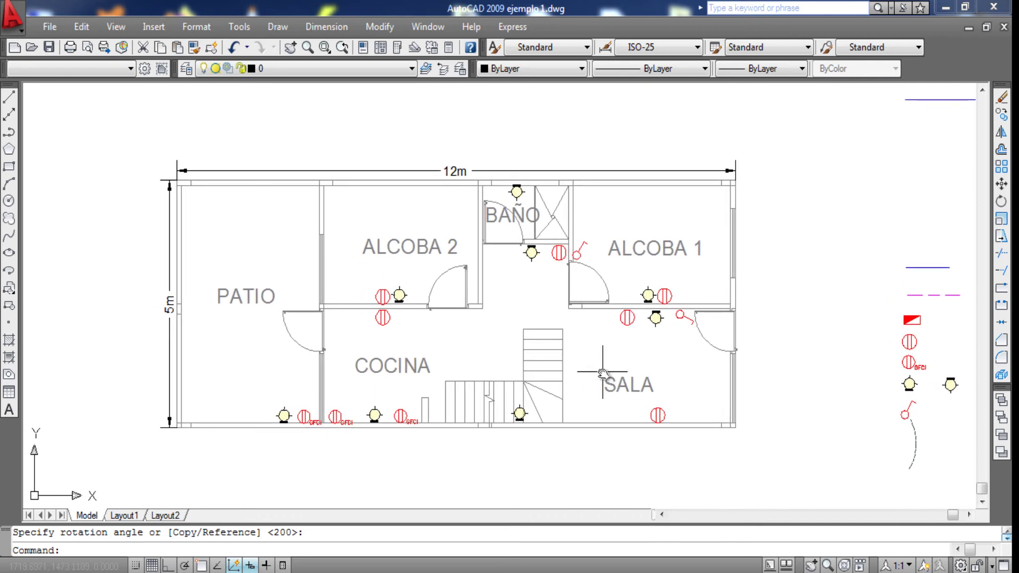
{"action": "right_click", "coordinate": [602, 374]}
{"action": "left_click", "coordinate": [636, 401]}
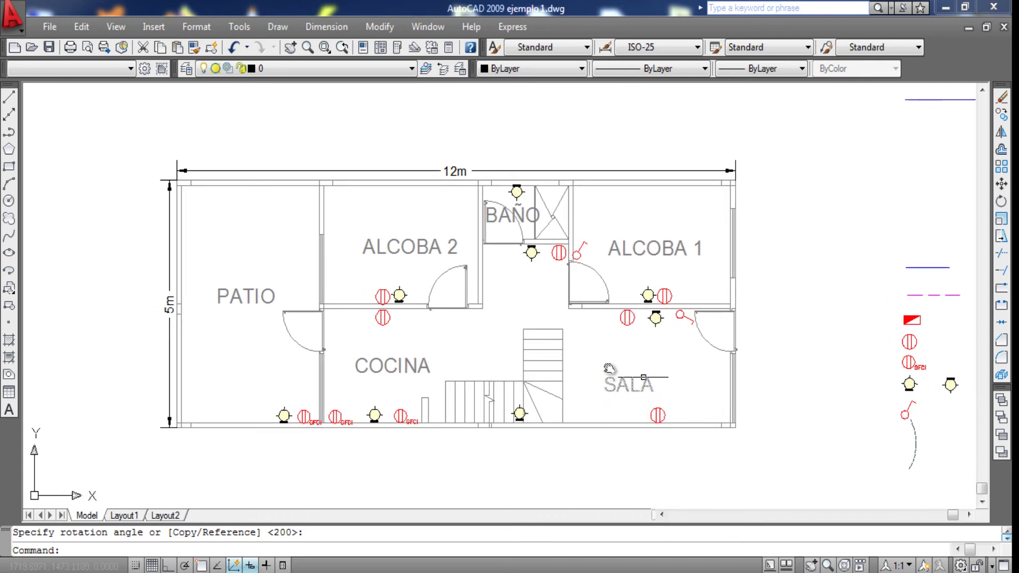
{"action": "scroll", "coordinate": [576, 254], "scroll_direction": "up", "scroll_amount": 2}
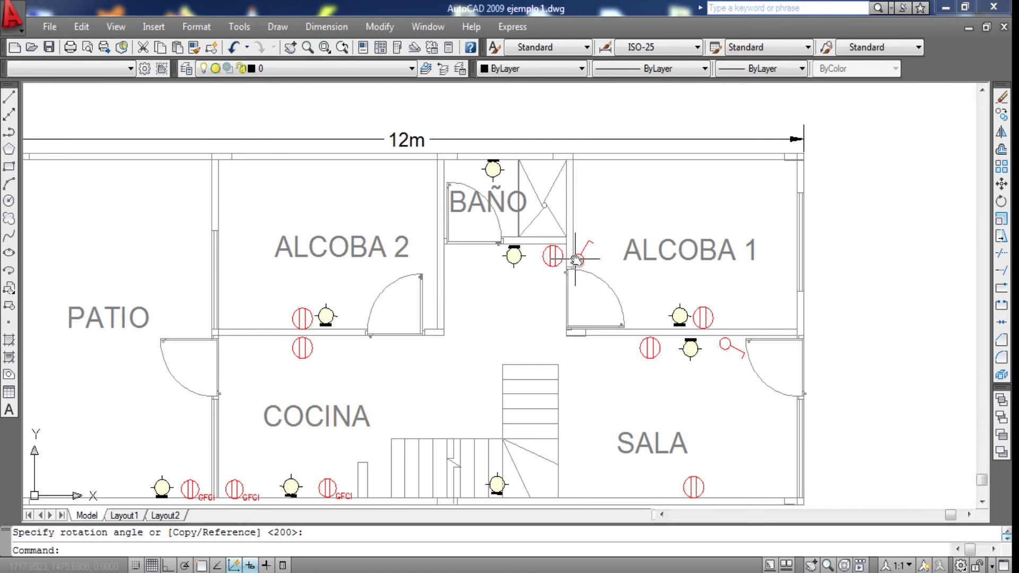
- Place switch copies beside the BAÑO top light, in the hall and beside the ALCOBA 2 door
{"action": "left_click", "coordinate": [729, 346]}
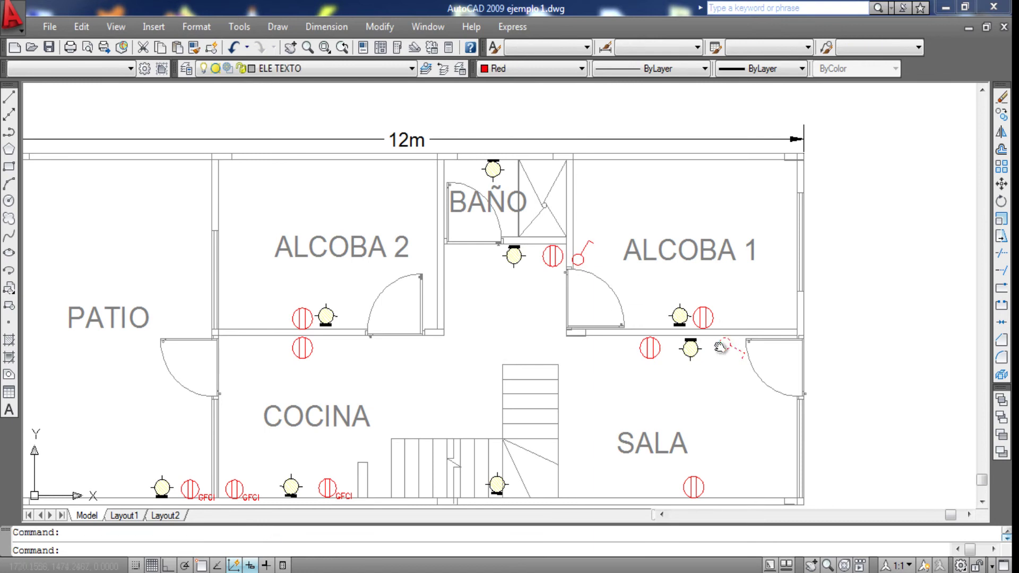
{"action": "key", "text": "ctrl+c"}
{"action": "key", "text": "ctrl+v"}
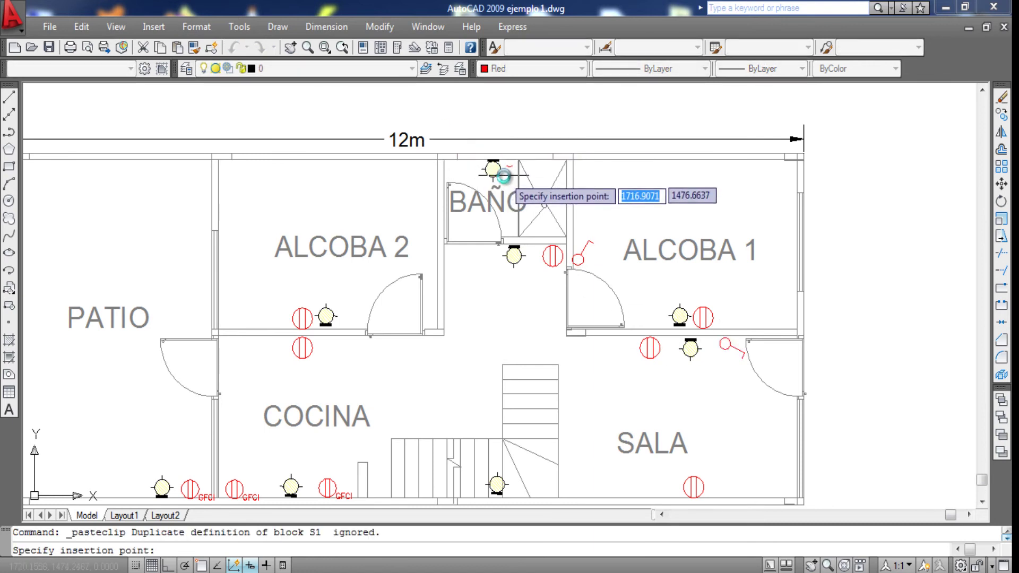
{"action": "left_click", "coordinate": [505, 181]}
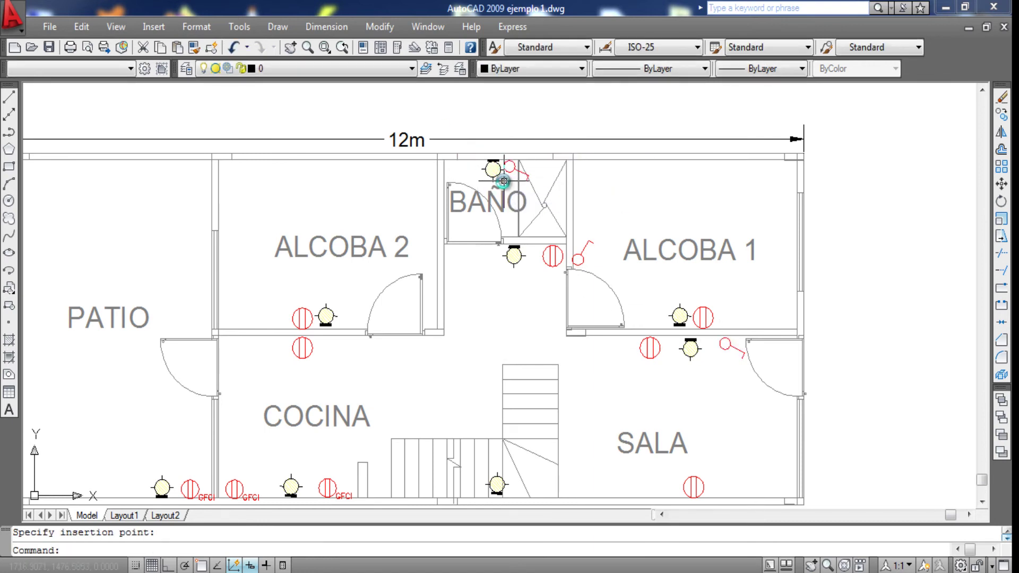
{"action": "left_click", "coordinate": [584, 262]}
{"action": "key", "text": "ctrl+v"}
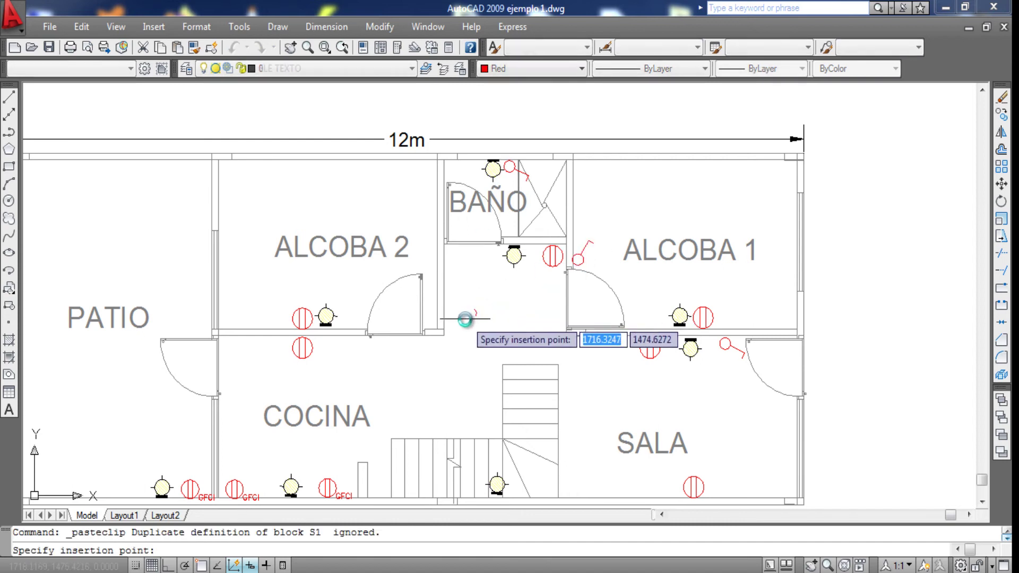
{"action": "left_click", "coordinate": [444, 320]}
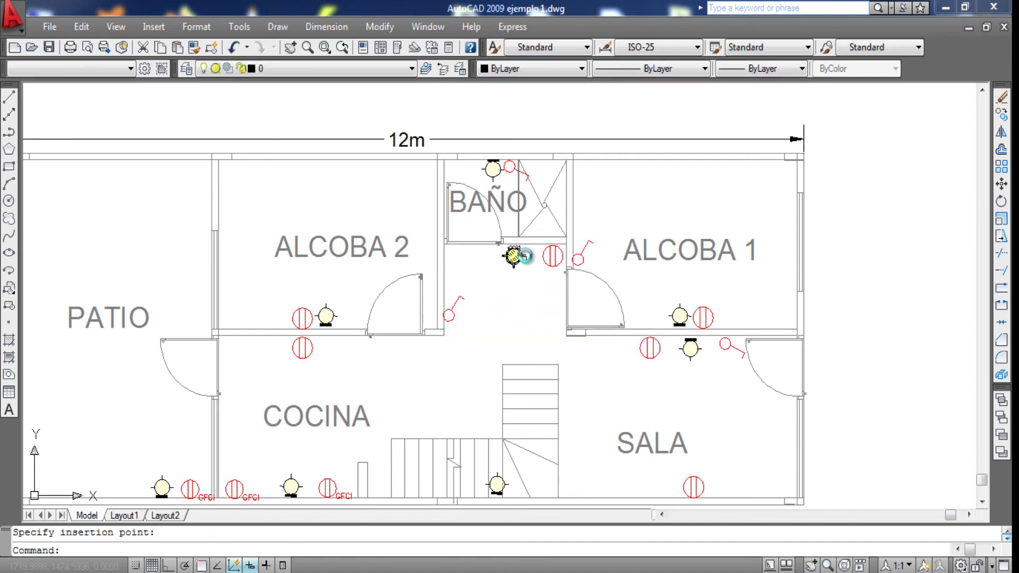
{"action": "key", "text": "ctrl+v"}
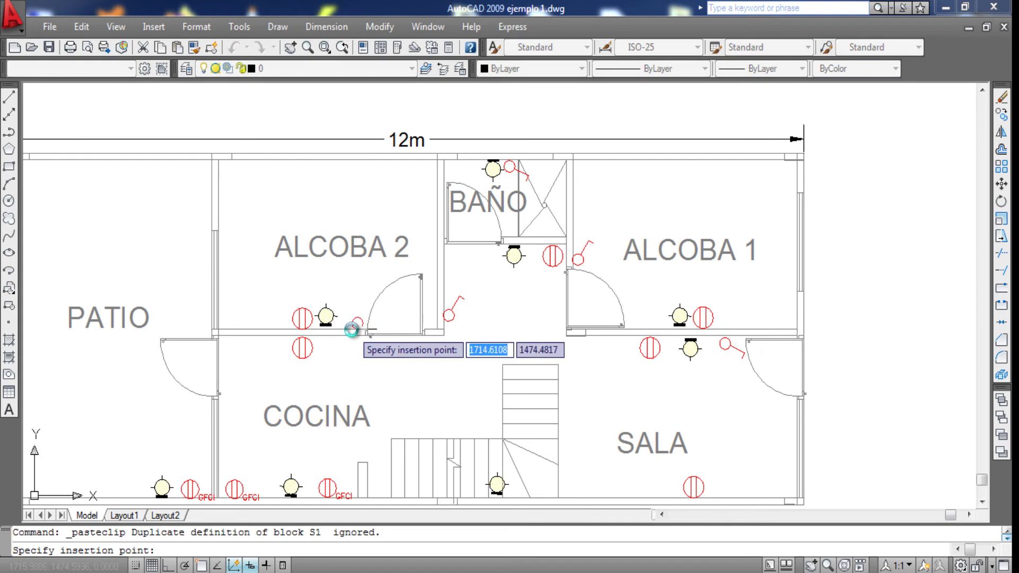
{"action": "left_click", "coordinate": [363, 324]}
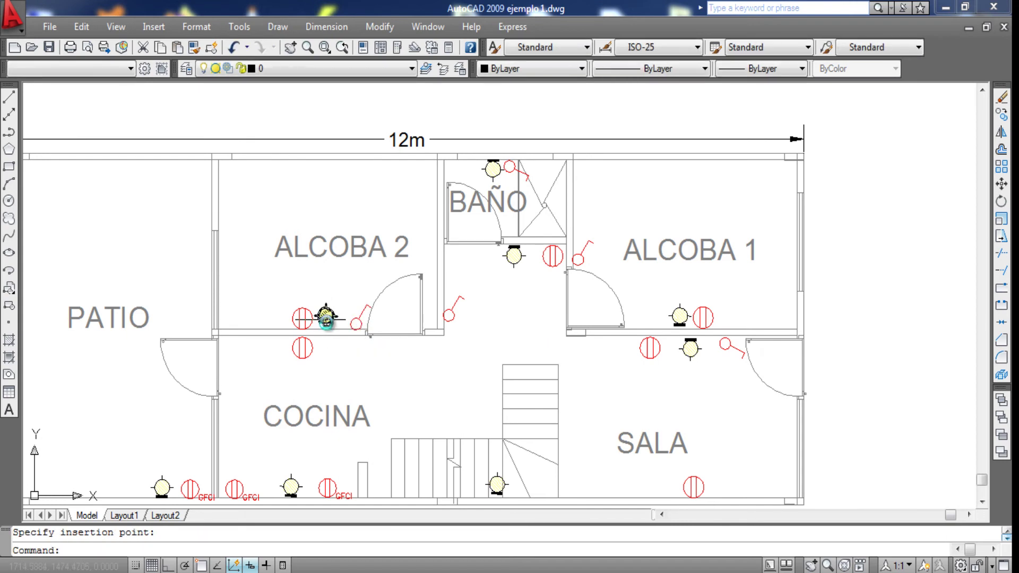
- Add a switch by the kitchen's left door, rotate it and nudge it slightly lower
{"action": "middle_click_drag", "start_coordinate": [326, 318], "coordinate": [446, 178]}
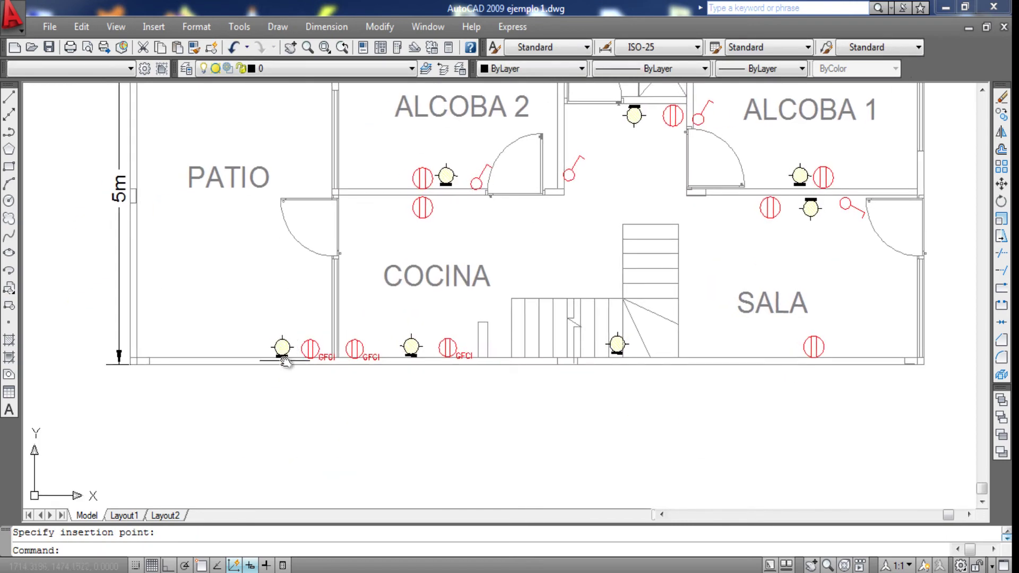
{"action": "middle_click_drag", "start_coordinate": [350, 247], "coordinate": [360, 314]}
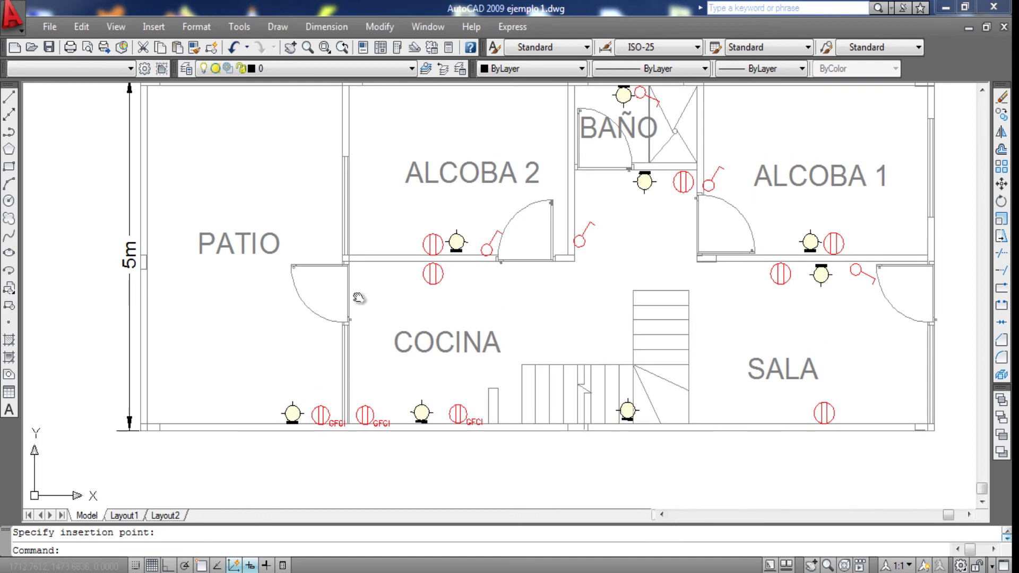
{"action": "key", "text": "ctrl+v"}
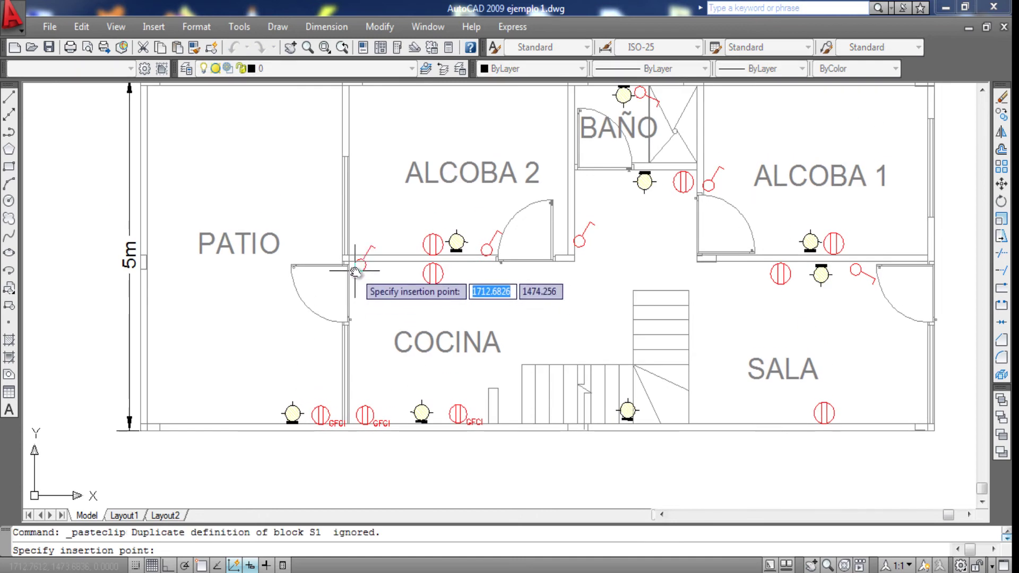
{"action": "left_click", "coordinate": [363, 273]}
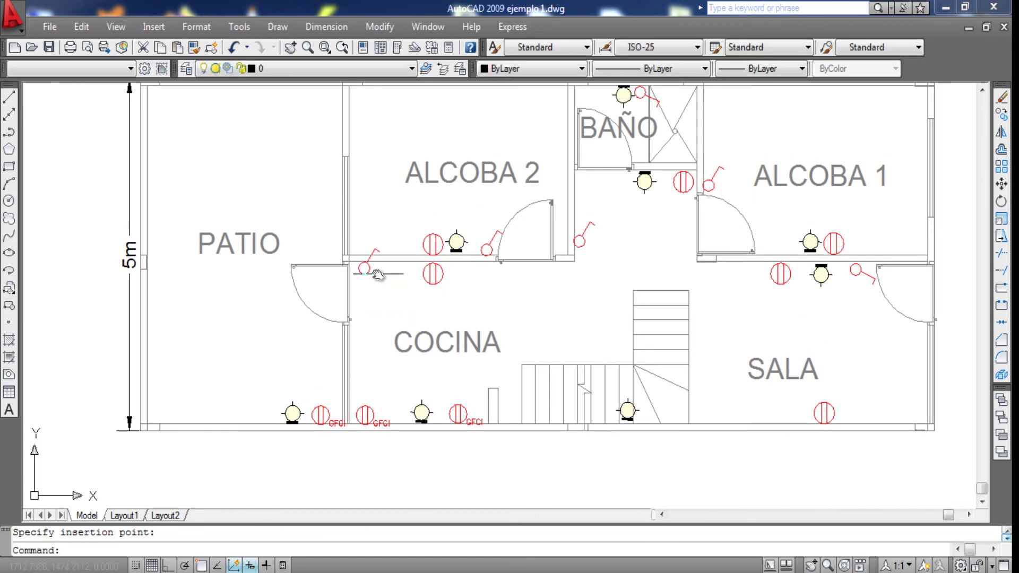
{"action": "left_click", "coordinate": [366, 266]}
{"action": "type", "text": "RO"}
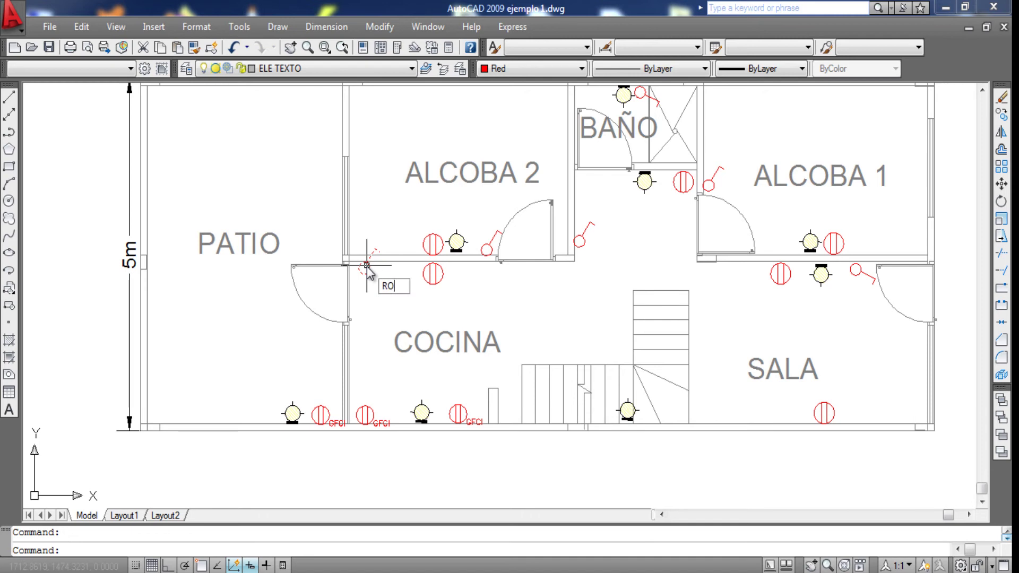
{"action": "key", "text": "Return"}
{"action": "left_click", "coordinate": [367, 264]}
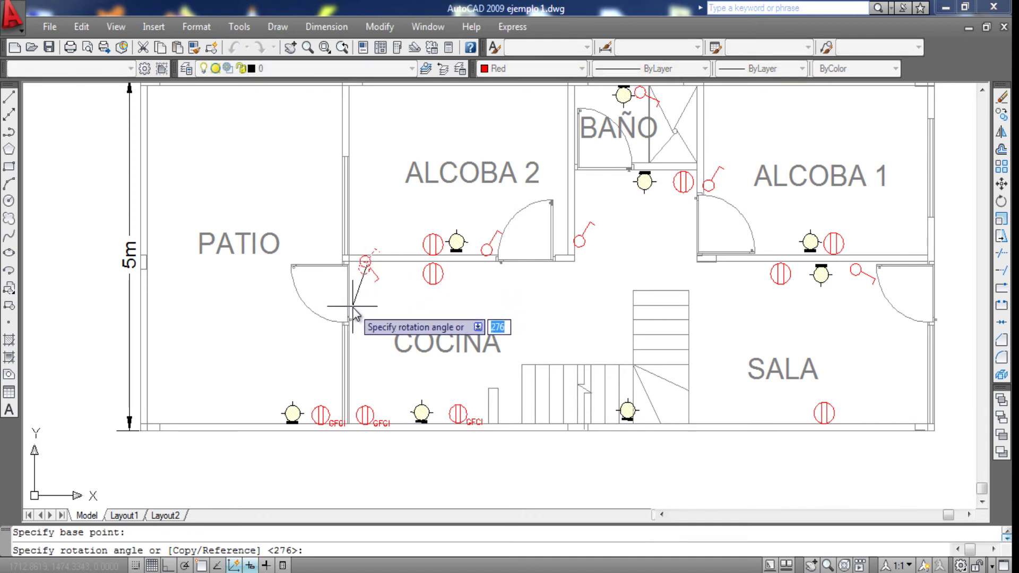
{"action": "left_click", "coordinate": [353, 313]}
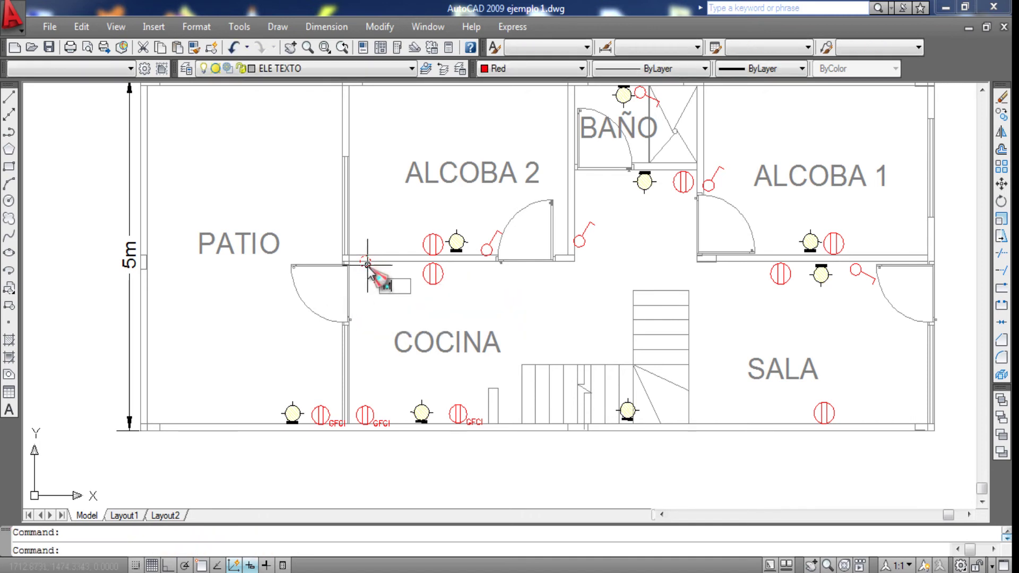
{"action": "type", "text": "m"}
{"action": "key", "text": "Return"}
{"action": "left_click", "coordinate": [366, 263]}
{"action": "left_click", "coordinate": [365, 269]}
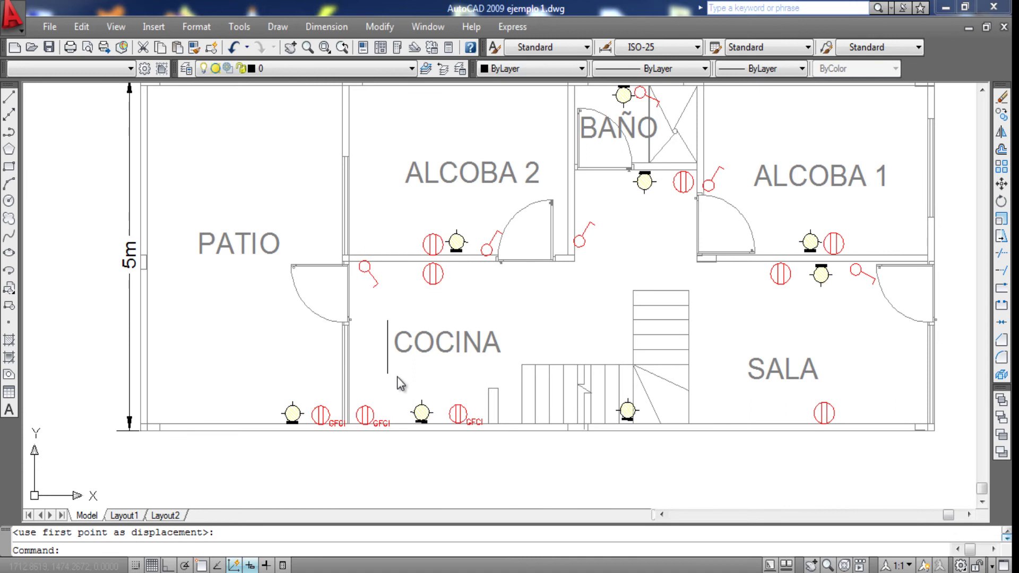
- Copy the kitchen switch onto COCINA's upper wall and the top of SALA
{"action": "left_click", "coordinate": [369, 271]}
{"action": "key", "text": "ctrl+c"}
{"action": "key", "text": "ctrl+v"}
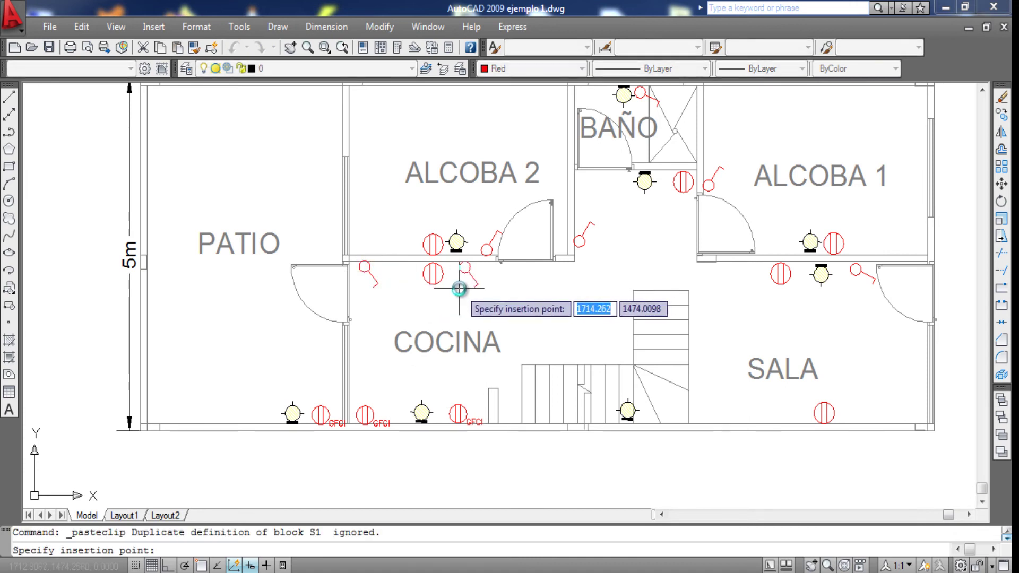
{"action": "left_click", "coordinate": [460, 287]}
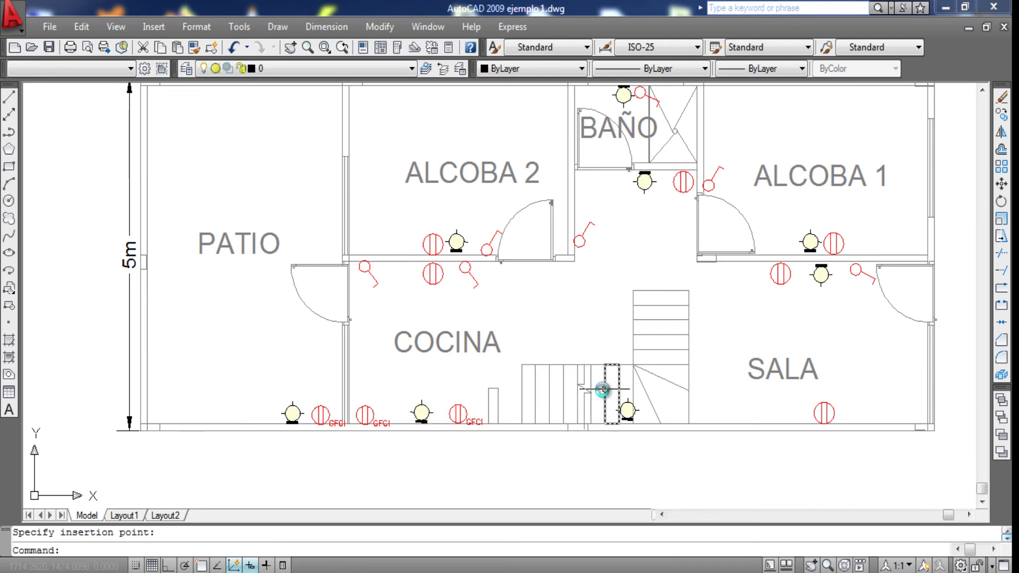
{"action": "middle_click_drag", "start_coordinate": [626, 378], "coordinate": [508, 400]}
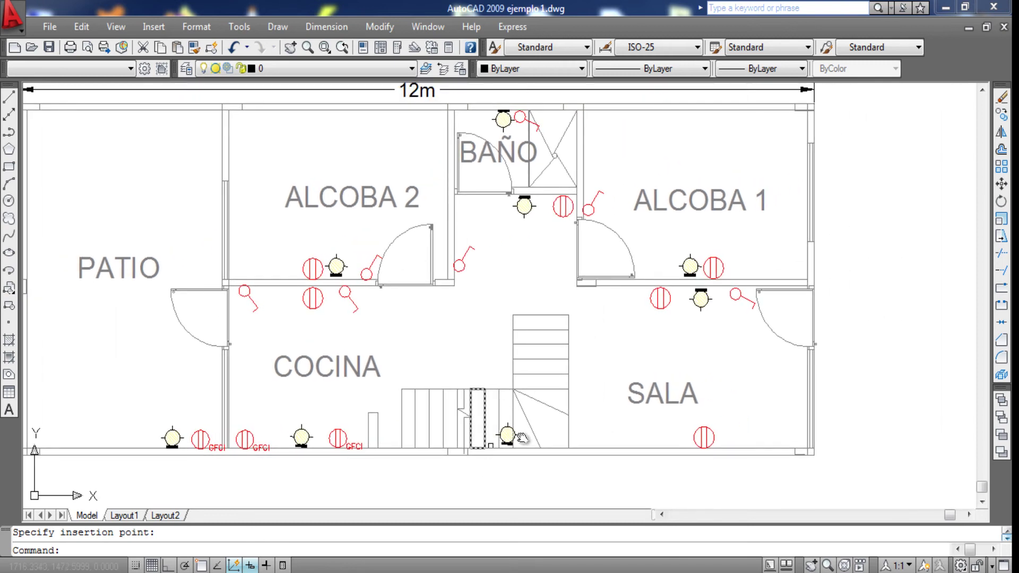
{"action": "key", "text": "ctrl+v"}
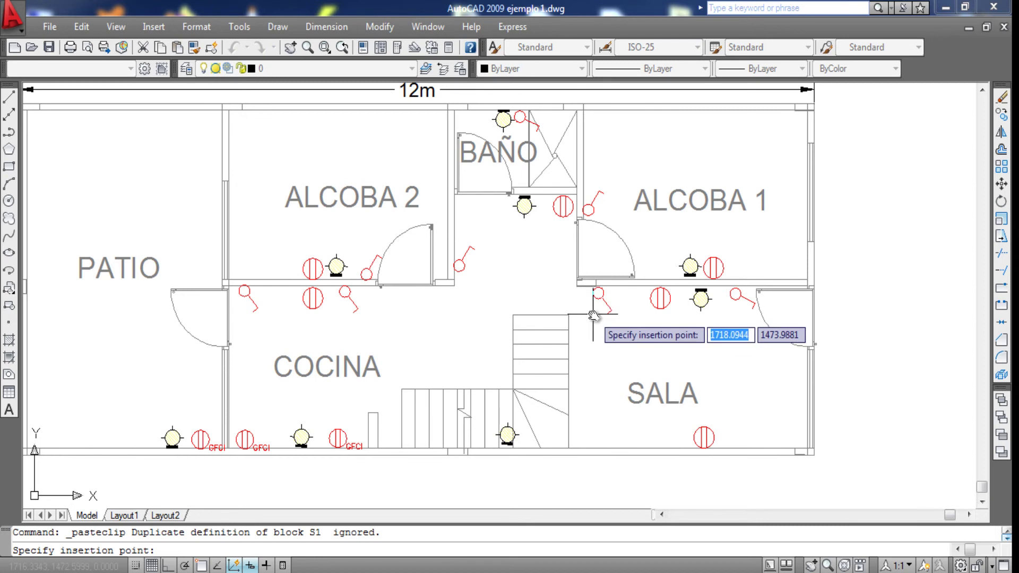
{"action": "left_click", "coordinate": [593, 314]}
{"action": "scroll", "coordinate": [582, 393], "scroll_direction": "down", "scroll_amount": 4}
- Copy the legend's dashed wiring arc and reshape a copy between the ALCOBA 1 switch and lamp
{"action": "scroll", "coordinate": [628, 415], "scroll_direction": "up", "scroll_amount": 3}
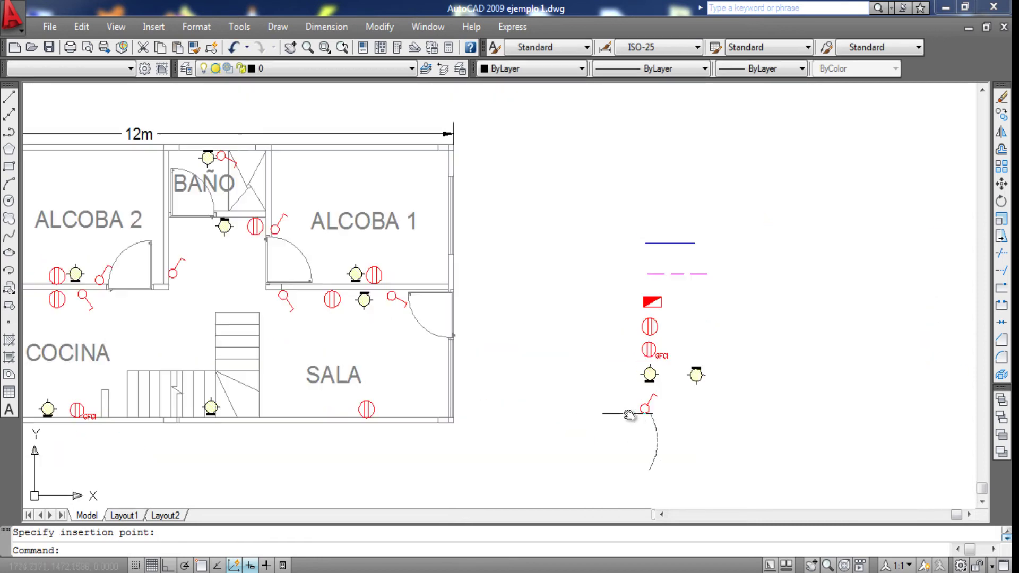
{"action": "left_click", "coordinate": [658, 433]}
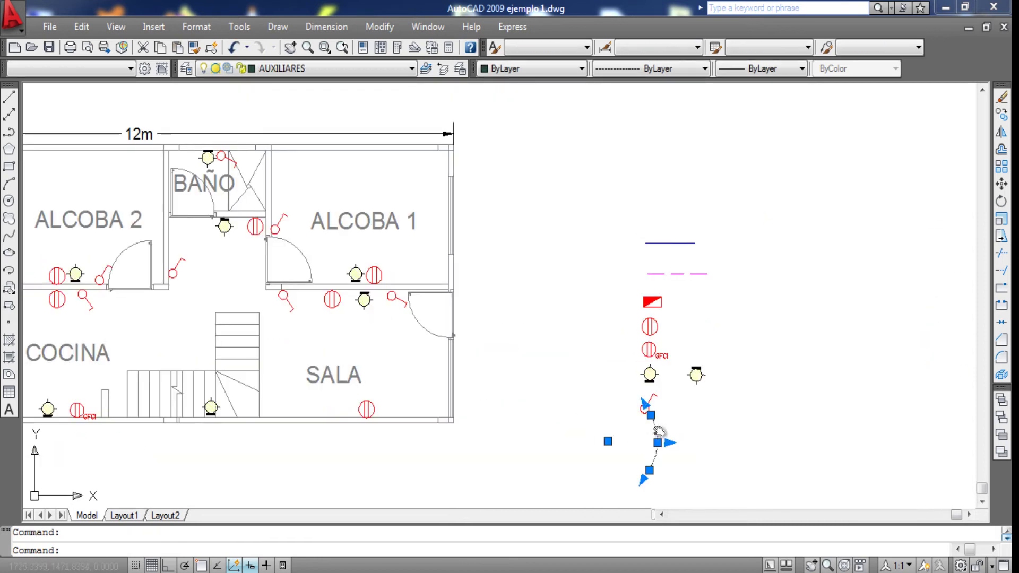
{"action": "key", "text": "ctrl+c"}
{"action": "middle_click_drag", "start_coordinate": [528, 363], "coordinate": [628, 382]}
{"action": "key", "text": "ctrl+v"}
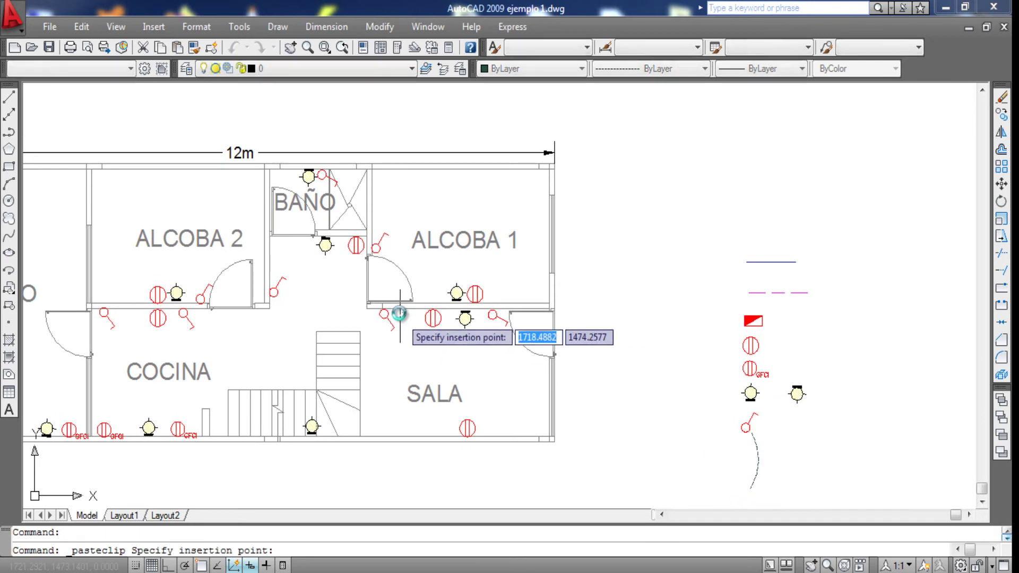
{"action": "left_click", "coordinate": [410, 291]}
{"action": "left_click", "coordinate": [413, 288]}
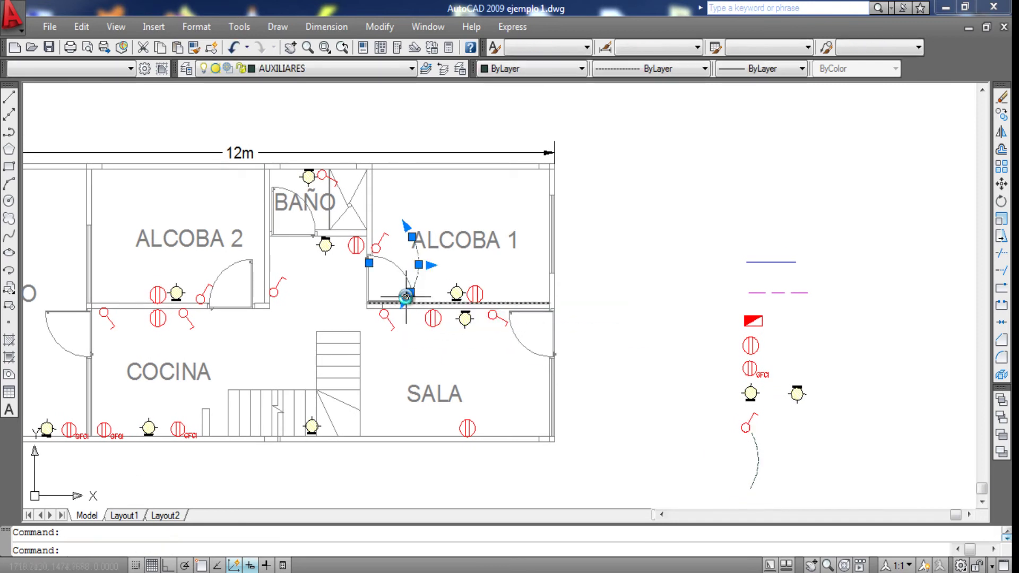
{"action": "left_click", "coordinate": [410, 291]}
{"action": "left_click", "coordinate": [454, 291]}
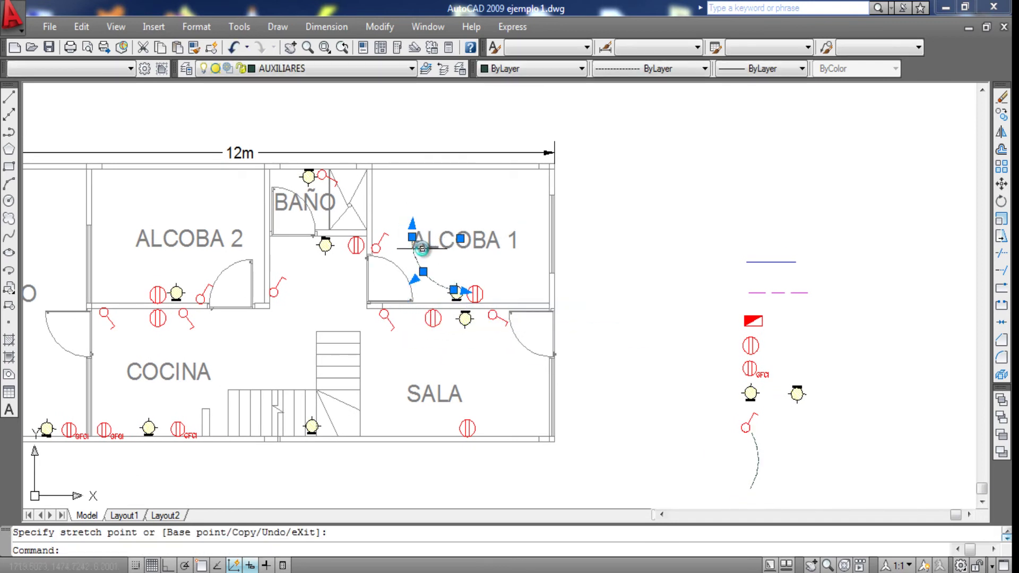
{"action": "left_click", "coordinate": [414, 238]}
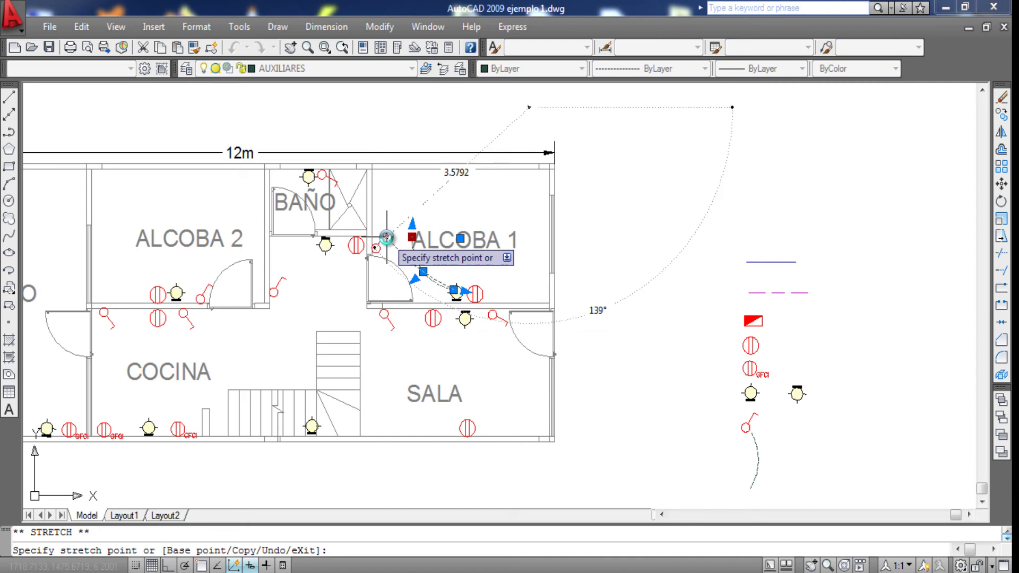
{"action": "left_click", "coordinate": [386, 235]}
{"action": "key", "text": "Escape"}
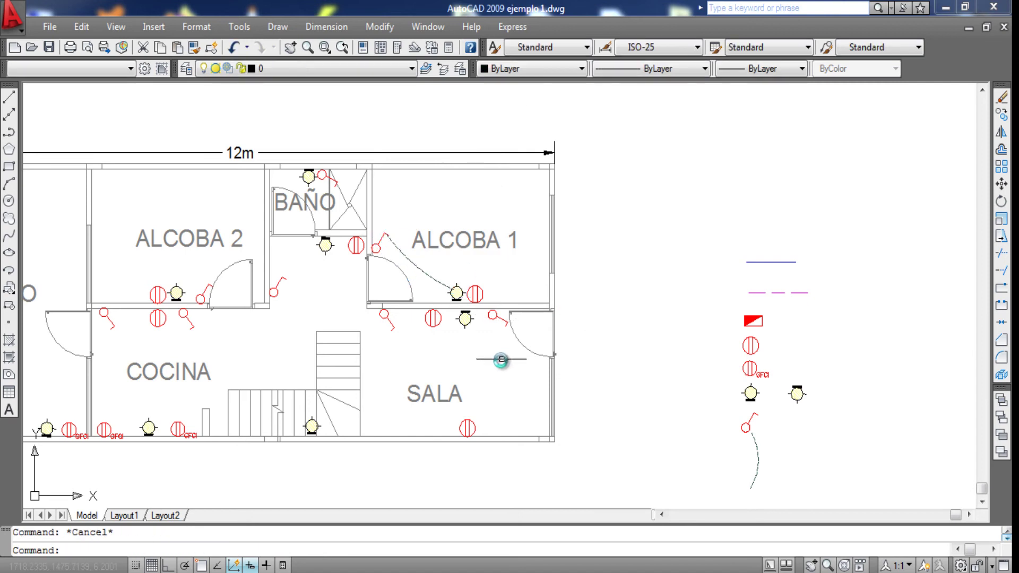
{"action": "left_click", "coordinate": [427, 274]}
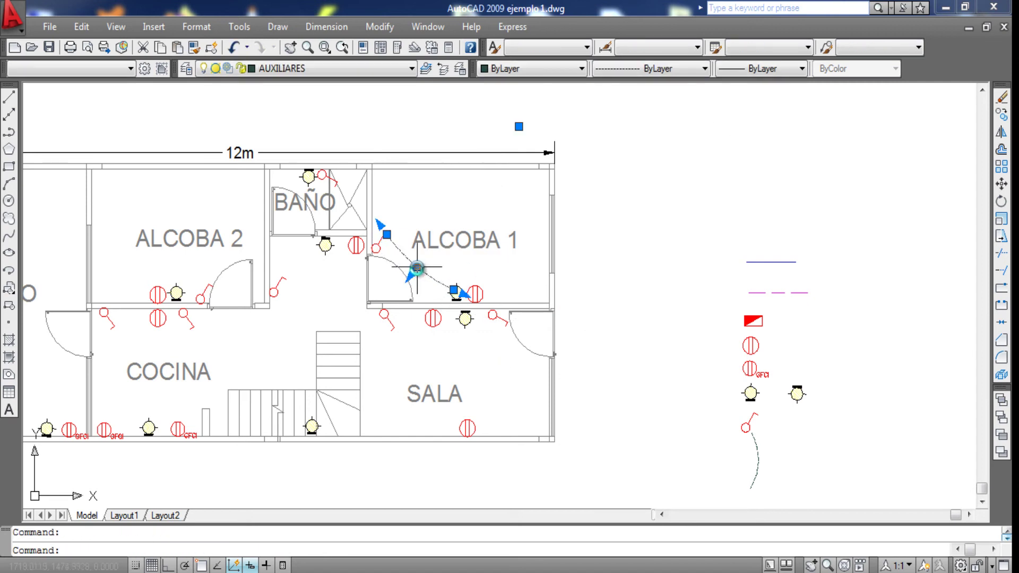
{"action": "left_click", "coordinate": [440, 229]}
{"action": "key", "text": "Escape"}
- Paste a dashed wiring arc copy into SALA
{"action": "middle_click_drag", "start_coordinate": [466, 325], "coordinate": [453, 306]}
{"action": "key", "text": "ctrl+v"}
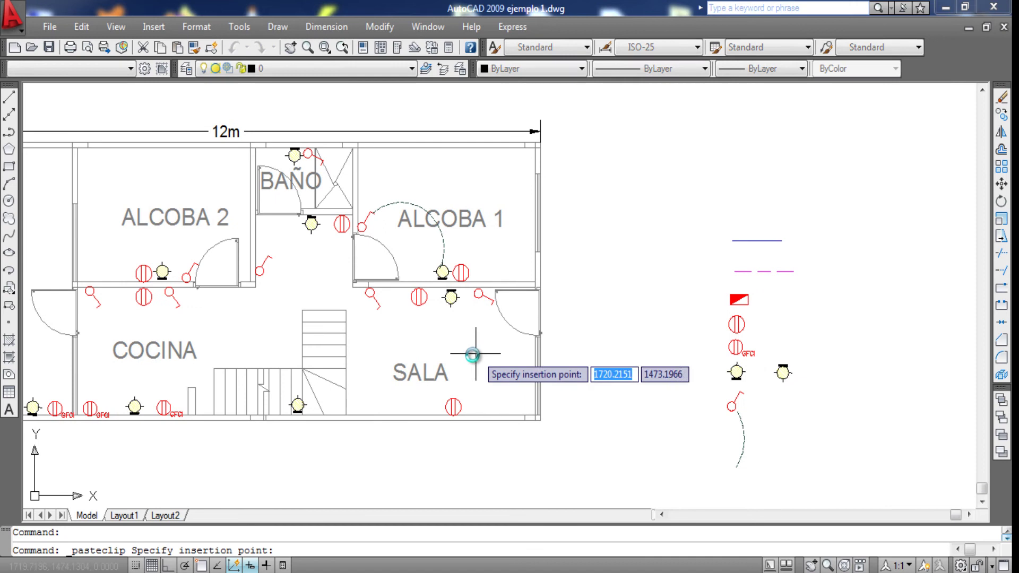
{"action": "left_click", "coordinate": [488, 361]}
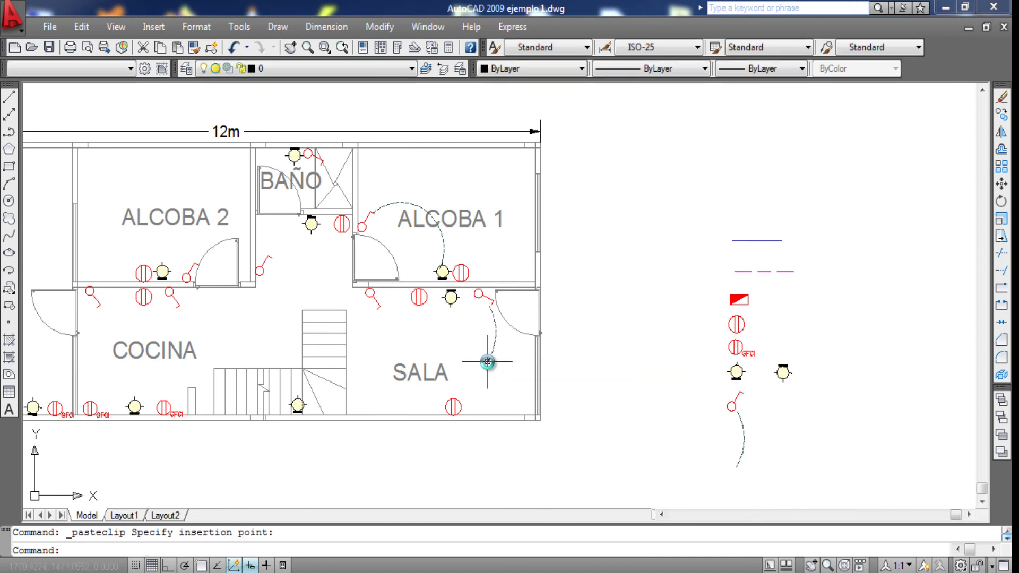
{"action": "left_click", "coordinate": [486, 364]}
{"action": "left_click", "coordinate": [486, 364]}
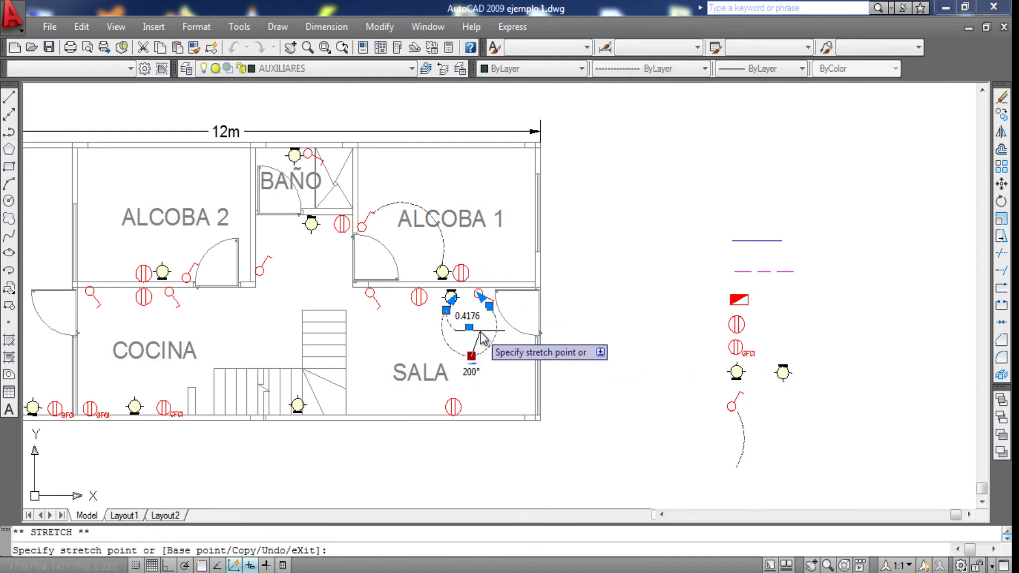
{"action": "middle_click_drag", "start_coordinate": [421, 317], "coordinate": [484, 317]}
{"action": "key", "text": "Escape"}
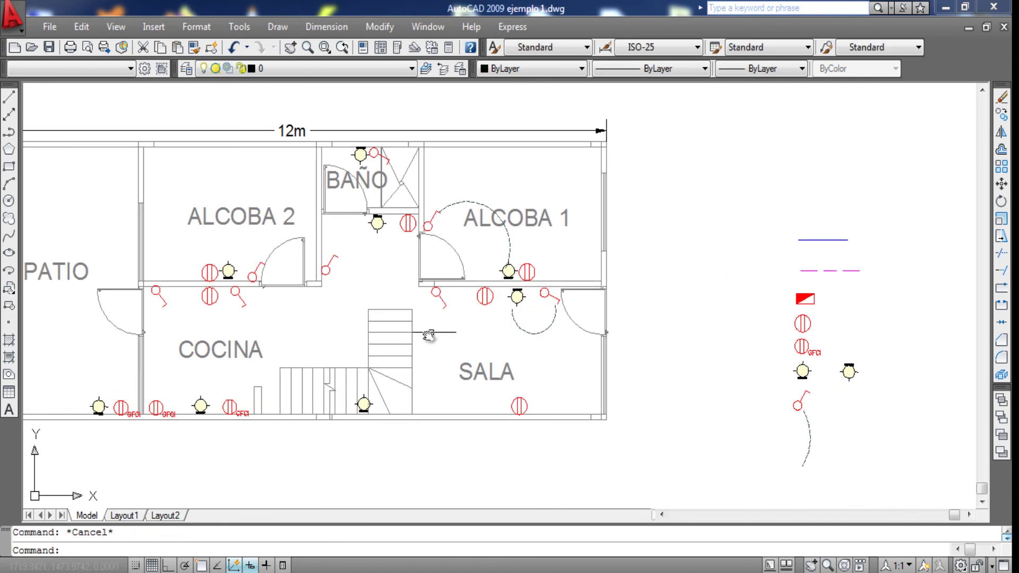
- Paste a wiring arc near the stairs and stretch it to the stair-side lamp
{"action": "key", "text": "ctrl+v"}
{"action": "left_click", "coordinate": [420, 365]}
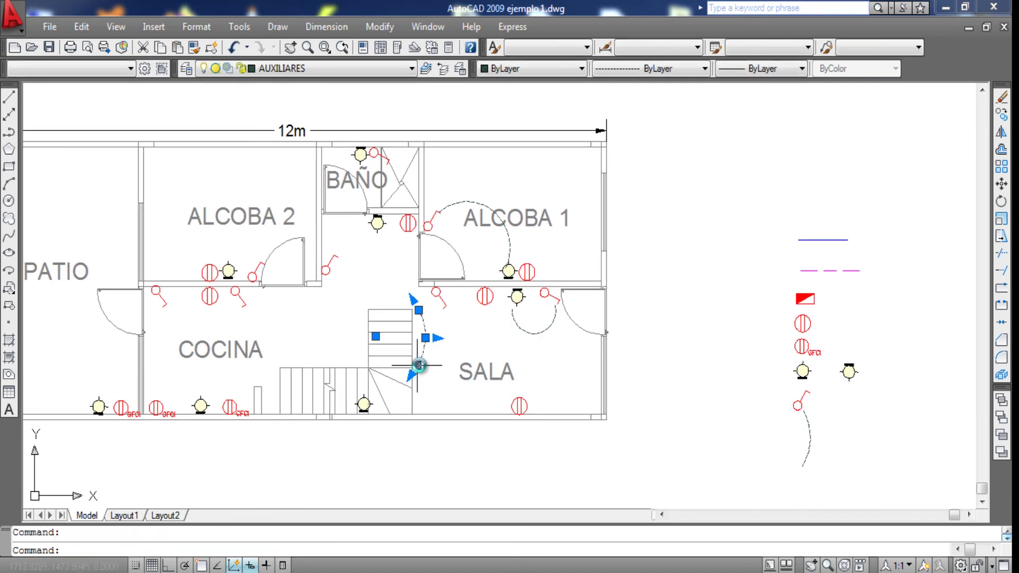
{"action": "left_click", "coordinate": [417, 311]}
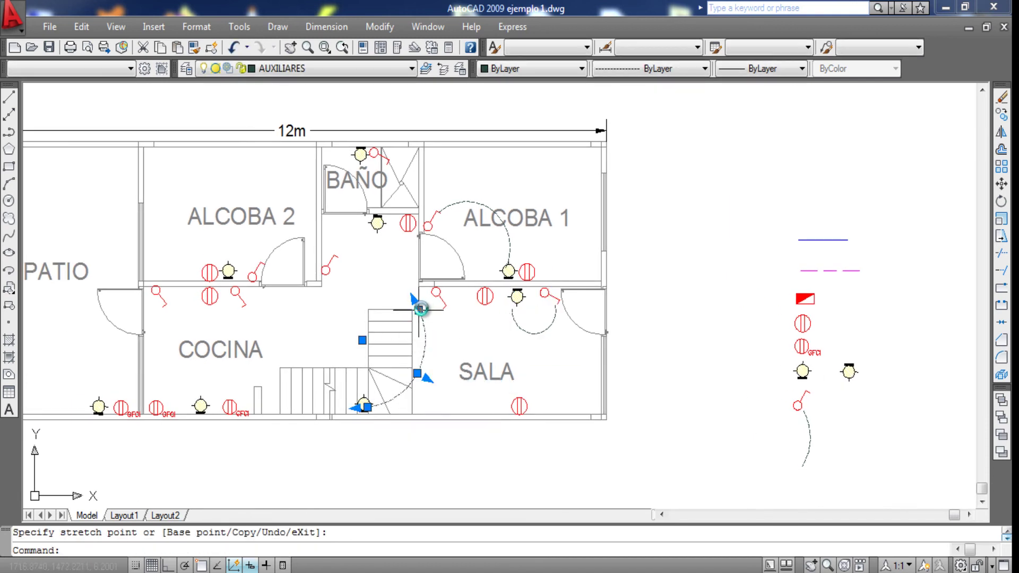
{"action": "key", "text": "Escape"}
- Paste a wiring arc in ALCOBA 2 and curve it to the ALCOBA 2 lamp
{"action": "middle_click_drag", "start_coordinate": [355, 309], "coordinate": [488, 287]}
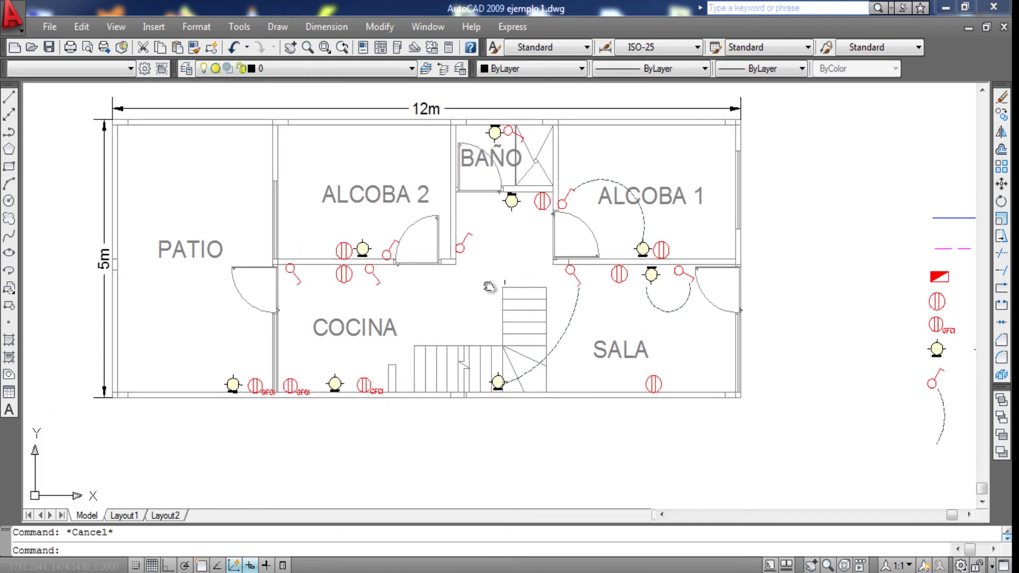
{"action": "key", "text": "ctrl+v"}
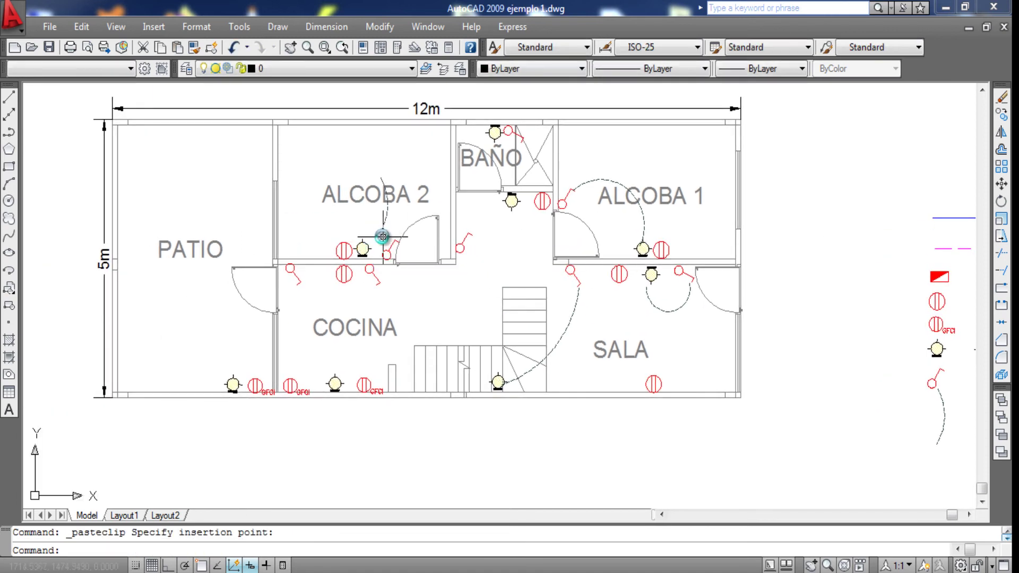
{"action": "left_click", "coordinate": [383, 236]}
{"action": "left_click", "coordinate": [380, 236]}
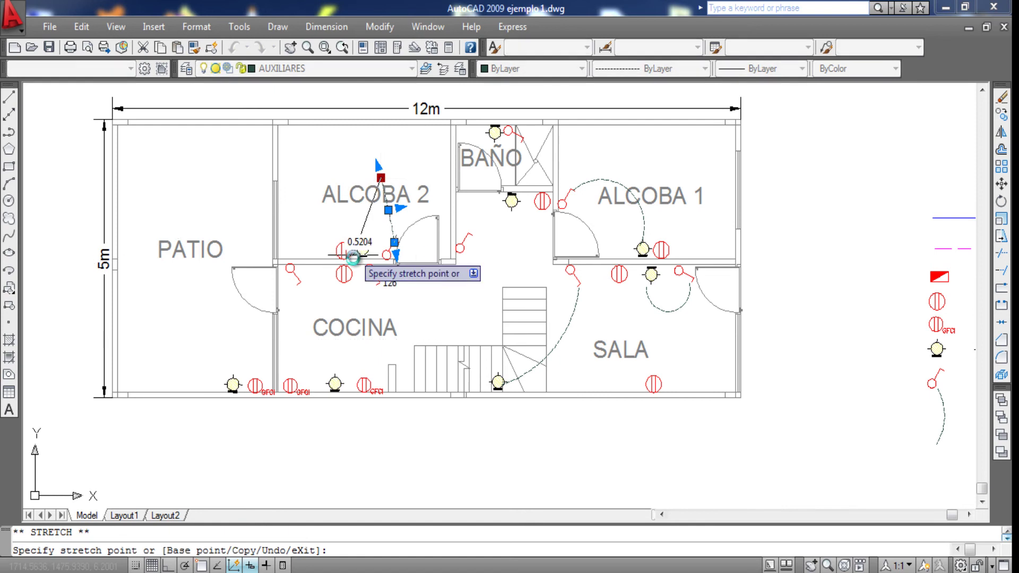
{"action": "left_click", "coordinate": [363, 249]}
{"action": "key", "text": "Escape"}
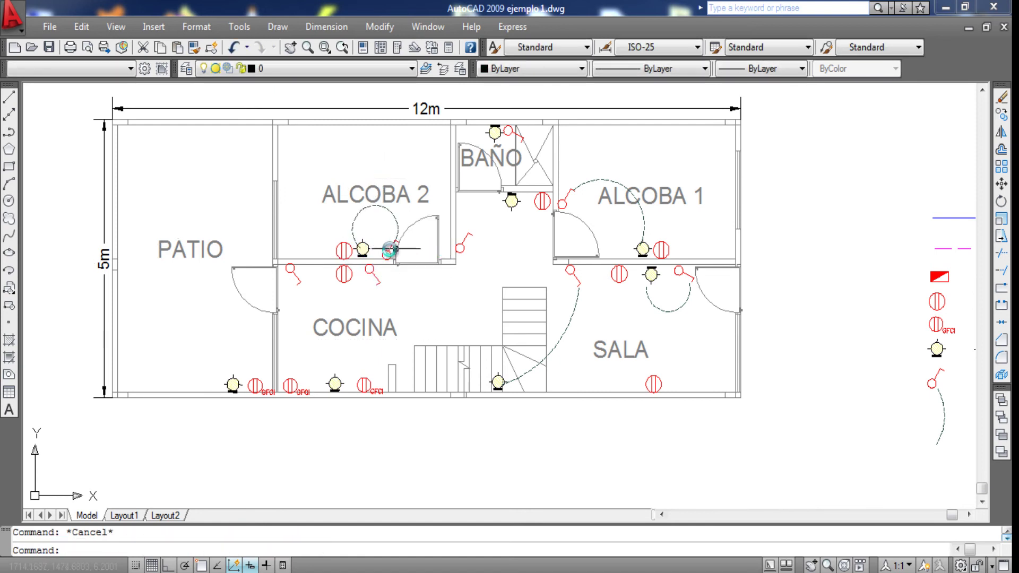
- Select the dashed wiring arcs beside the ALCOBA 2 lamp and check their grips
{"action": "scroll", "coordinate": [397, 247], "scroll_direction": "up", "scroll_amount": 5}
{"action": "left_click", "coordinate": [300, 206]}
{"action": "left_click", "coordinate": [315, 259]}
{"action": "left_click", "coordinate": [291, 200]}
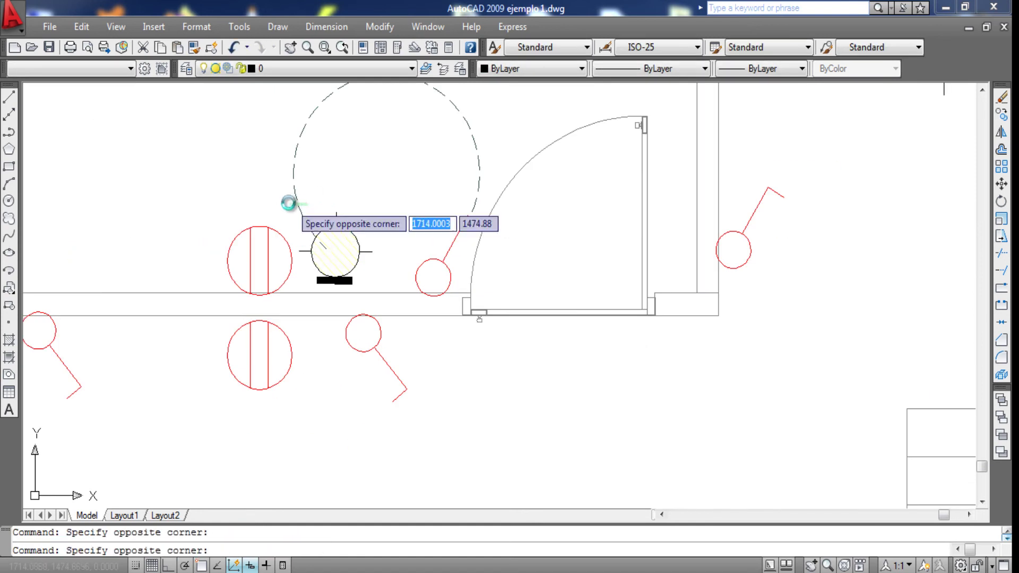
{"action": "left_click", "coordinate": [335, 243]}
{"action": "left_click", "coordinate": [301, 216]}
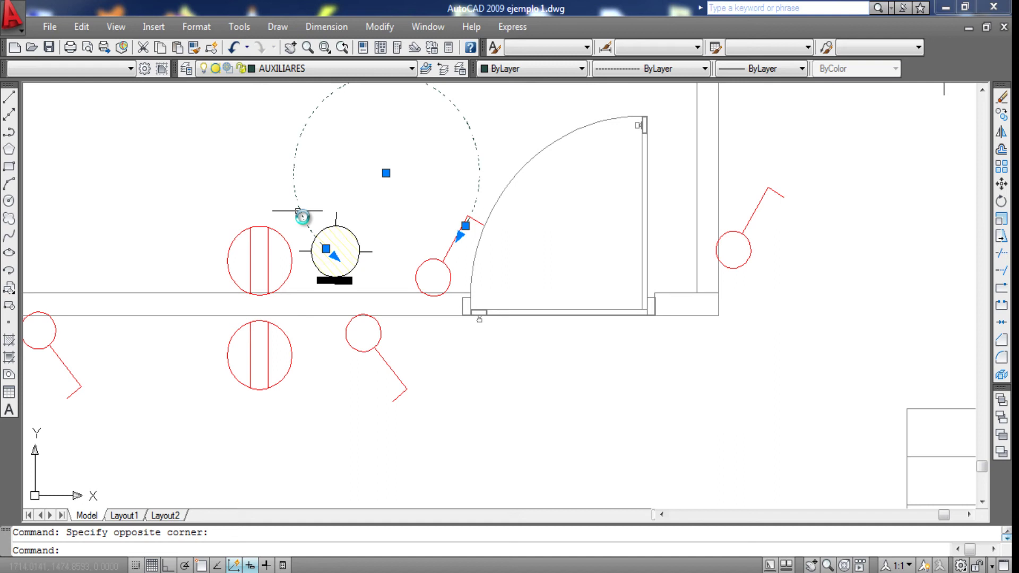
{"action": "left_click", "coordinate": [326, 249]}
{"action": "key", "text": "Escape"}
{"action": "scroll", "coordinate": [428, 273], "scroll_direction": "down", "scroll_amount": 5}
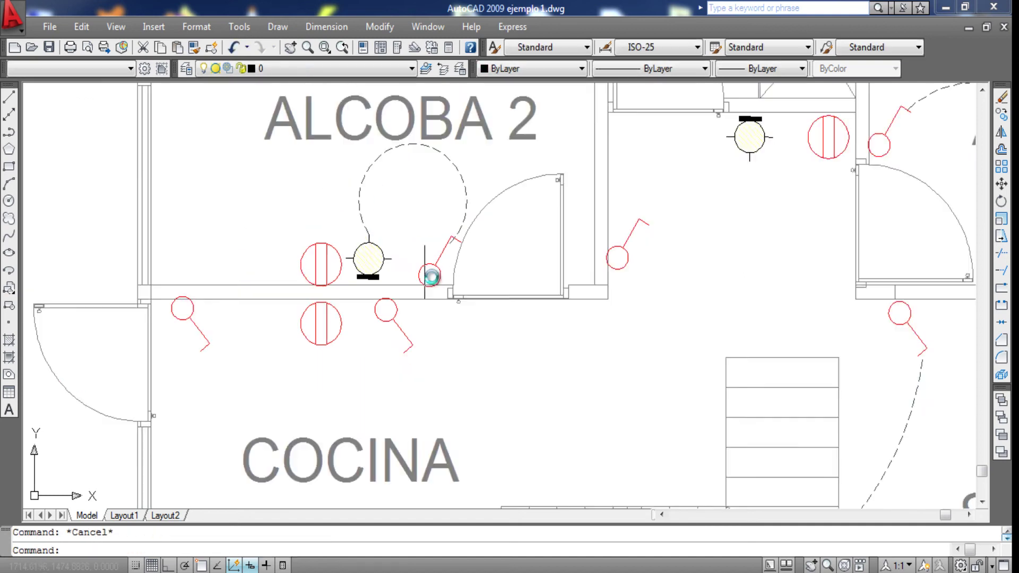
{"action": "scroll", "coordinate": [428, 273], "scroll_direction": "down", "scroll_amount": 3}
- Paste a wiring arc by the hallway switch and adjust its ends
{"action": "key", "text": "ctrl+v"}
{"action": "scroll", "coordinate": [455, 291], "scroll_direction": "up", "scroll_amount": 6}
{"action": "left_click", "coordinate": [456, 292]}
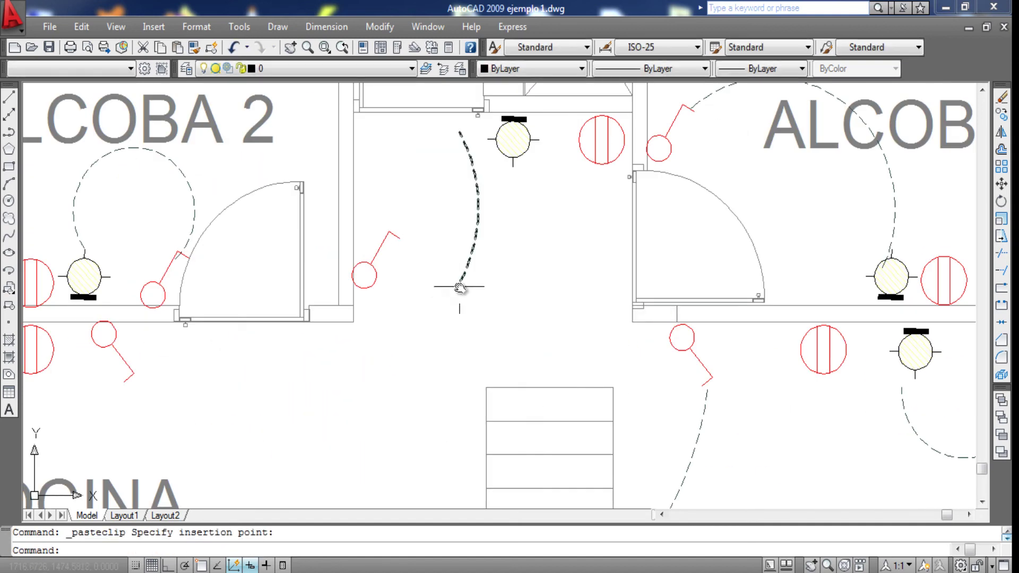
{"action": "left_click", "coordinate": [455, 291]}
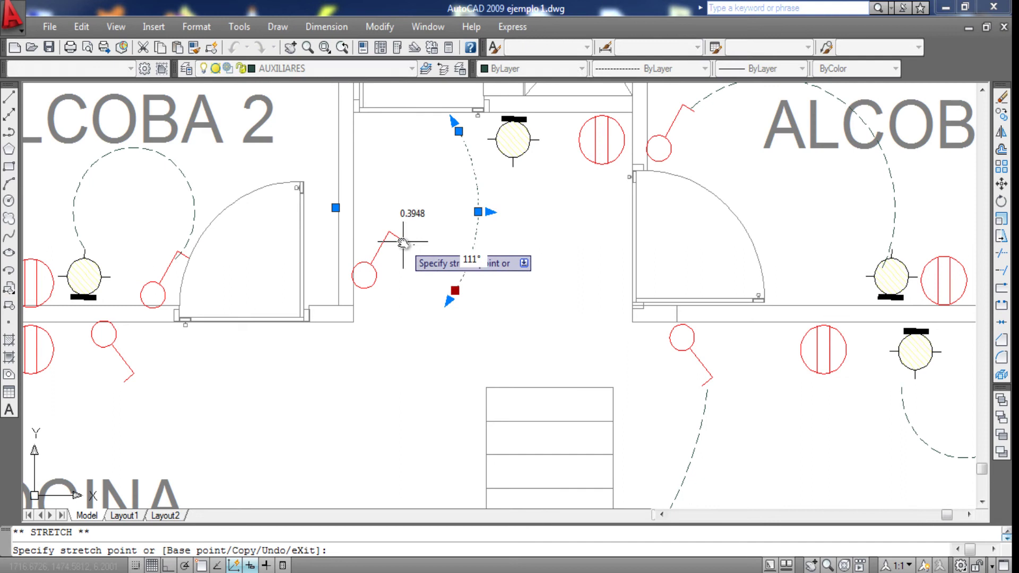
{"action": "middle_click_drag", "start_coordinate": [481, 216], "coordinate": [470, 308]}
{"action": "left_click", "coordinate": [449, 224]}
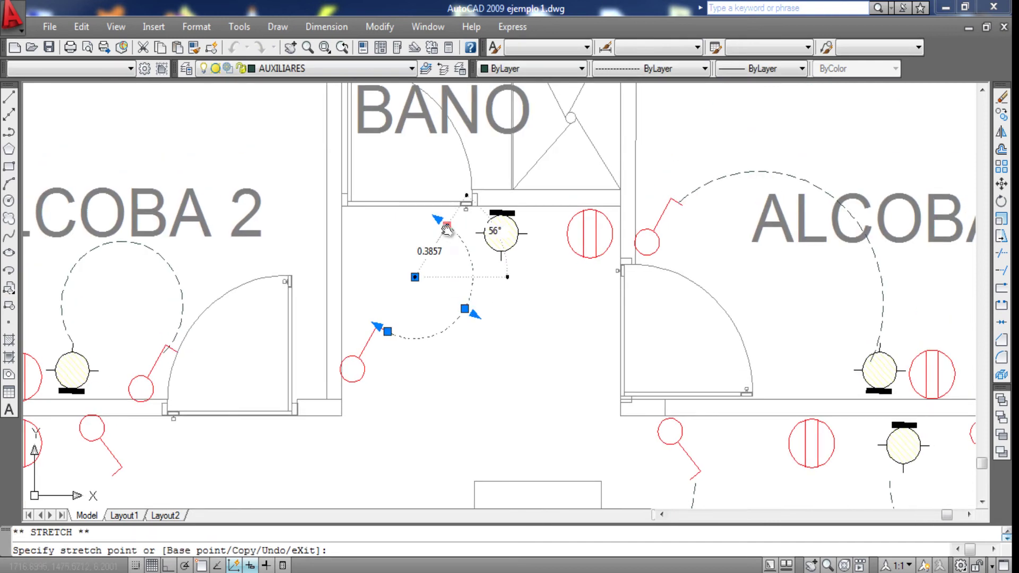
{"action": "key", "text": "Escape"}
{"action": "scroll", "coordinate": [500, 259], "scroll_direction": "down", "scroll_amount": 10}
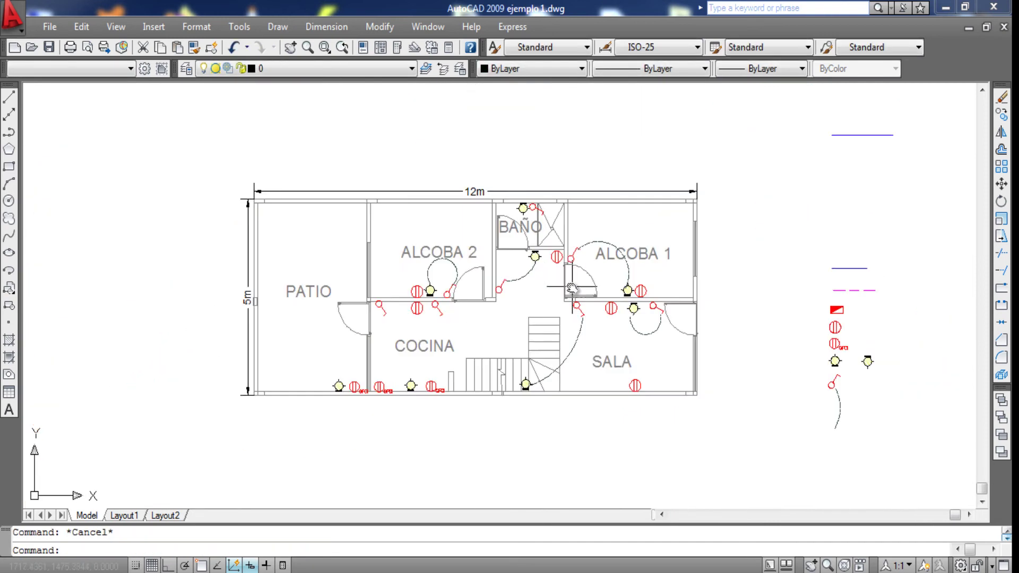
{"action": "scroll", "coordinate": [510, 236], "scroll_direction": "up", "scroll_amount": 2}
{"action": "scroll", "coordinate": [510, 236], "scroll_direction": "up", "scroll_amount": 8}
- Connect the bathroom light to its switch with a dashed arc curving below the fixtures
{"action": "key", "text": "ctrl+v"}
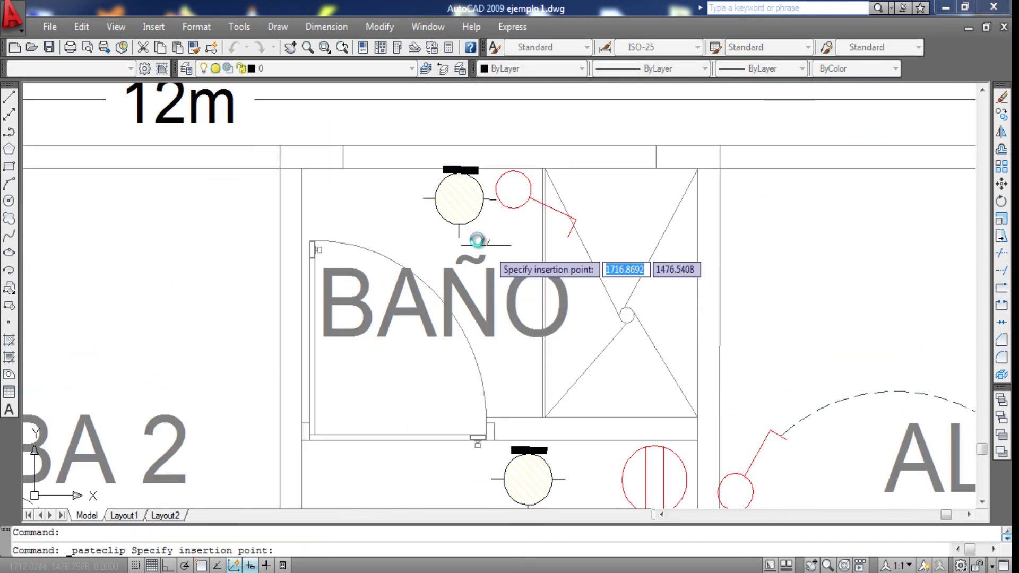
{"action": "left_click", "coordinate": [457, 245]}
{"action": "scroll", "coordinate": [489, 200], "scroll_direction": "down", "scroll_amount": 4}
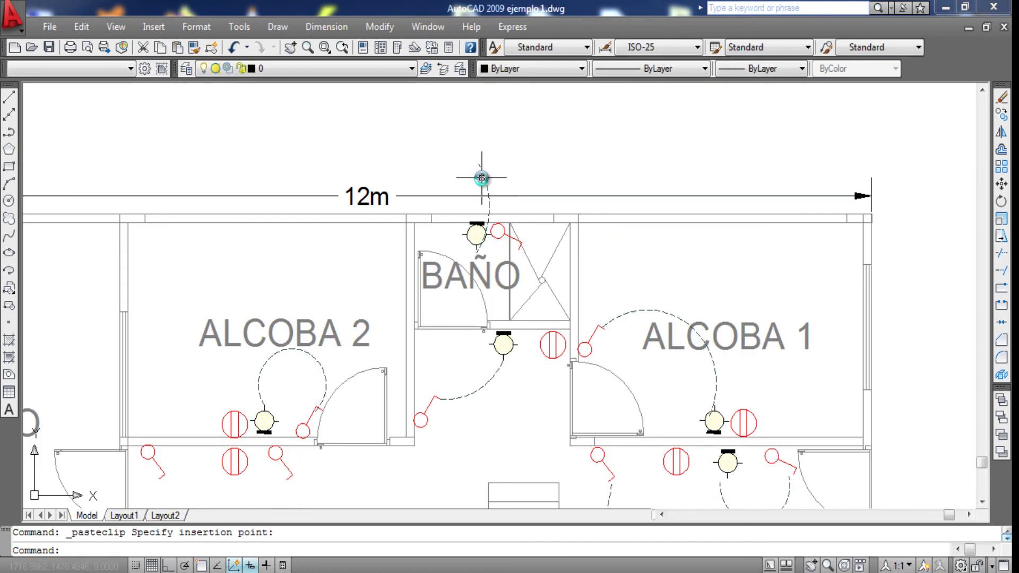
{"action": "left_click", "coordinate": [482, 178]}
{"action": "scroll", "coordinate": [505, 232], "scroll_direction": "up", "scroll_amount": 3}
{"action": "scroll", "coordinate": [546, 308], "scroll_direction": "up", "scroll_amount": 2}
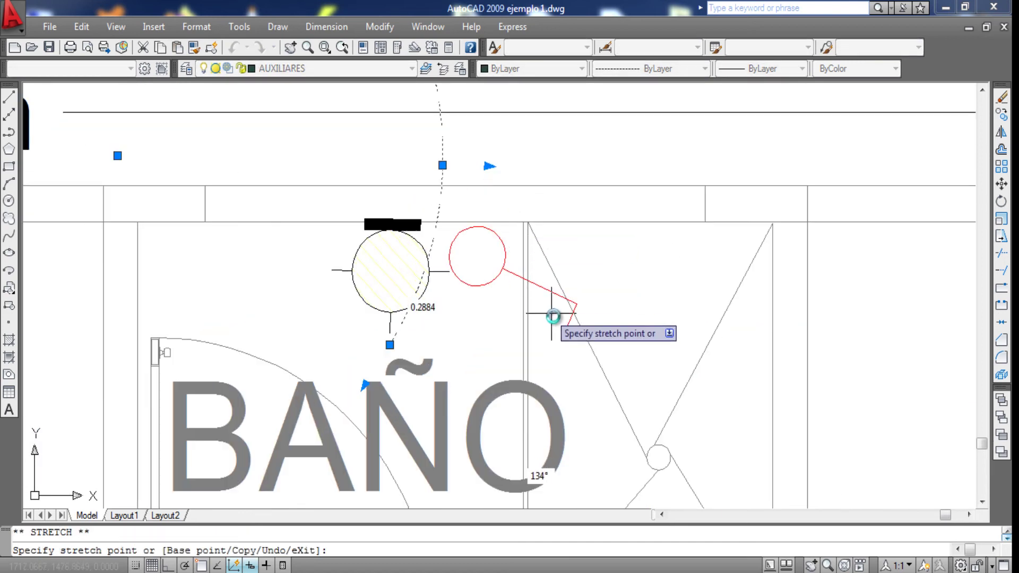
{"action": "left_click", "coordinate": [564, 333]}
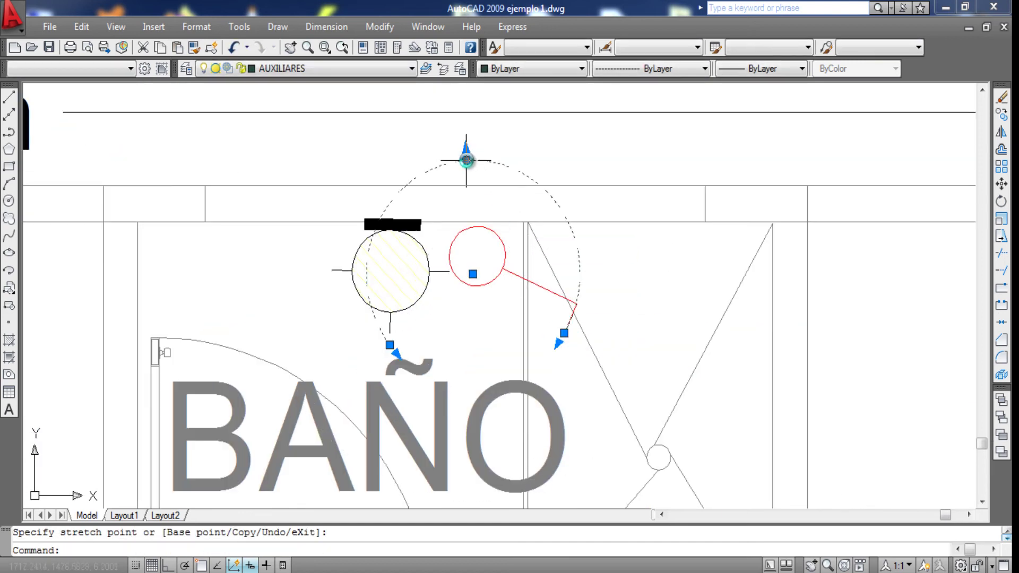
{"action": "left_click", "coordinate": [480, 390]}
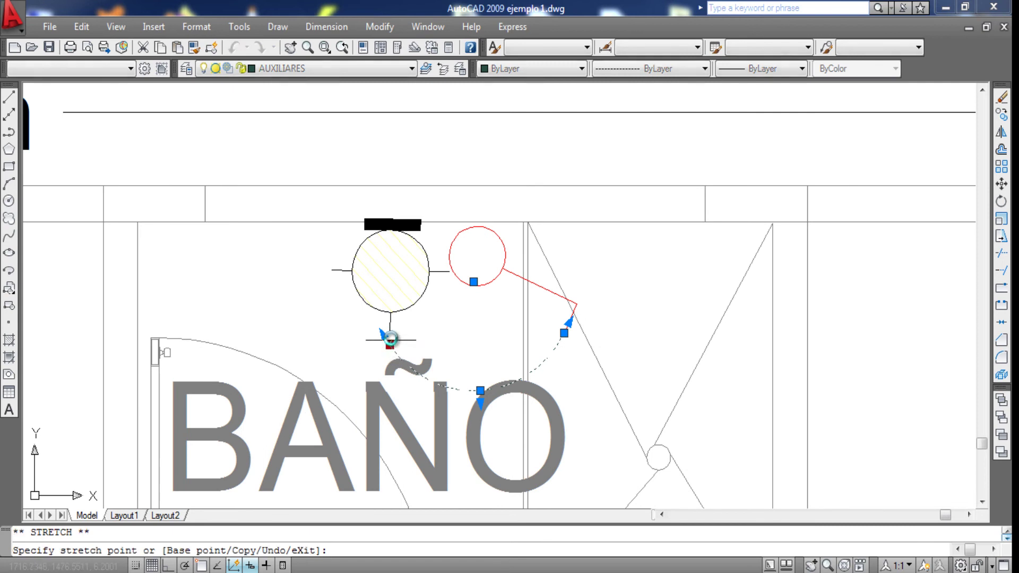
{"action": "key", "text": "Escape"}
{"action": "scroll", "coordinate": [494, 374], "scroll_direction": "down", "scroll_amount": 5}
- Connect the kitchen light to the kitchen switch with a right-bulging dashed arc
{"action": "middle_click_drag", "start_coordinate": [526, 432], "coordinate": [562, 173]}
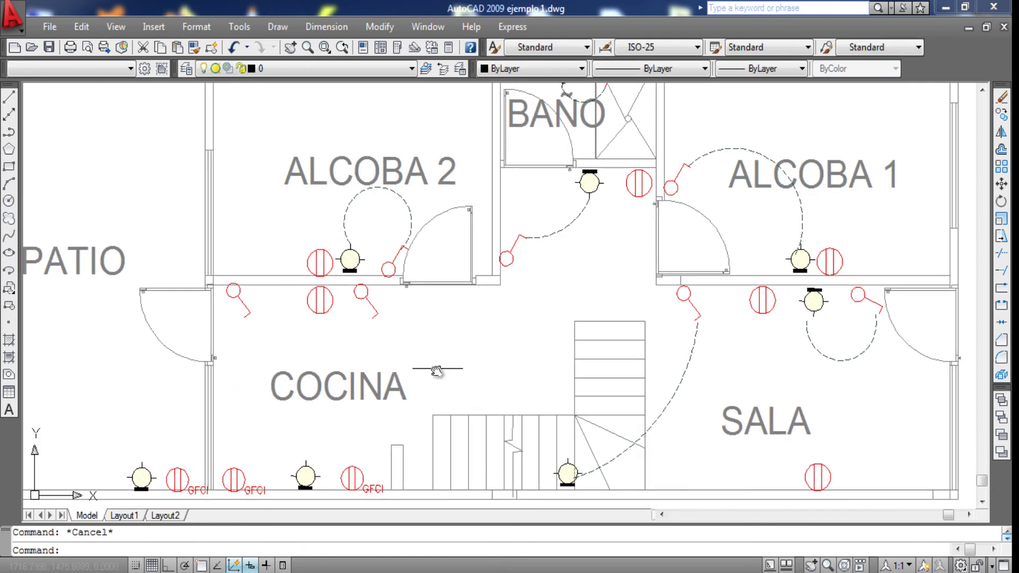
{"action": "middle_click_drag", "start_coordinate": [329, 405], "coordinate": [352, 325]}
{"action": "key", "text": "ctrl+v"}
{"action": "left_click", "coordinate": [343, 349]}
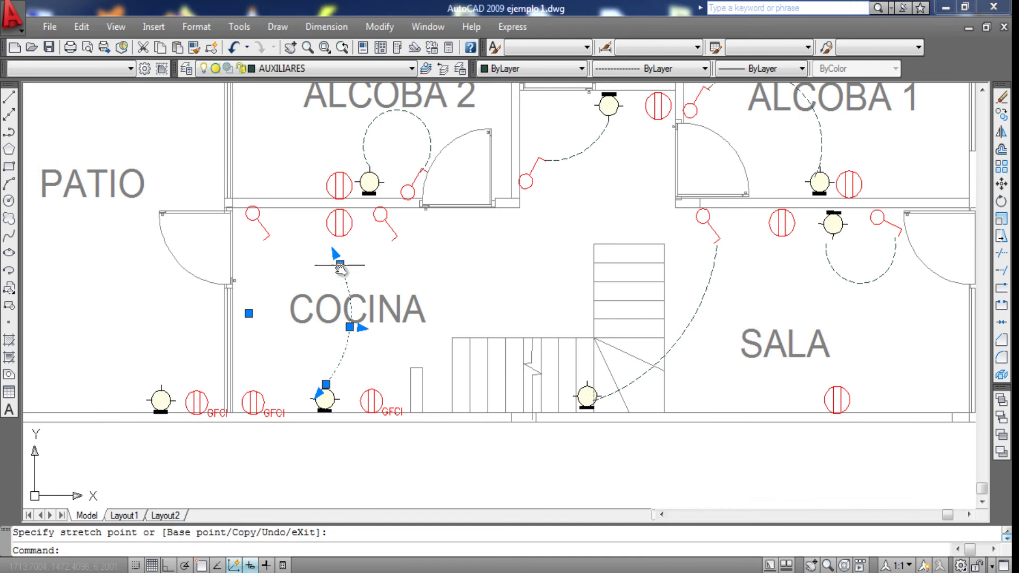
{"action": "left_click", "coordinate": [394, 242]}
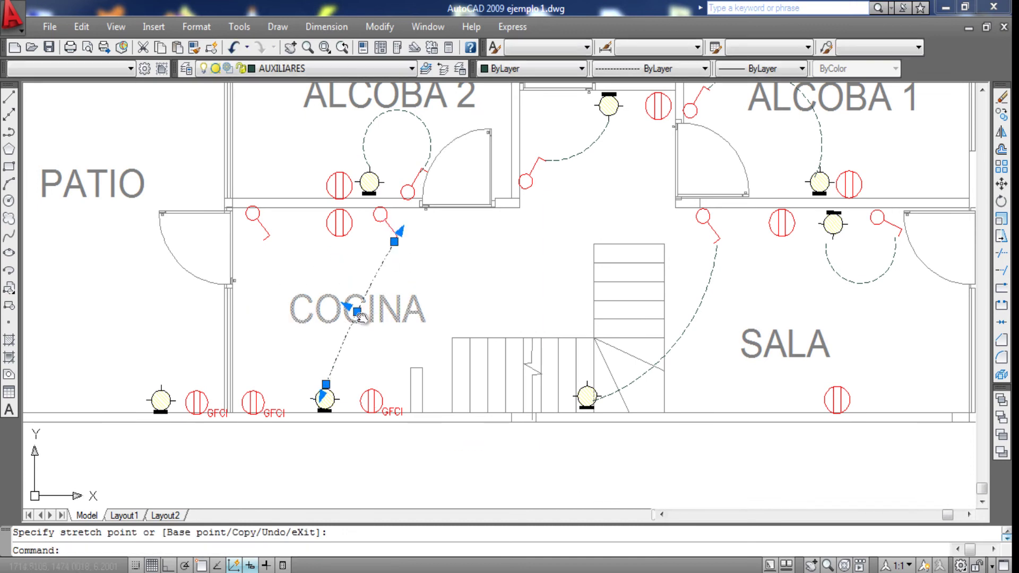
{"action": "left_click", "coordinate": [406, 333]}
{"action": "key", "text": "Escape"}
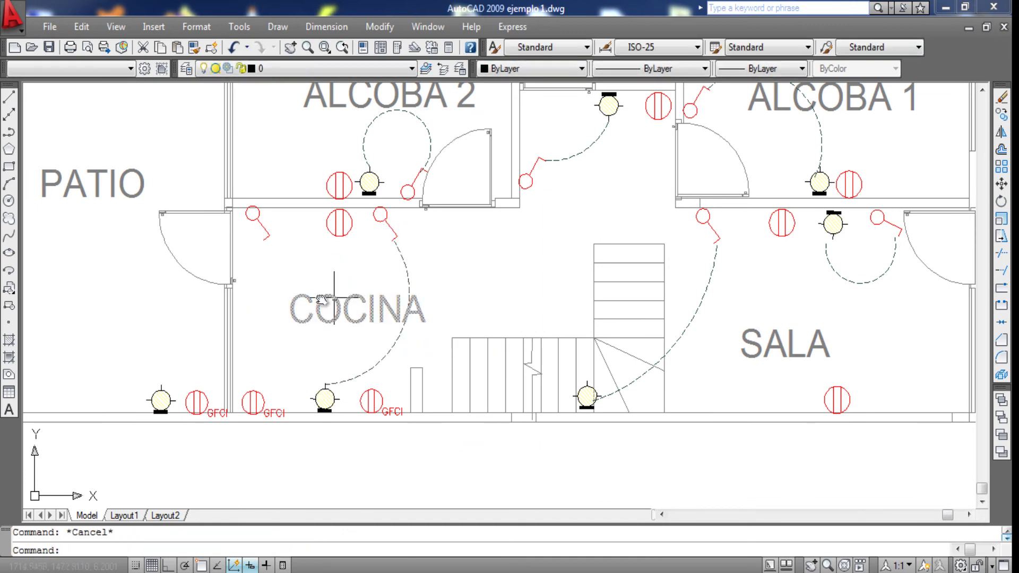
- Link the patio light to the doorway switch with a dashed wiring arc
{"action": "key", "text": "ctrl+v"}
{"action": "left_click", "coordinate": [147, 358]}
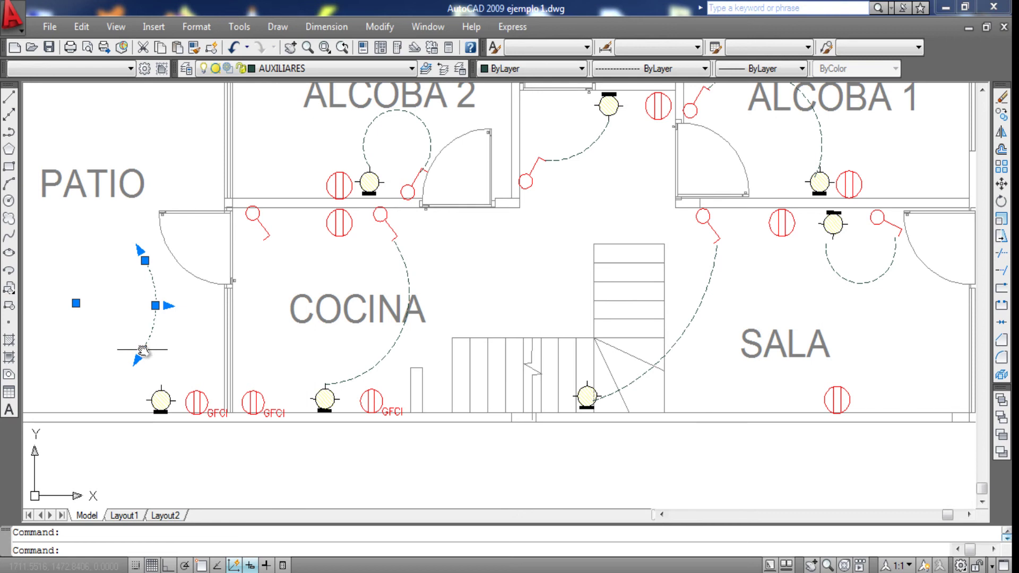
{"action": "left_click", "coordinate": [143, 350]}
{"action": "left_click", "coordinate": [161, 388]}
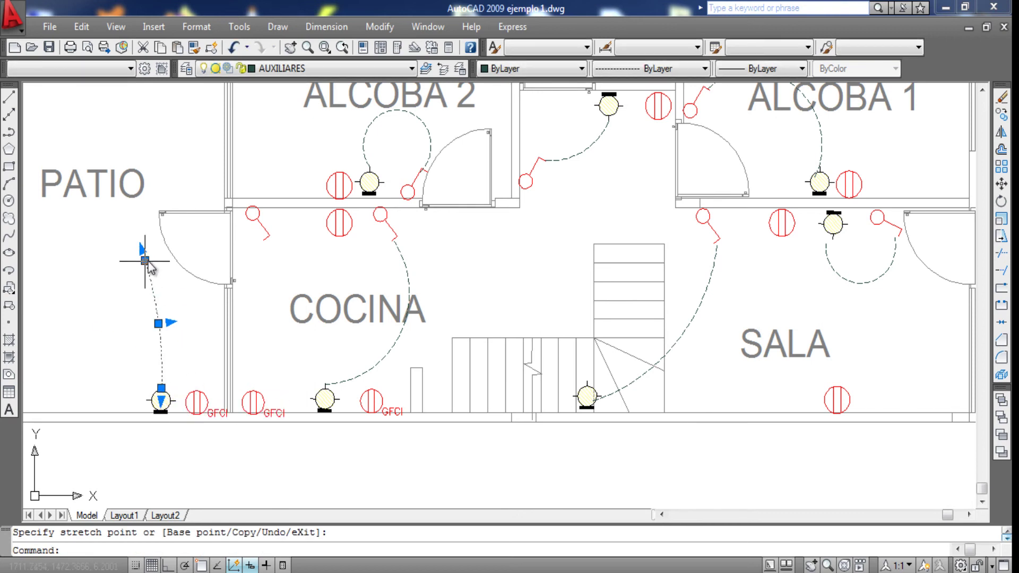
{"action": "left_click", "coordinate": [145, 260]}
{"action": "left_click", "coordinate": [269, 241]}
{"action": "scroll", "coordinate": [284, 287], "scroll_direction": "down", "scroll_amount": 4}
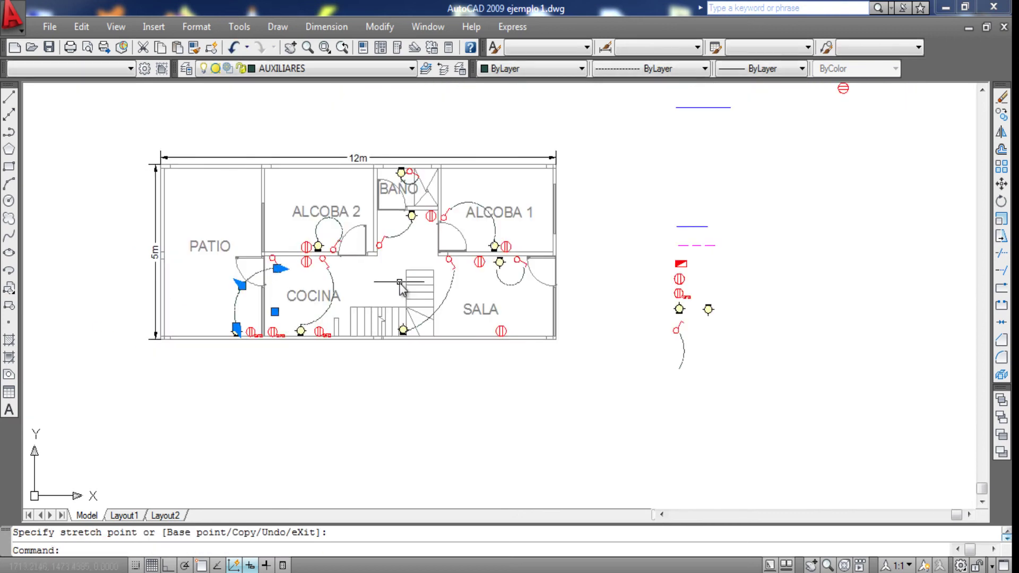
{"action": "key", "text": "Escape"}
- Select and adjust the extra dashed arc copy near the stairs
{"action": "scroll", "coordinate": [382, 318], "scroll_direction": "up", "scroll_amount": 3}
{"action": "scroll", "coordinate": [386, 322], "scroll_direction": "down", "scroll_amount": 1}
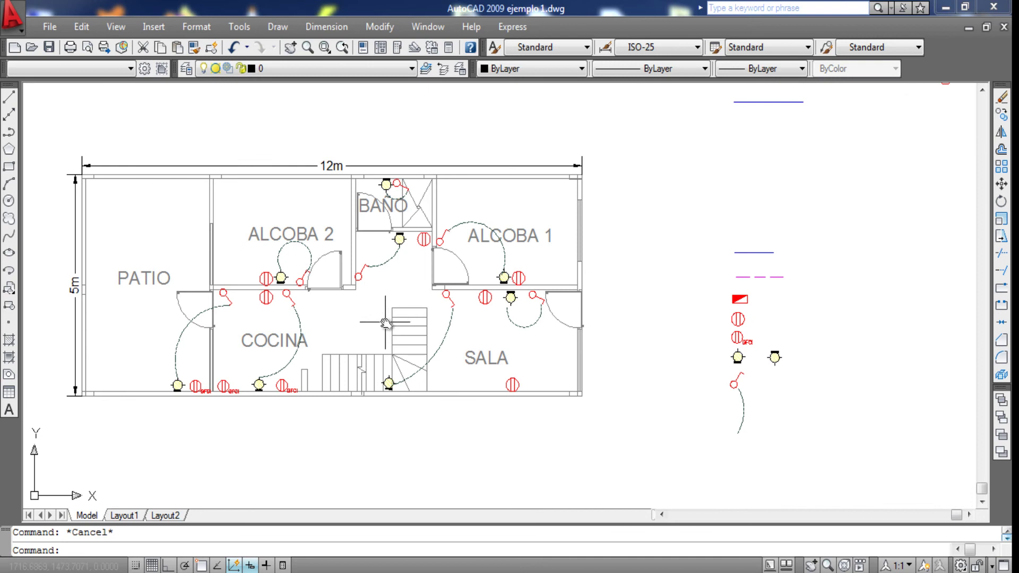
{"action": "scroll", "coordinate": [389, 323], "scroll_direction": "up", "scroll_amount": 2}
{"action": "middle_click_drag", "start_coordinate": [392, 321], "coordinate": [404, 323]}
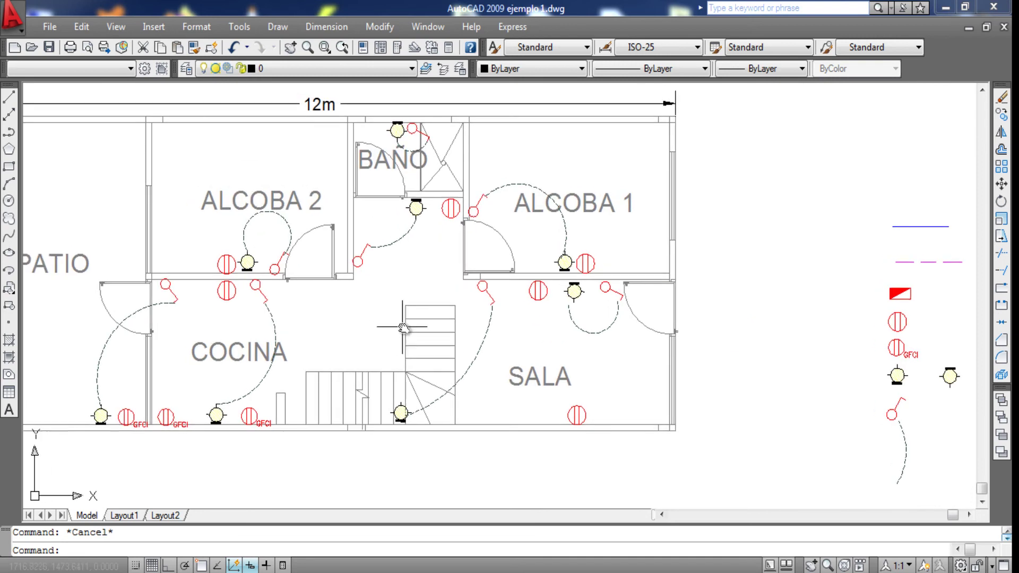
{"action": "scroll", "coordinate": [635, 282], "scroll_direction": "up", "scroll_amount": 3}
{"action": "left_click", "coordinate": [495, 375]}
{"action": "left_click", "coordinate": [541, 371]}
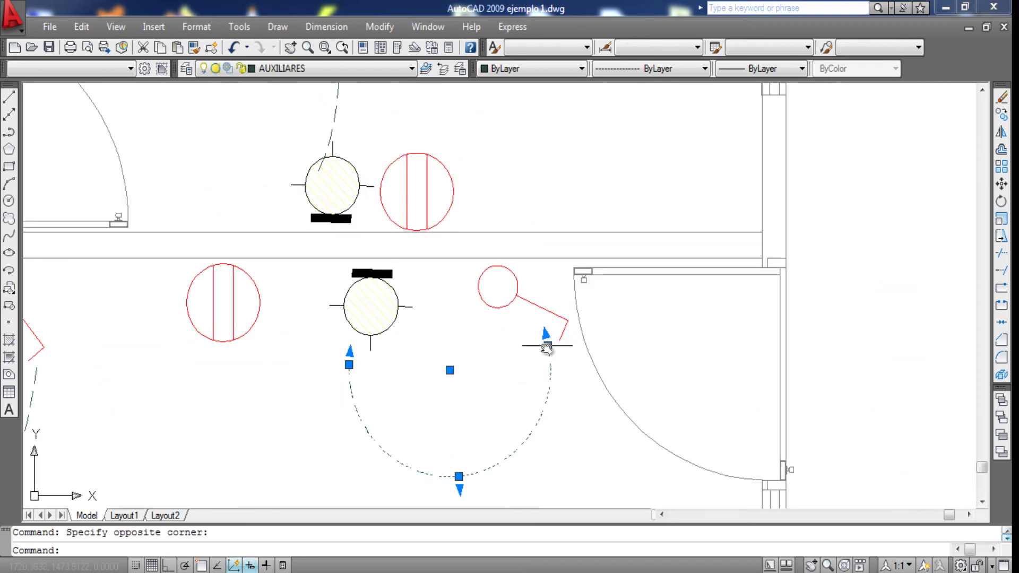
{"action": "left_click", "coordinate": [548, 345]}
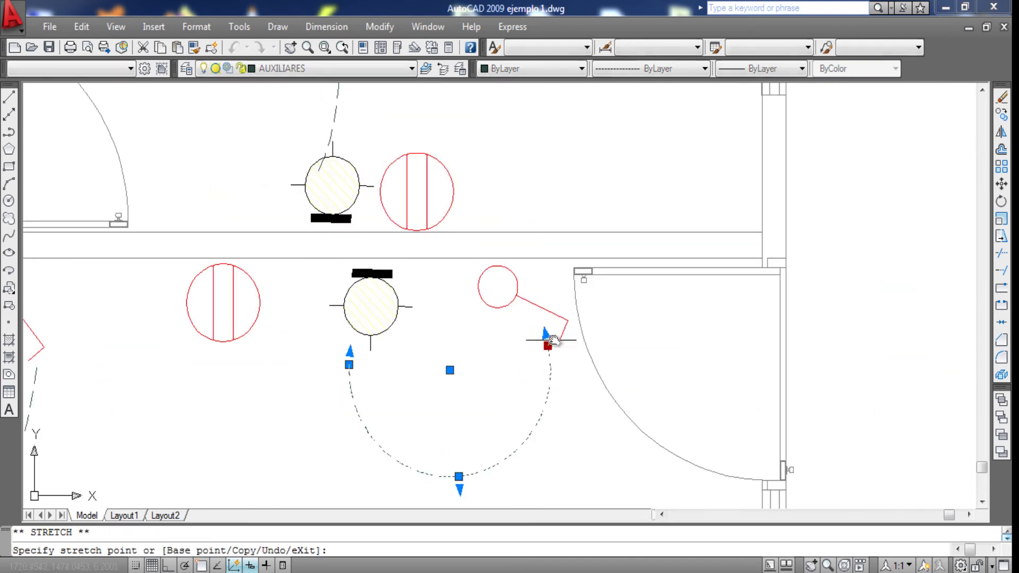
{"action": "left_click", "coordinate": [348, 365]}
{"action": "key", "text": "Escape"}
{"action": "scroll", "coordinate": [615, 245], "scroll_direction": "down", "scroll_amount": 5}
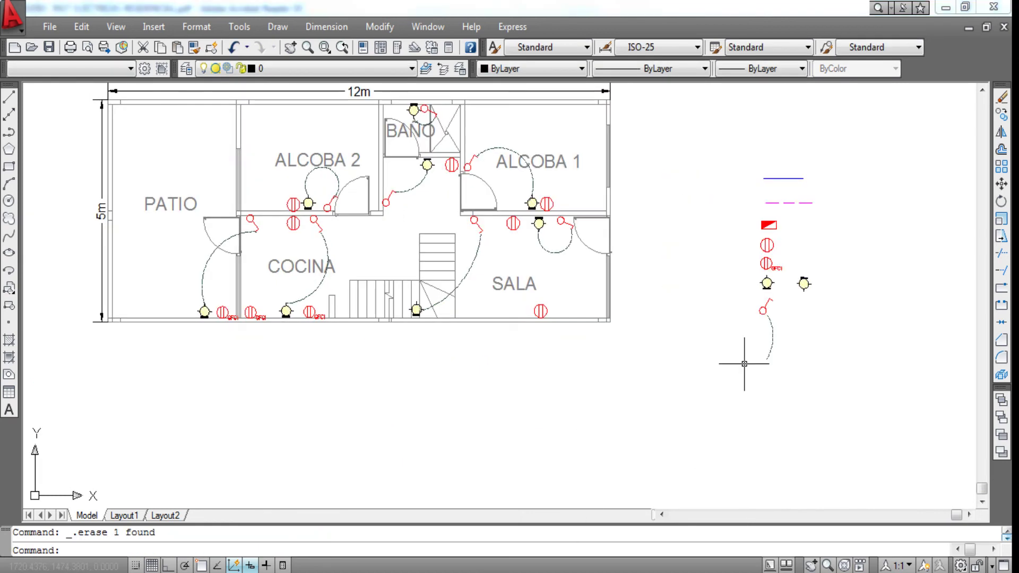
- Copy the legend's Tablero de Circuitos symbol onto the SALA top wall beside the right door
{"action": "middle_click_drag", "start_coordinate": [723, 252], "coordinate": [775, 332]}
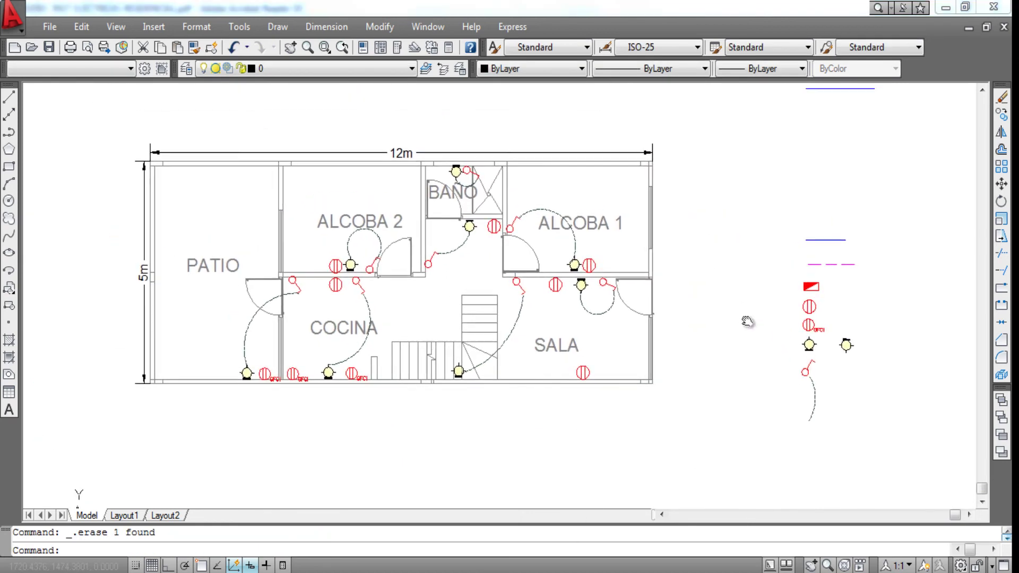
{"action": "left_click", "coordinate": [822, 307]}
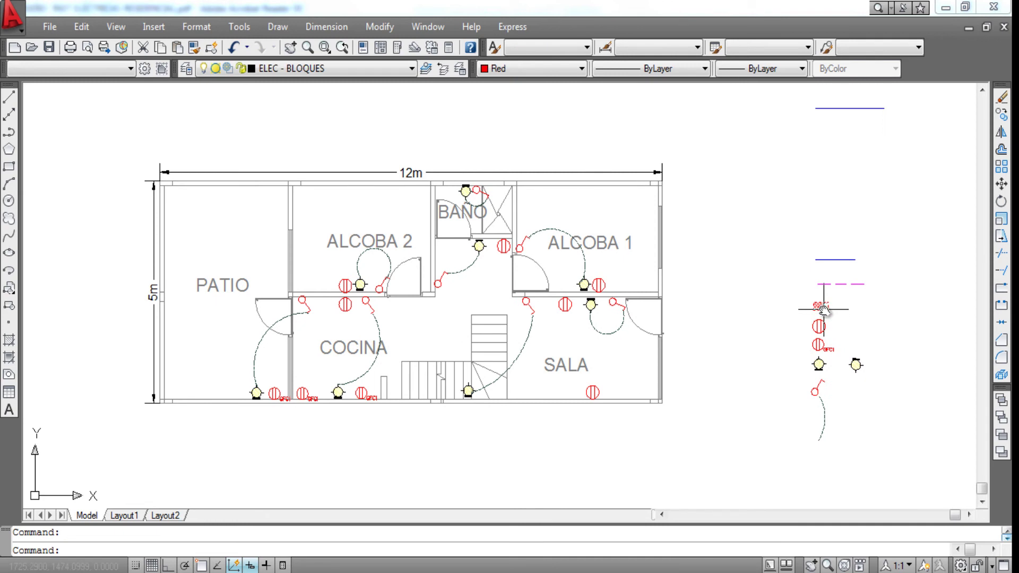
{"action": "key", "text": "ctrl+c"}
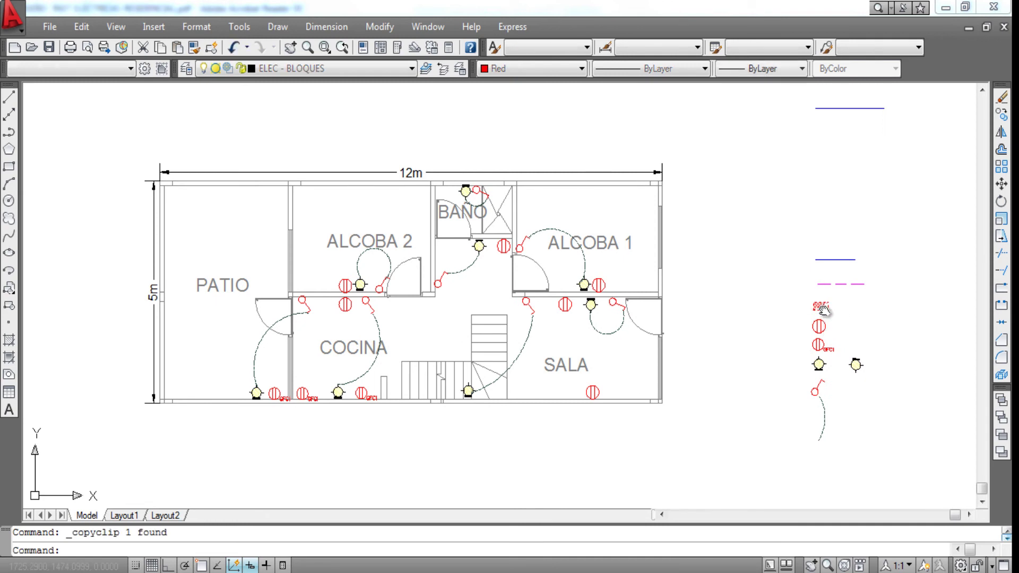
{"action": "key", "text": "ctrl+v"}
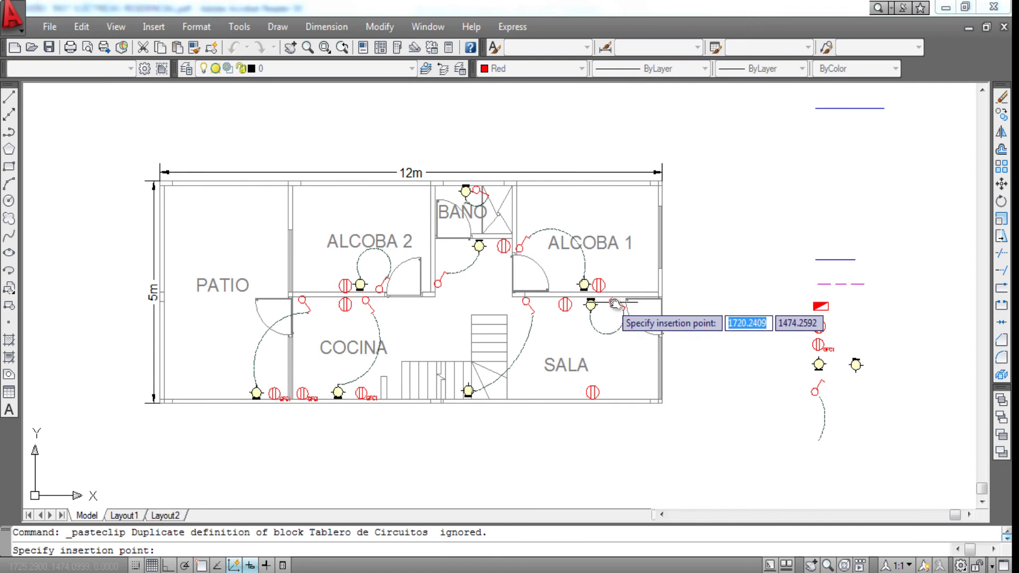
{"action": "scroll", "coordinate": [621, 304], "scroll_direction": "up", "scroll_amount": 2}
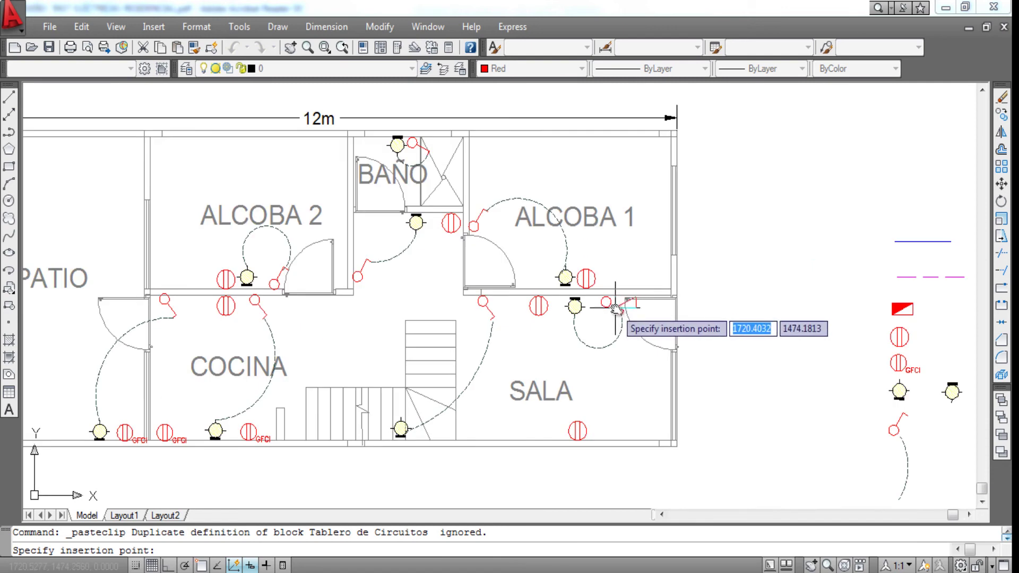
{"action": "left_click", "coordinate": [615, 307]}
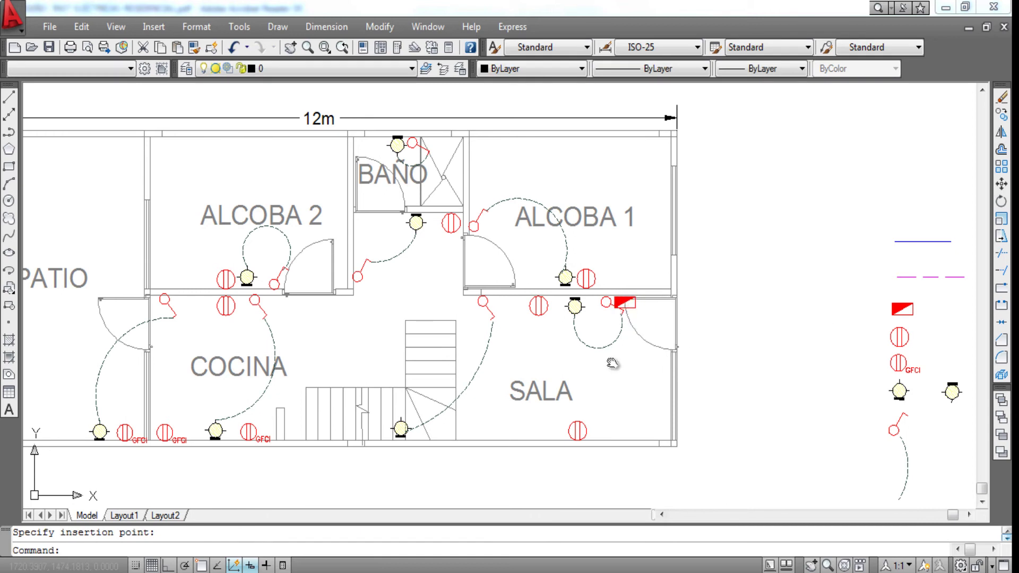
{"action": "middle_click_drag", "start_coordinate": [612, 363], "coordinate": [651, 355]}
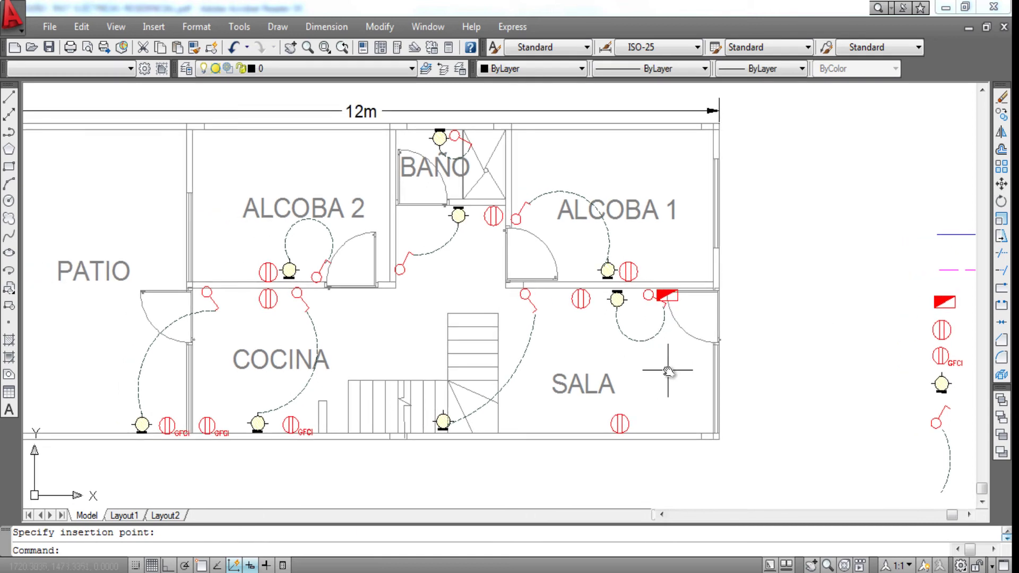
{"action": "middle_click_drag", "start_coordinate": [668, 370], "coordinate": [767, 371]}
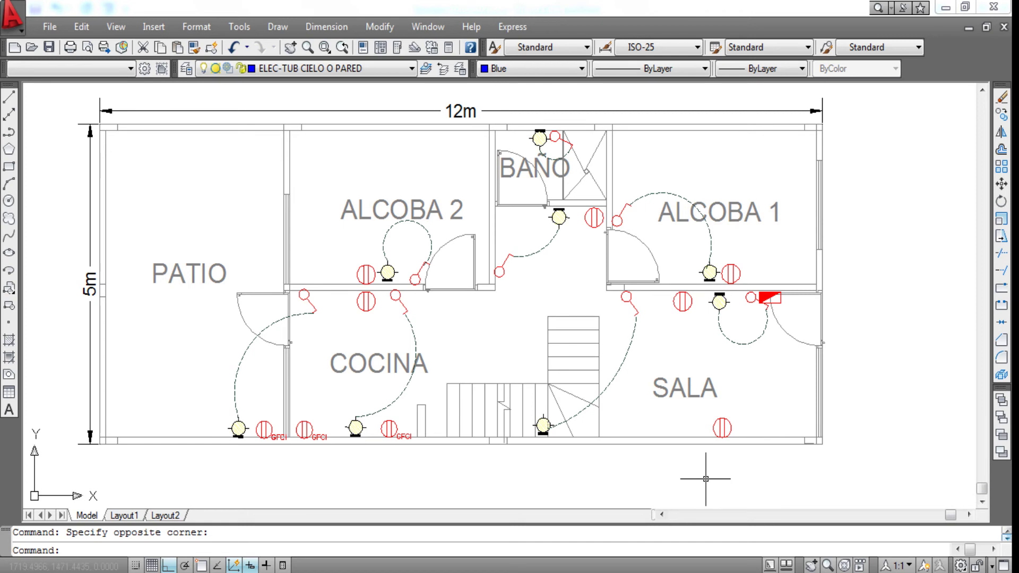
- Start a conduit polyline at the red panel through the hallway lamp to the ALCOBA 1 lamp, Ortho off
{"action": "scroll", "coordinate": [682, 213], "scroll_direction": "up", "scroll_amount": 3}
{"action": "middle_click_drag", "start_coordinate": [703, 305], "coordinate": [616, 340]}
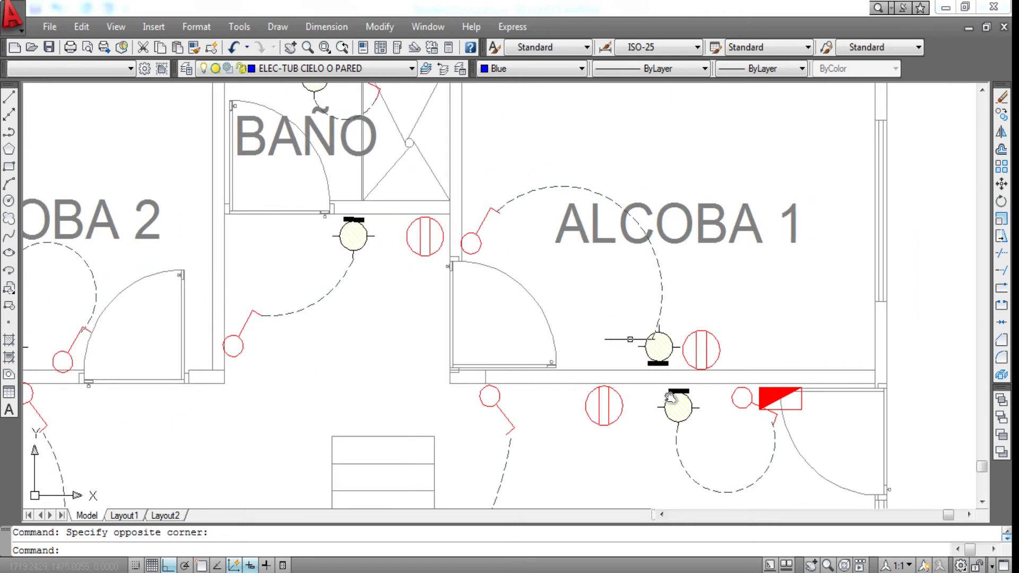
{"action": "scroll", "coordinate": [594, 310], "scroll_direction": "down", "scroll_amount": 5}
{"action": "scroll", "coordinate": [595, 311], "scroll_direction": "up", "scroll_amount": 5}
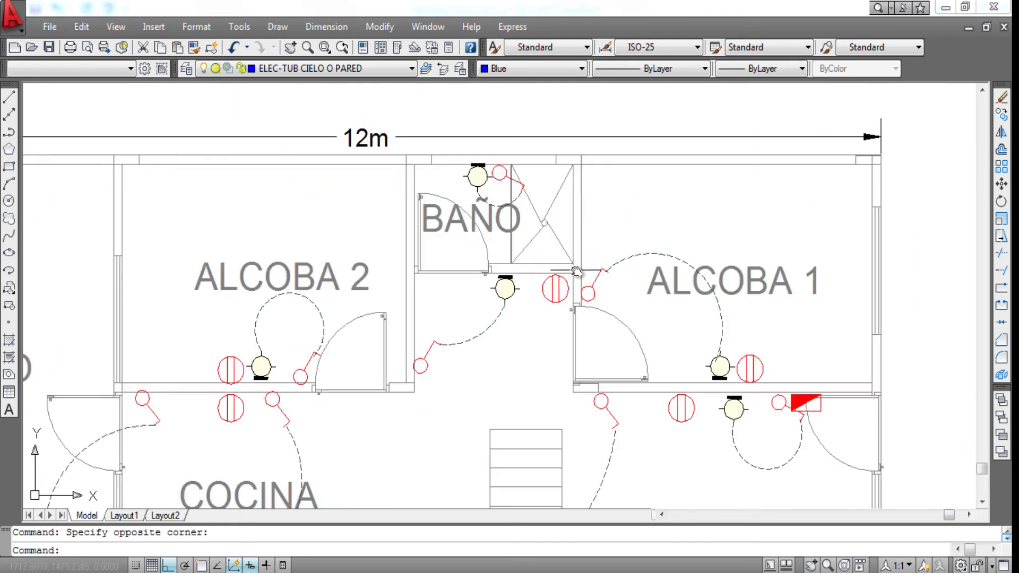
{"action": "scroll", "coordinate": [523, 301], "scroll_direction": "down", "scroll_amount": 4}
{"action": "scroll", "coordinate": [600, 329], "scroll_direction": "up", "scroll_amount": 2}
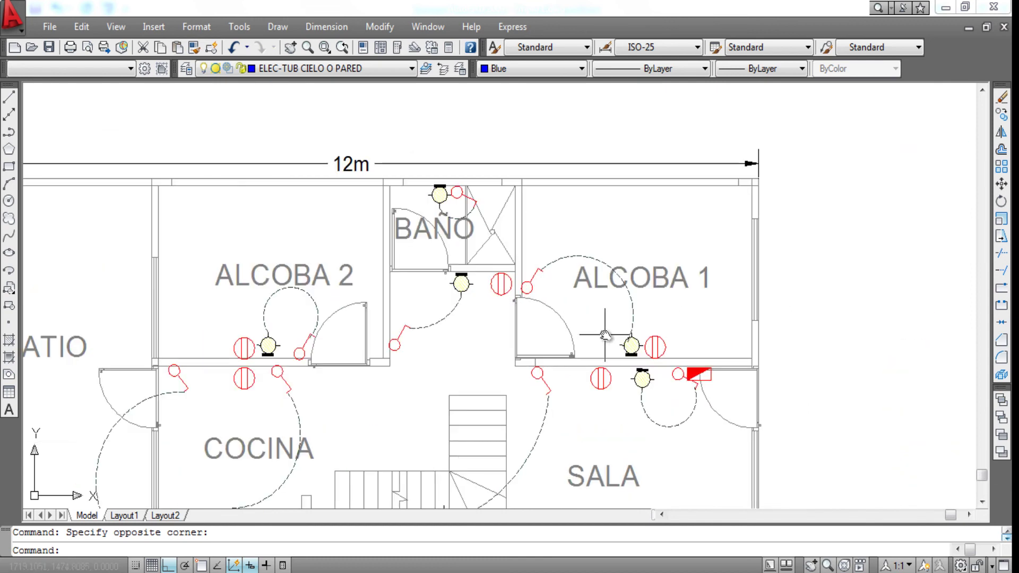
{"action": "mouse_move", "coordinate": [599, 329]}
{"action": "middle_mouse_down"}
{"action": "mouse_move", "coordinate": [601, 257]}
{"action": "mouse_move", "coordinate": [655, 272]}
{"action": "middle_mouse_up"}
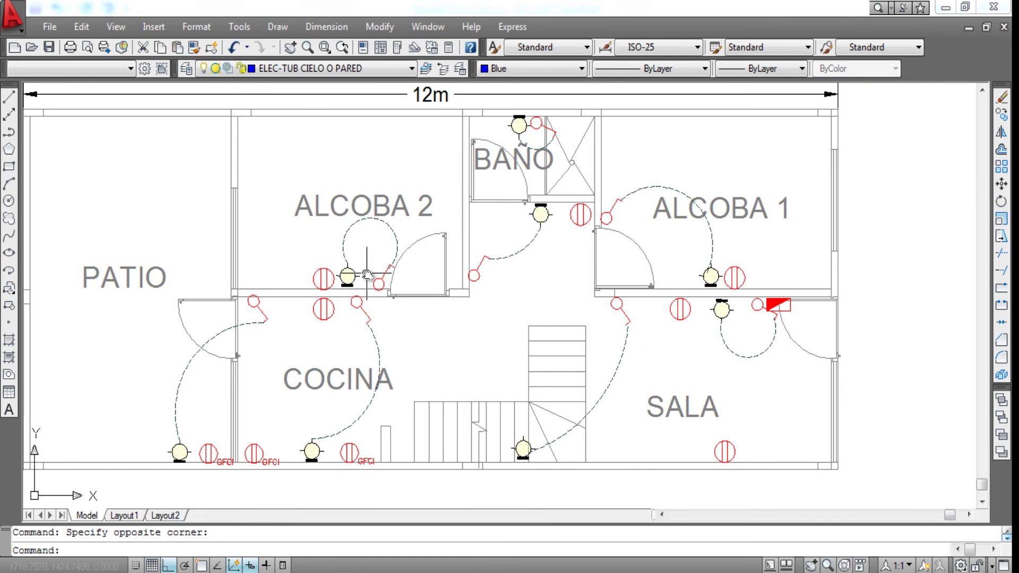
{"action": "middle_click_drag", "start_coordinate": [723, 300], "coordinate": [721, 311]}
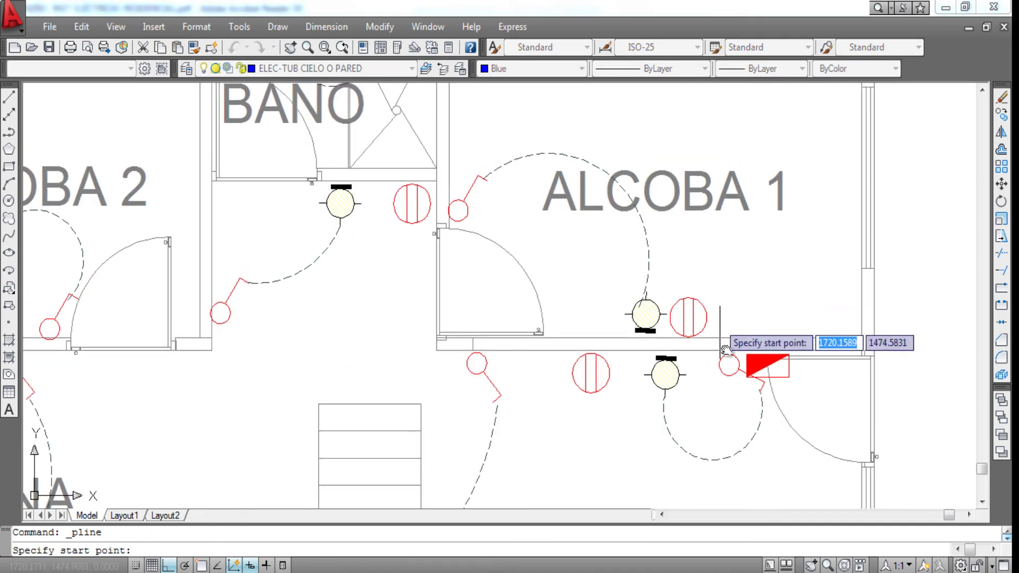
{"action": "left_click", "coordinate": [745, 373]}
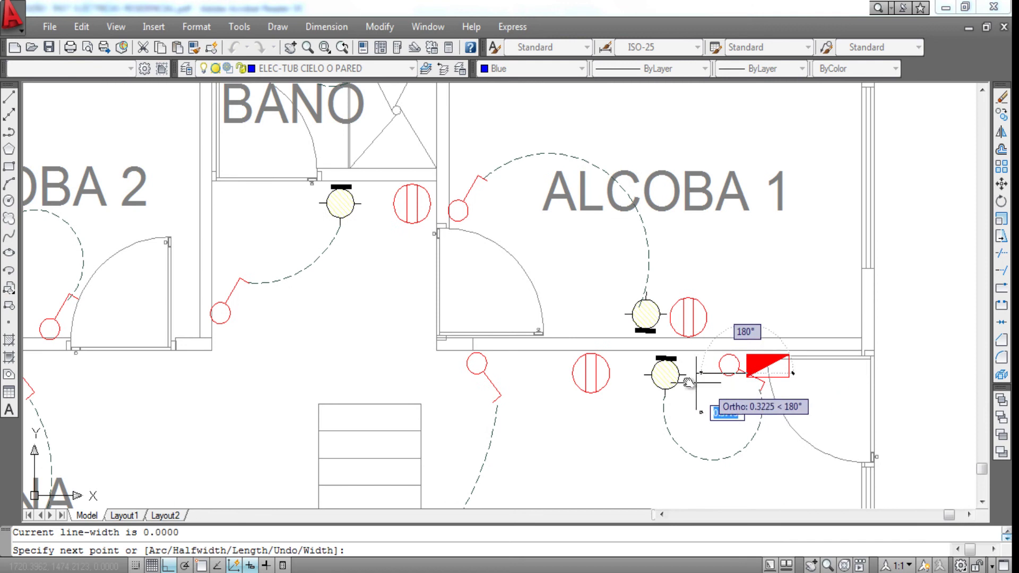
{"action": "left_click", "coordinate": [682, 409]}
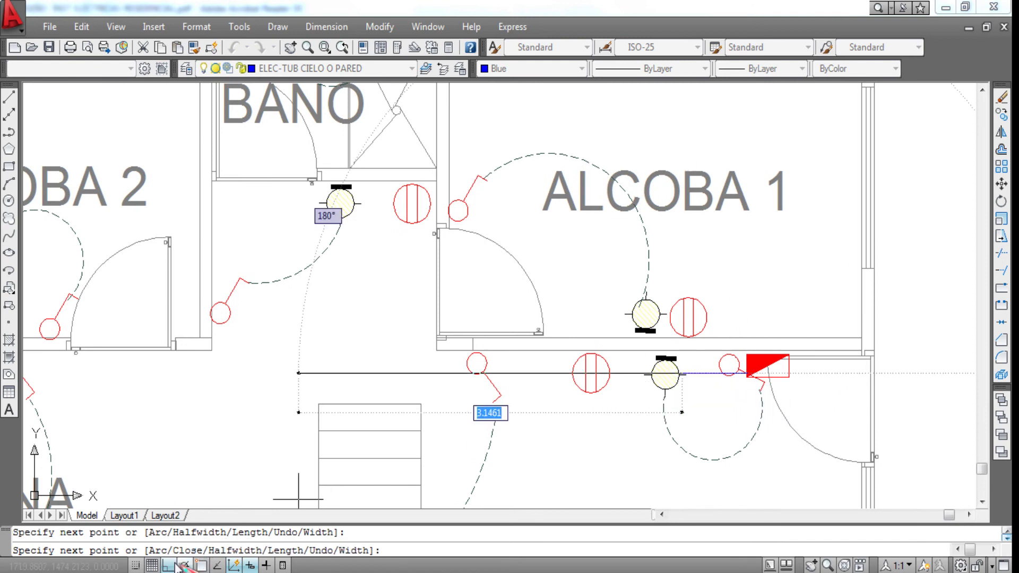
{"action": "key", "text": "F8"}
{"action": "left_click", "coordinate": [662, 306]}
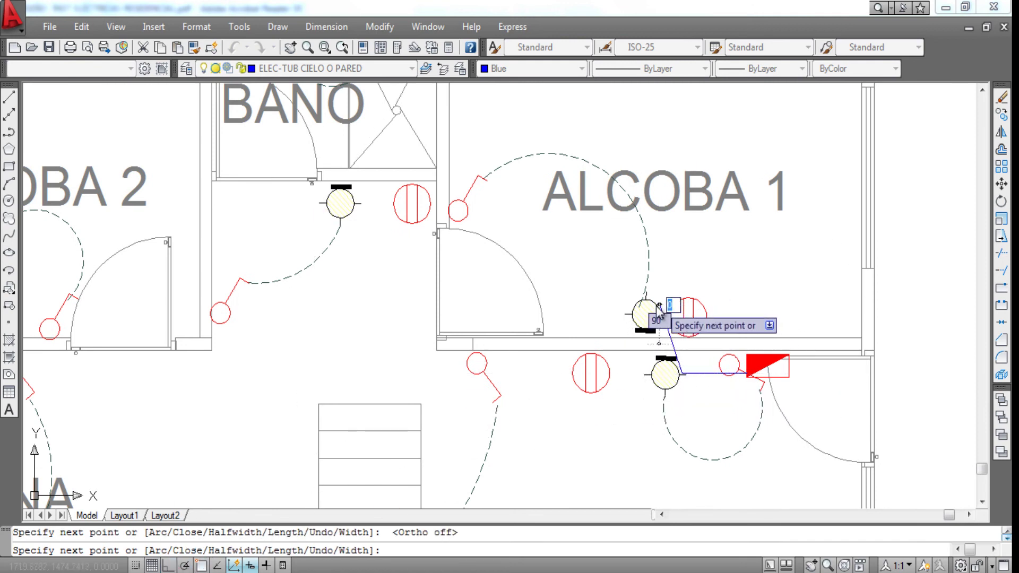
- Continue the conduit through the BAÑO, ALCOBA 2 and COCINA lamps, ending at the PATIO lamp
{"action": "middle_click_drag", "start_coordinate": [485, 261], "coordinate": [554, 319]}
{"action": "left_click", "coordinate": [413, 269]}
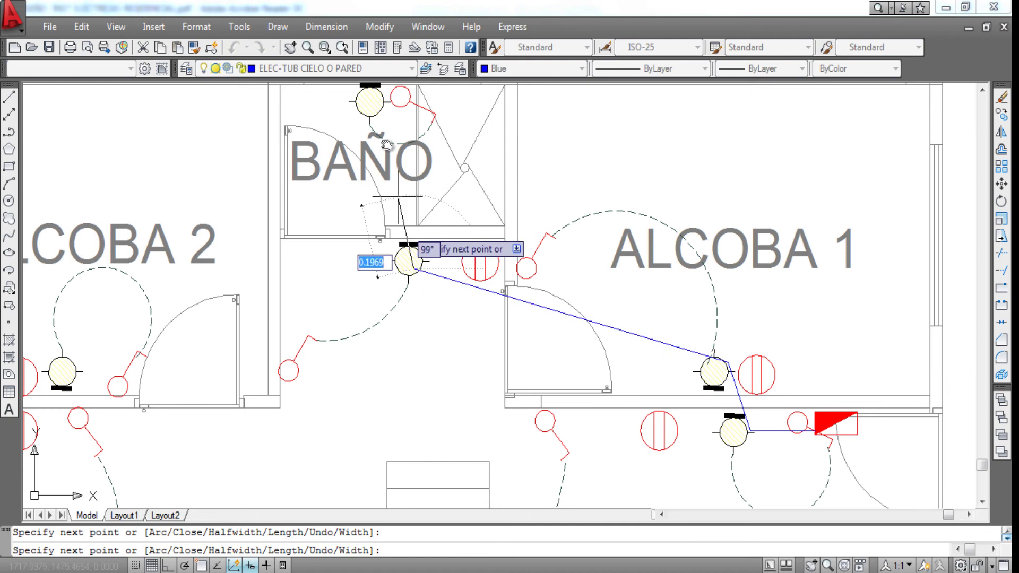
{"action": "left_click", "coordinate": [370, 104]}
{"action": "scroll", "coordinate": [370, 104], "scroll_direction": "down", "scroll_amount": 2}
{"action": "middle_click_drag", "start_coordinate": [406, 216], "coordinate": [556, 170]}
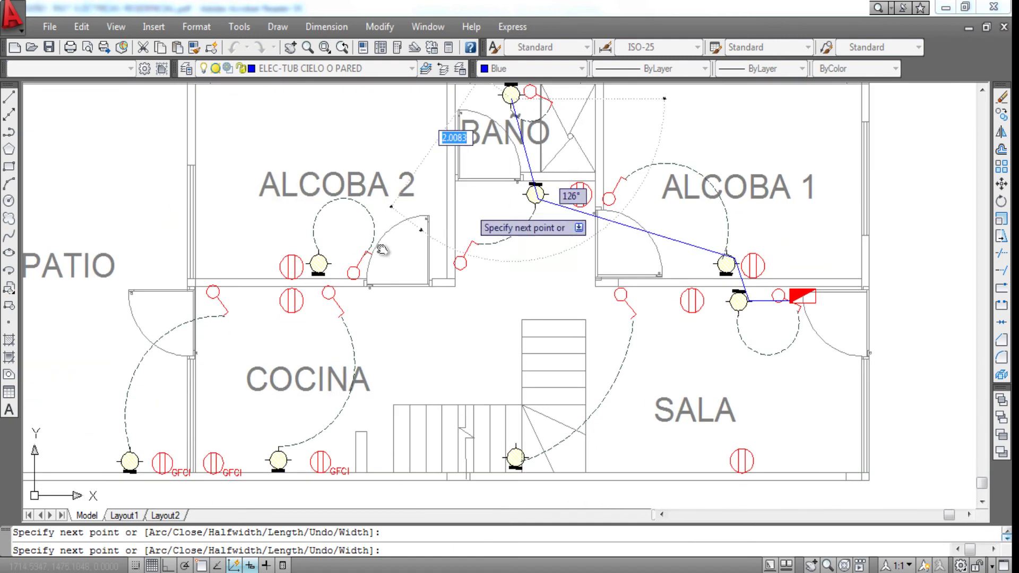
{"action": "left_click", "coordinate": [318, 262]}
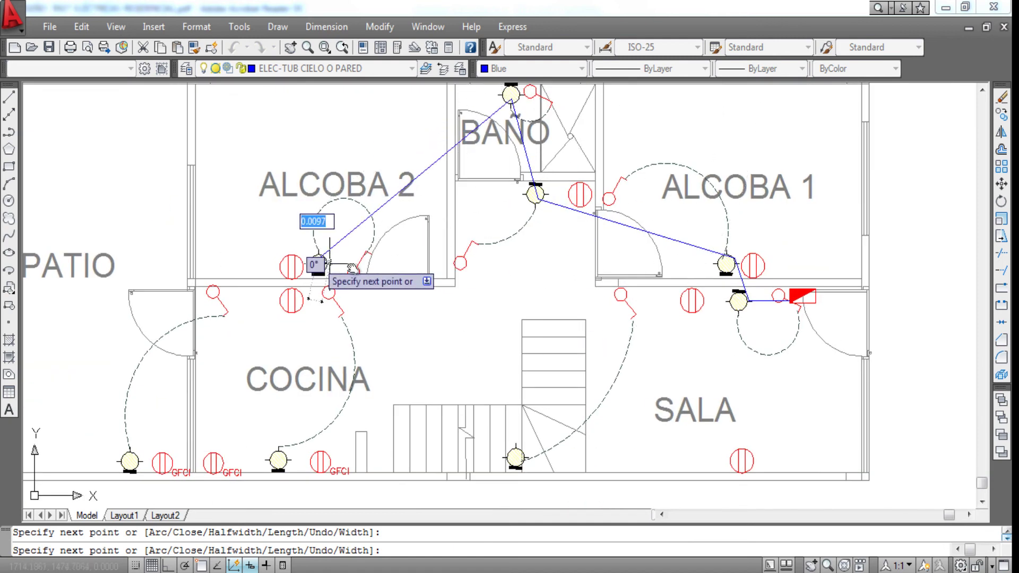
{"action": "left_click", "coordinate": [277, 455]}
{"action": "left_click", "coordinate": [162, 425]}
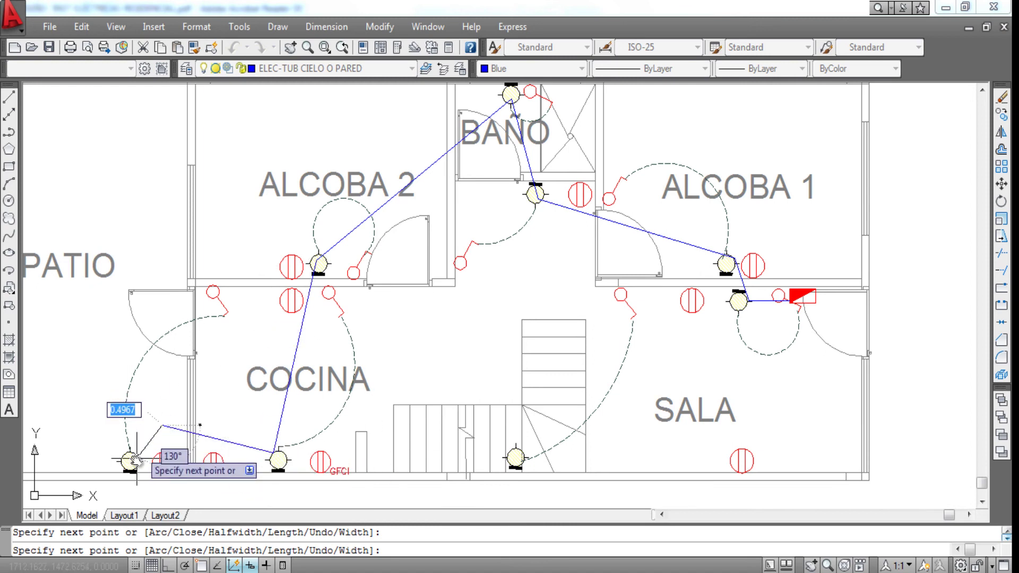
{"action": "left_click", "coordinate": [130, 461]}
{"action": "key", "text": "Escape"}
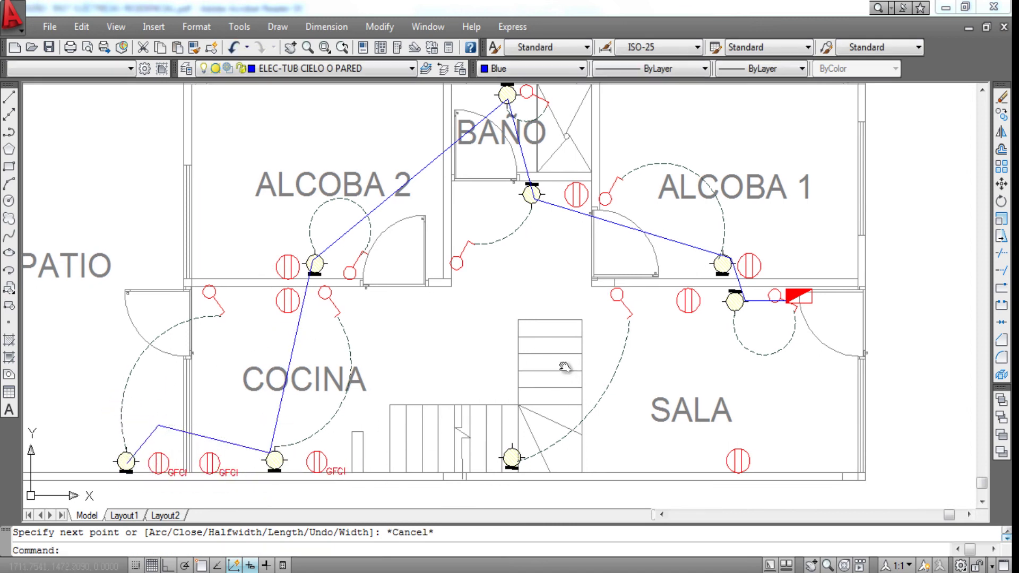
- Draw a second conduit from the COCINA lamp past the stairs to the stair lamp
{"action": "middle_click_drag", "start_coordinate": [570, 368], "coordinate": [566, 386]}
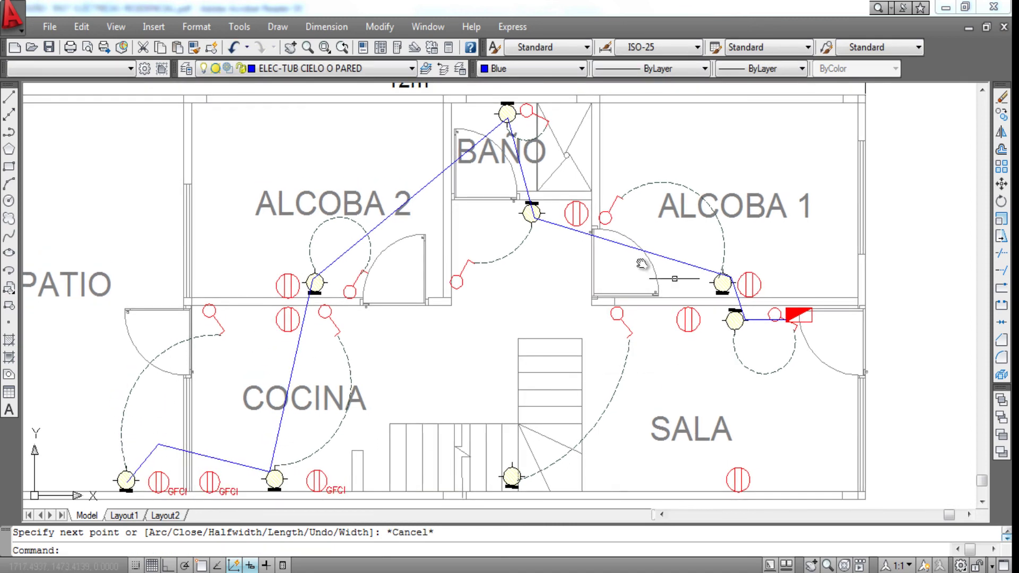
{"action": "left_click", "coordinate": [14, 187]}
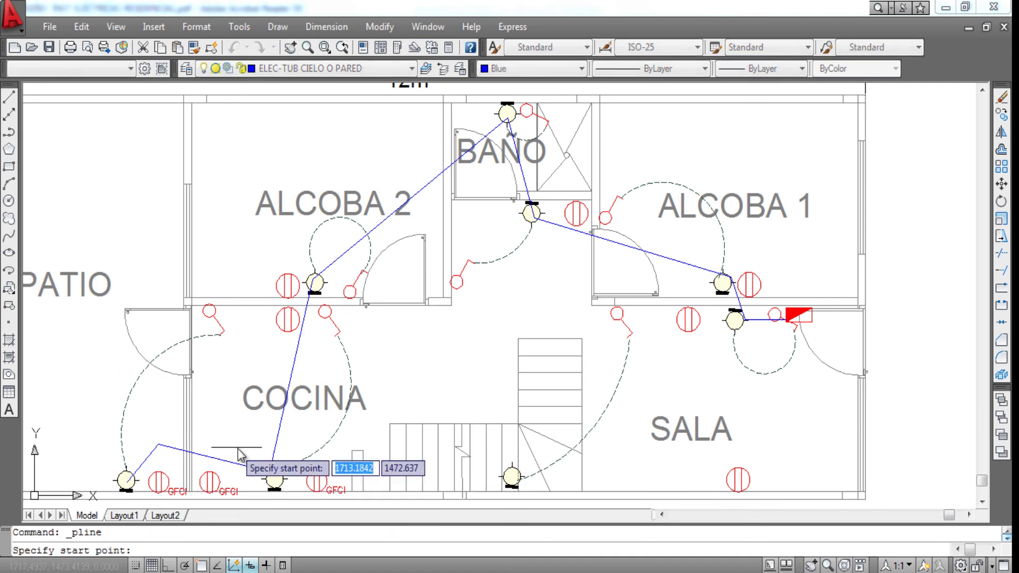
{"action": "left_click", "coordinate": [274, 470]}
{"action": "left_click", "coordinate": [394, 425]}
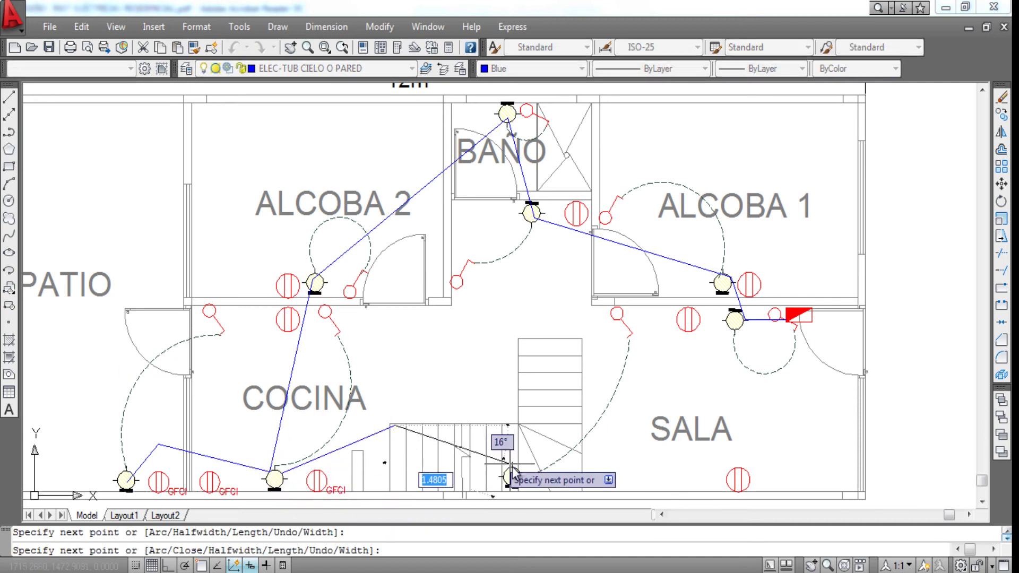
{"action": "left_click", "coordinate": [512, 469]}
{"action": "key", "text": "Escape"}
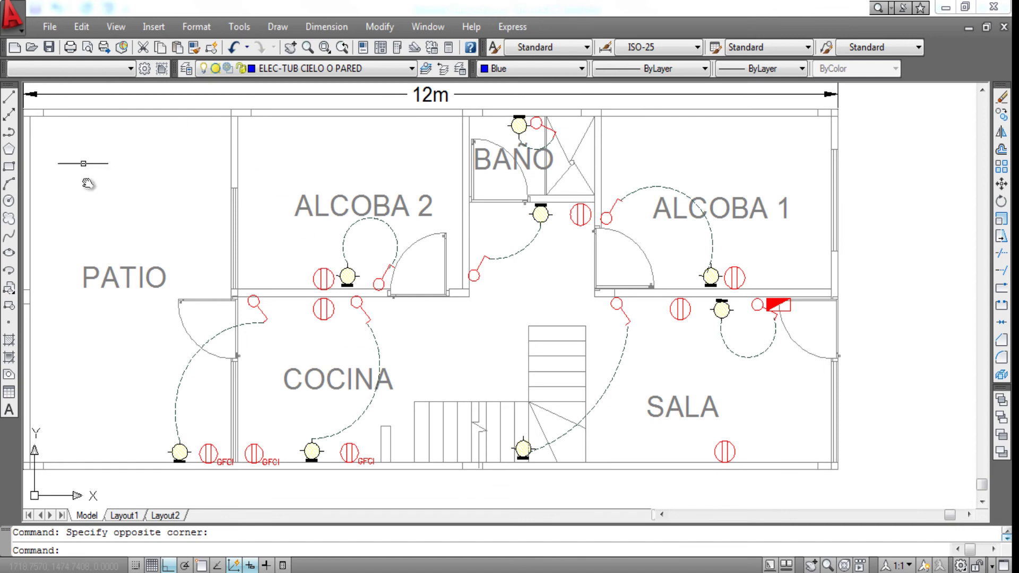
- Draw a rectangle framing the kitchen and living area, from beside PATIO to the lower right
{"action": "left_click", "coordinate": [8, 166]}
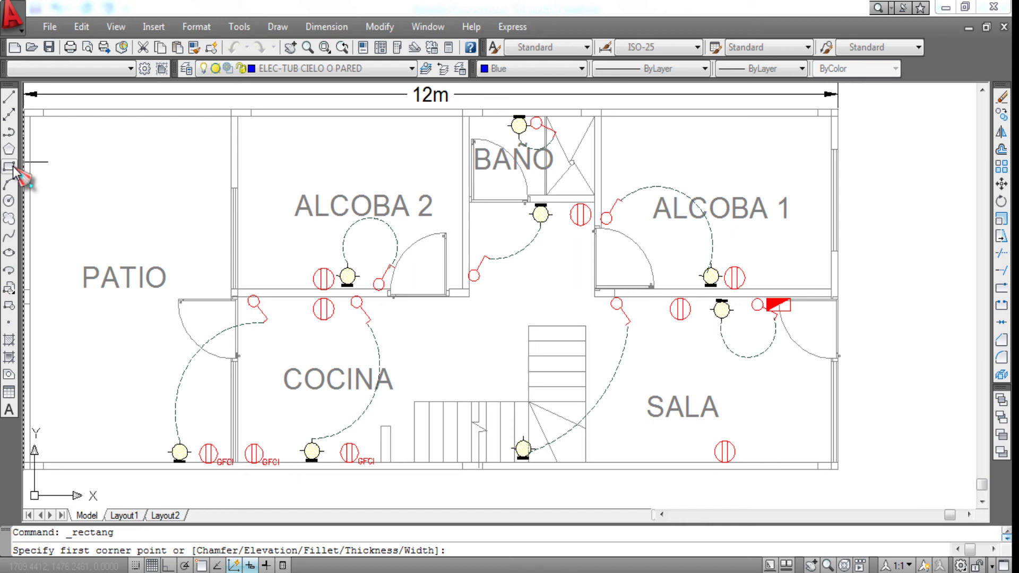
{"action": "left_click", "coordinate": [151, 291]}
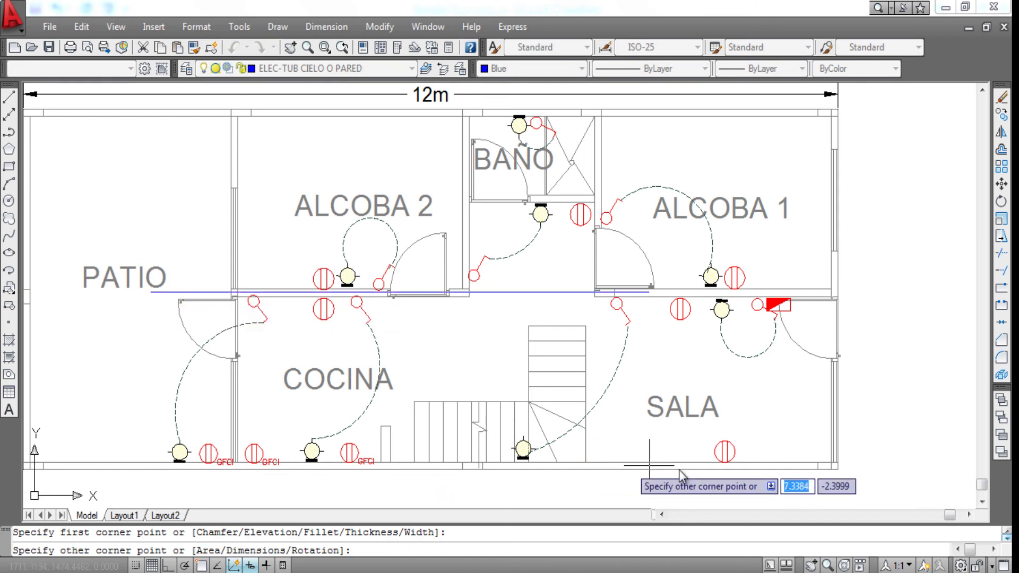
{"action": "left_click", "coordinate": [751, 483]}
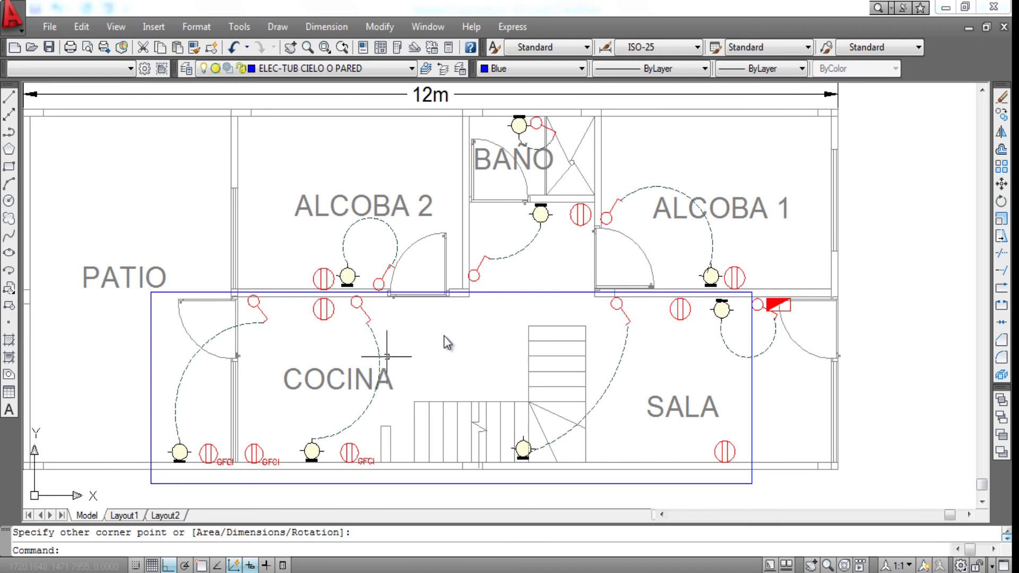
{"action": "middle_click_drag", "start_coordinate": [469, 328], "coordinate": [453, 356]}
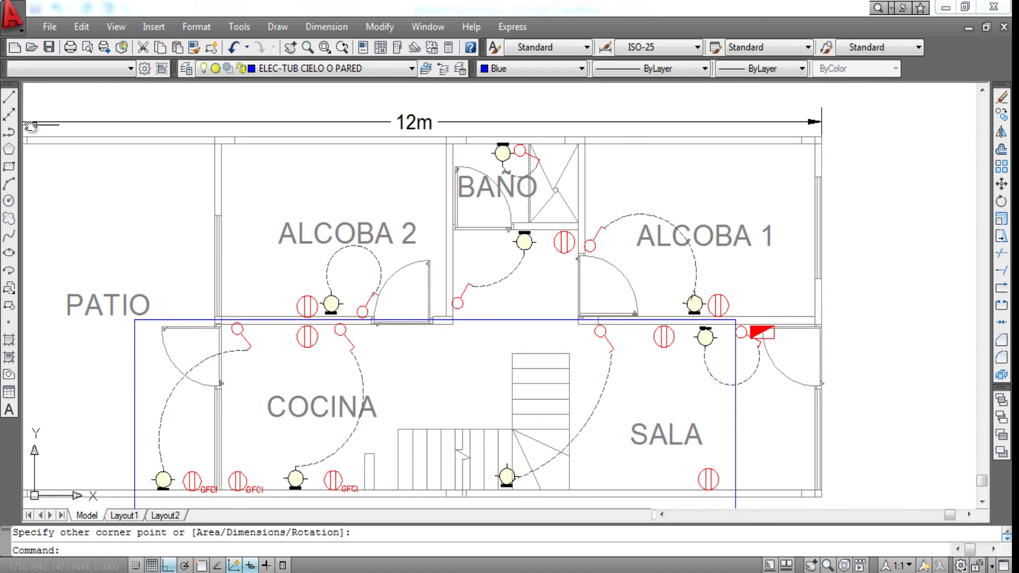
- Draw a second rectangle around ALCOBA 2, BAÑO and ALCOBA 1
{"action": "left_click", "coordinate": [9, 166]}
{"action": "left_click", "coordinate": [233, 108]}
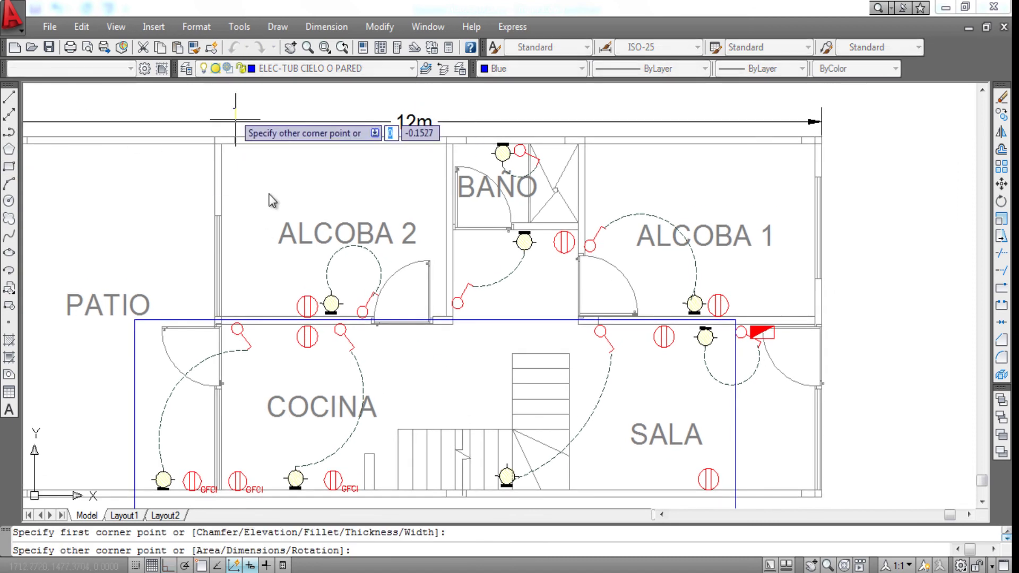
{"action": "left_click", "coordinate": [748, 317]}
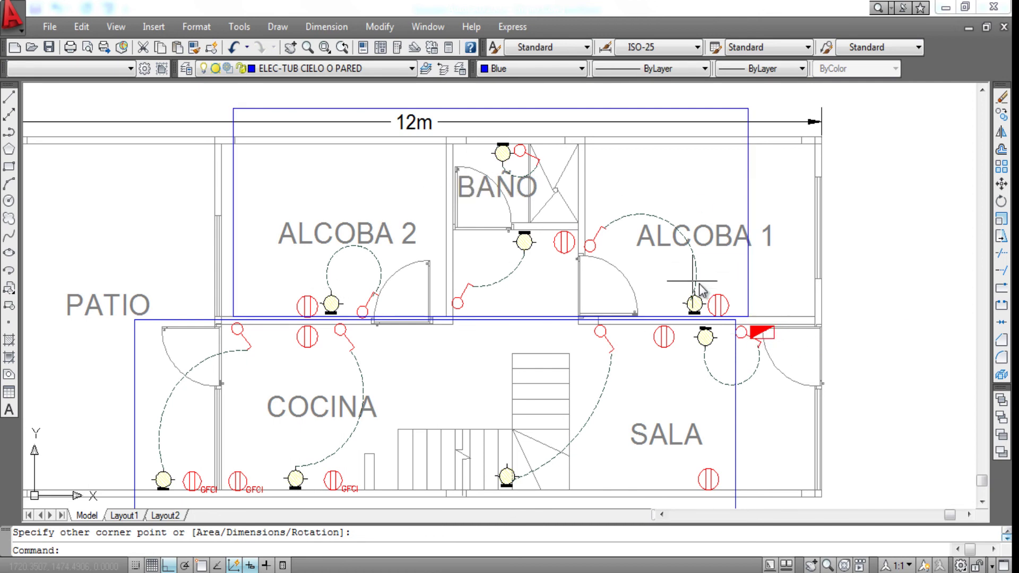
{"action": "middle_click_drag", "start_coordinate": [250, 432], "coordinate": [243, 335]}
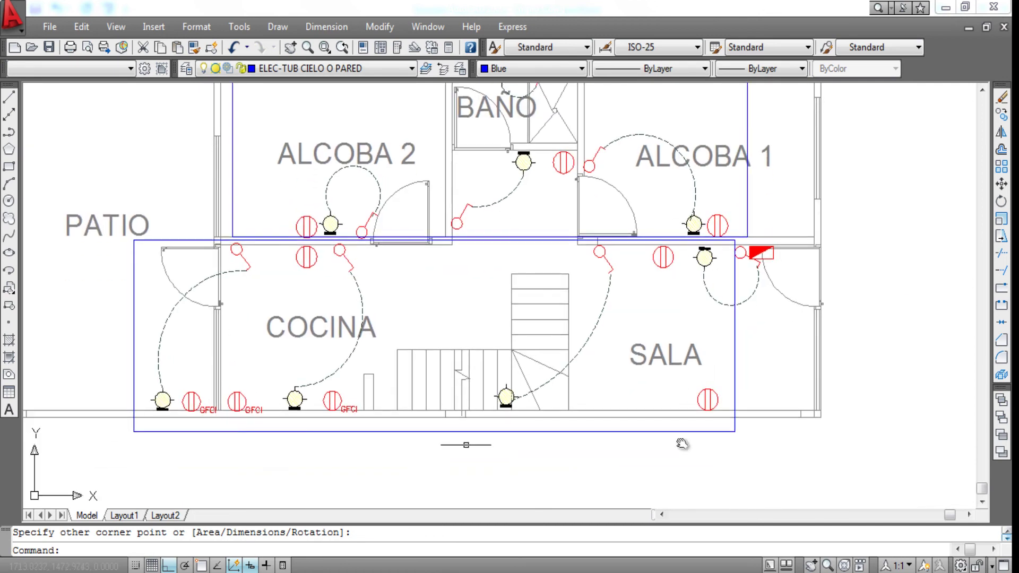
{"action": "middle_click_drag", "start_coordinate": [536, 359], "coordinate": [536, 393]}
{"action": "scroll", "coordinate": [424, 268], "scroll_direction": "down", "scroll_amount": 1}
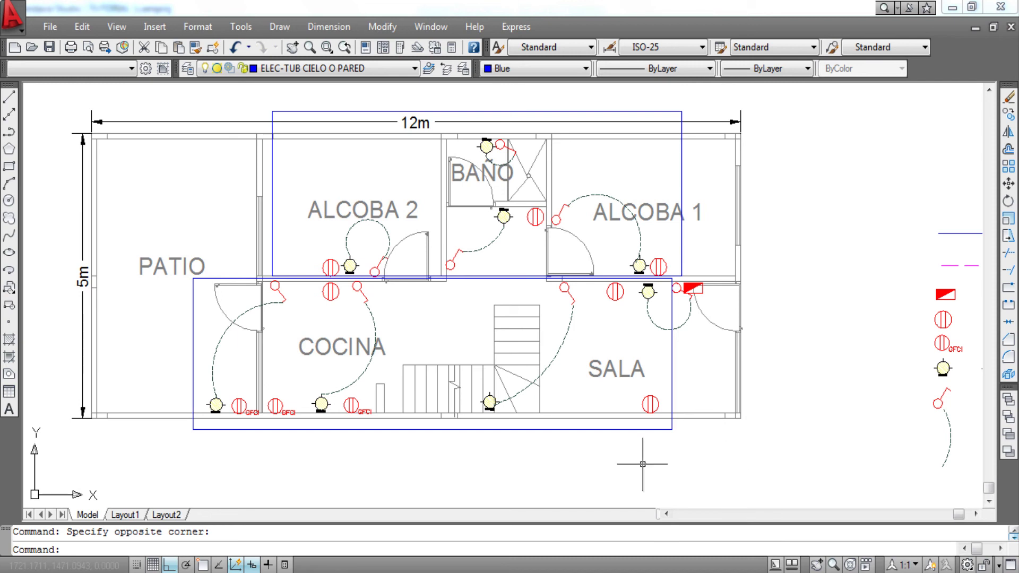
- Pan and zoom around SALA, confirming ELEC-TUB CIELO O PARED remains the current layer
{"action": "middle_click_drag", "start_coordinate": [643, 463], "coordinate": [599, 486]}
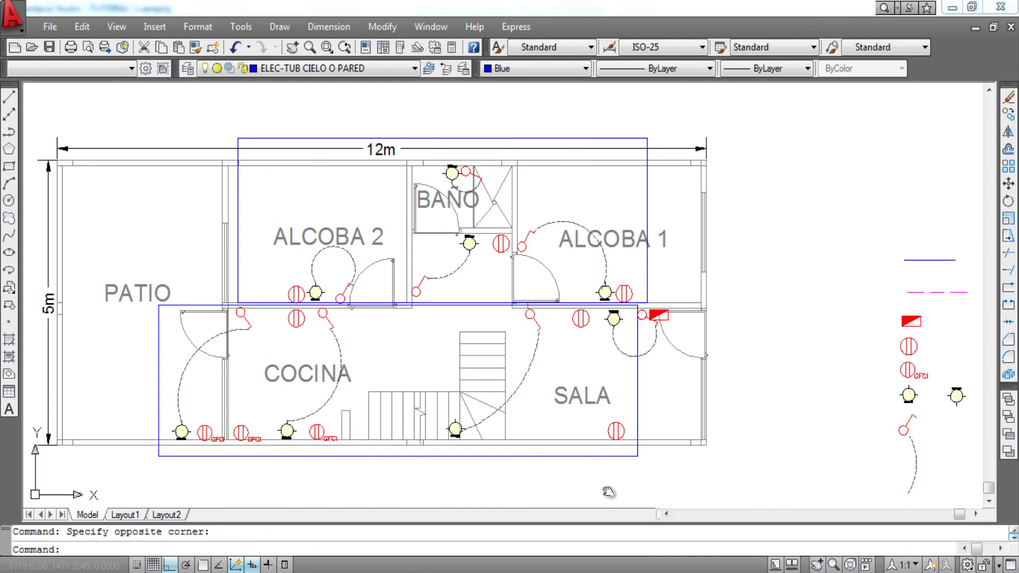
{"action": "left_click", "coordinate": [386, 74]}
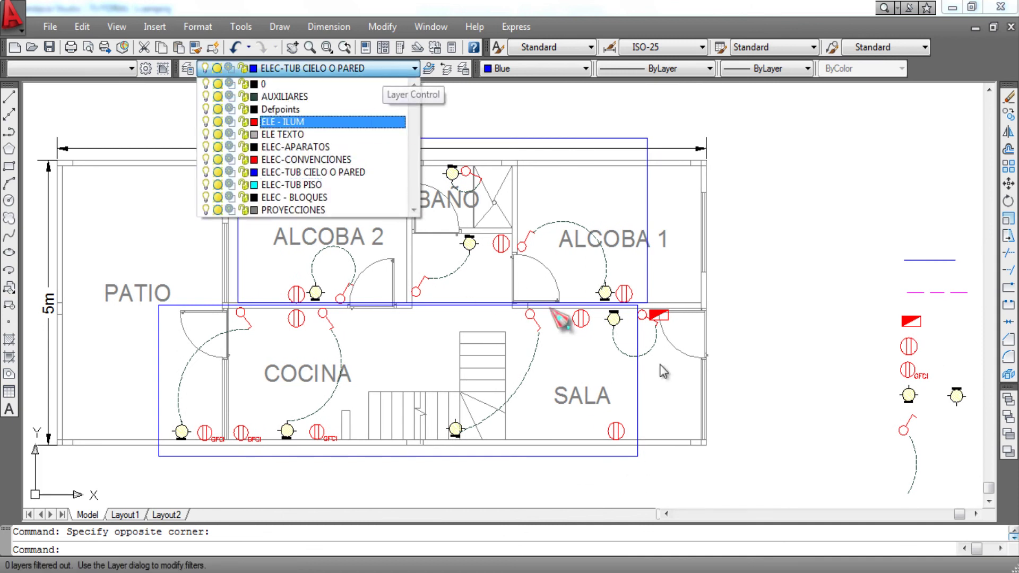
{"action": "scroll", "coordinate": [660, 330], "scroll_direction": "up", "scroll_amount": 3}
{"action": "scroll", "coordinate": [657, 308], "scroll_direction": "up", "scroll_amount": 1}
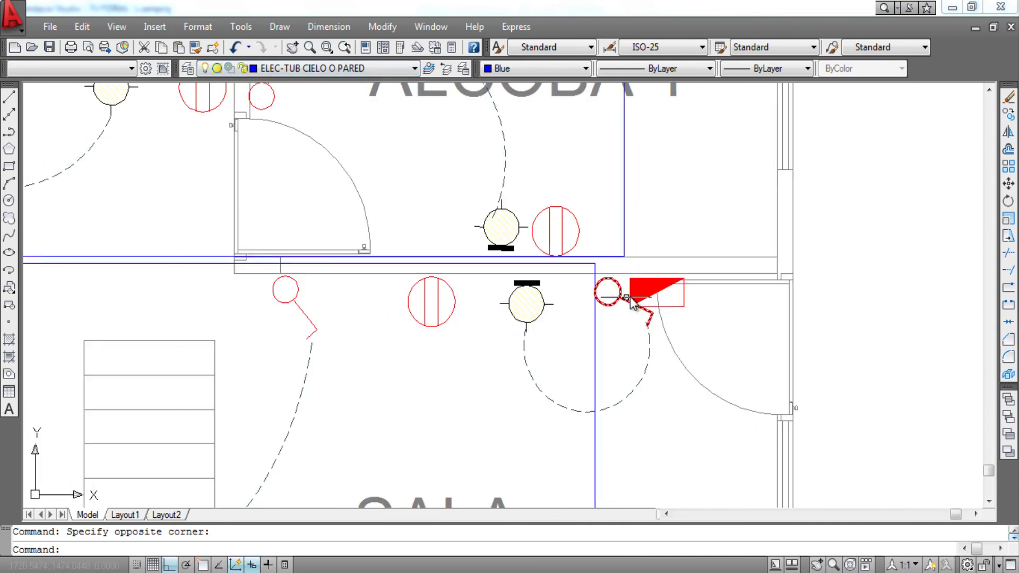
{"action": "scroll", "coordinate": [639, 298], "scroll_direction": "down", "scroll_amount": 4}
{"action": "scroll", "coordinate": [640, 300], "scroll_direction": "down", "scroll_amount": 3}
{"action": "scroll", "coordinate": [643, 302], "scroll_direction": "up", "scroll_amount": 3}
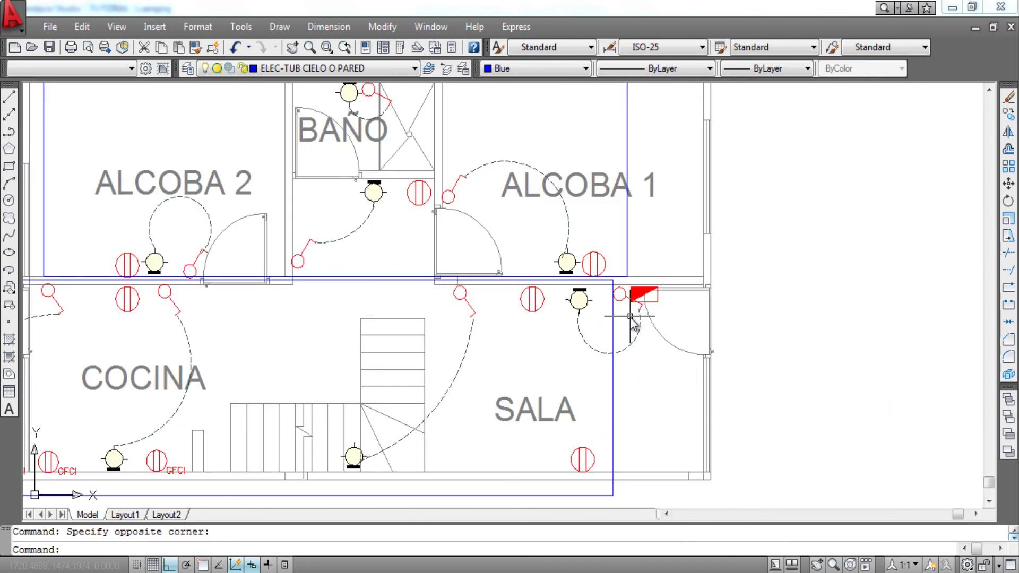
{"action": "scroll", "coordinate": [634, 318], "scroll_direction": "down", "scroll_amount": 2}
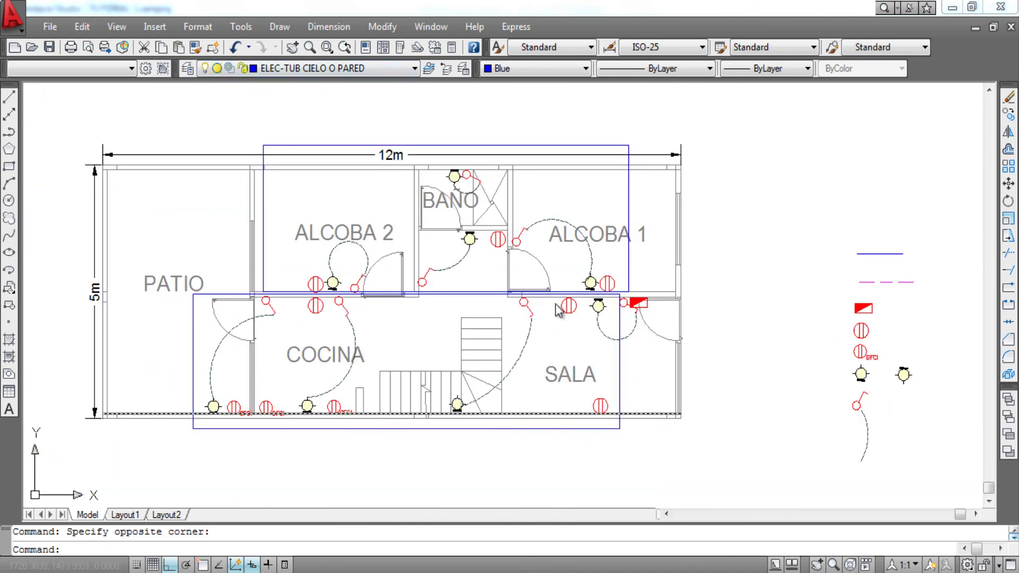
{"action": "scroll", "coordinate": [610, 327], "scroll_direction": "up", "scroll_amount": 2}
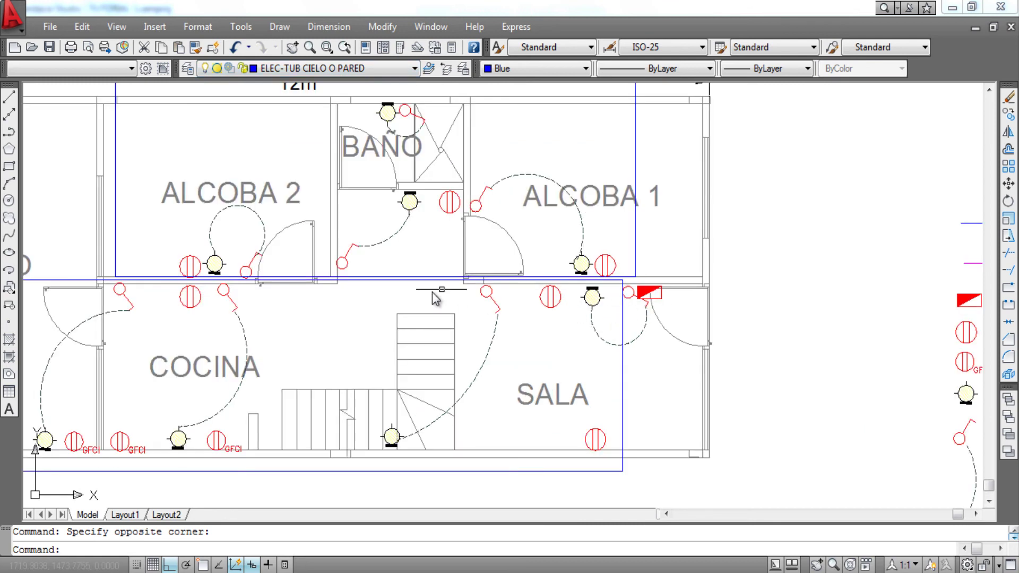
- Draw a short conduit stub beside the red panel
{"action": "left_click", "coordinate": [9, 131]}
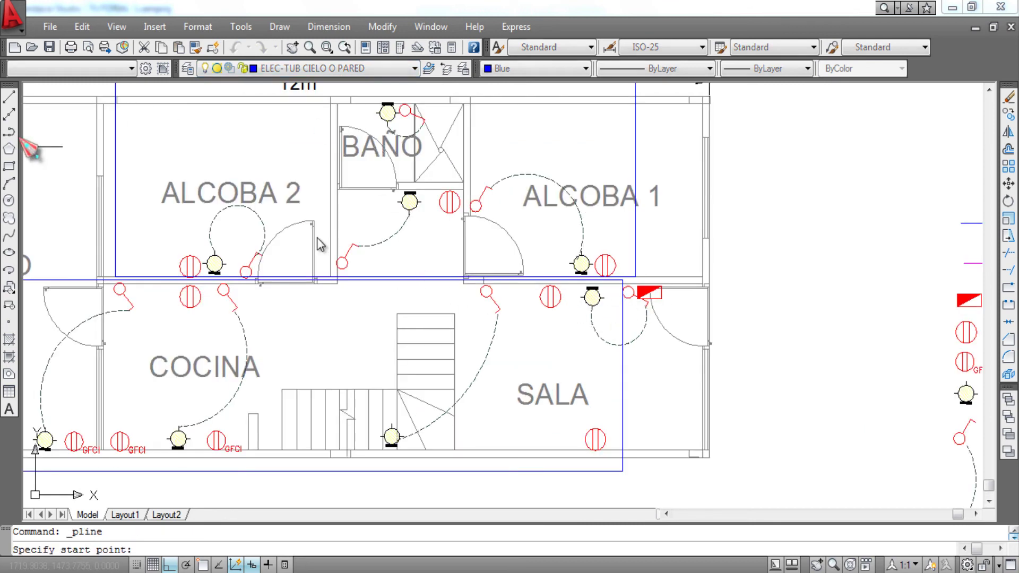
{"action": "scroll", "coordinate": [631, 308], "scroll_direction": "up", "scroll_amount": 3}
{"action": "scroll", "coordinate": [631, 308], "scroll_direction": "up", "scroll_amount": 3}
{"action": "left_click", "coordinate": [615, 288]}
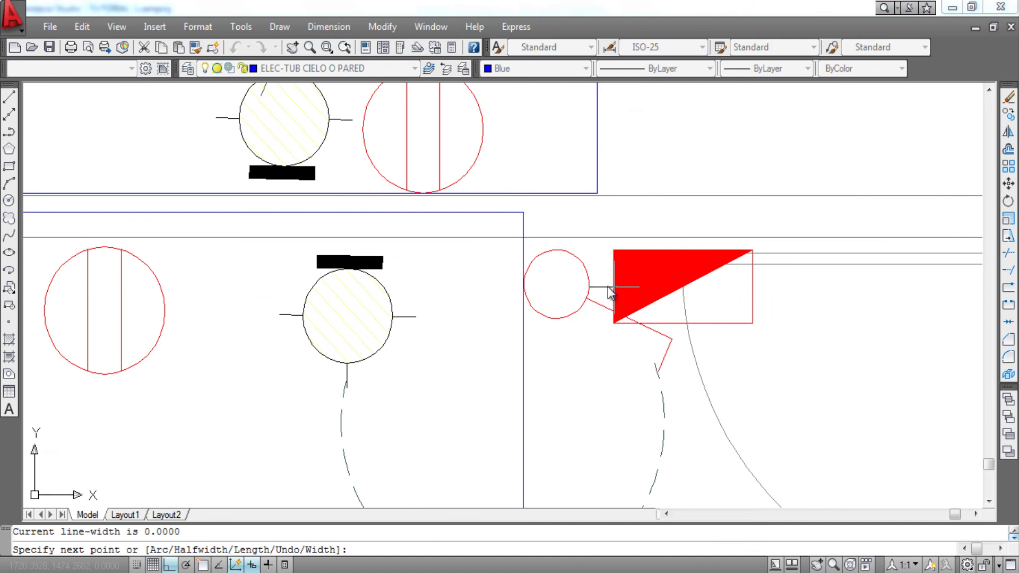
{"action": "left_click", "coordinate": [590, 287]}
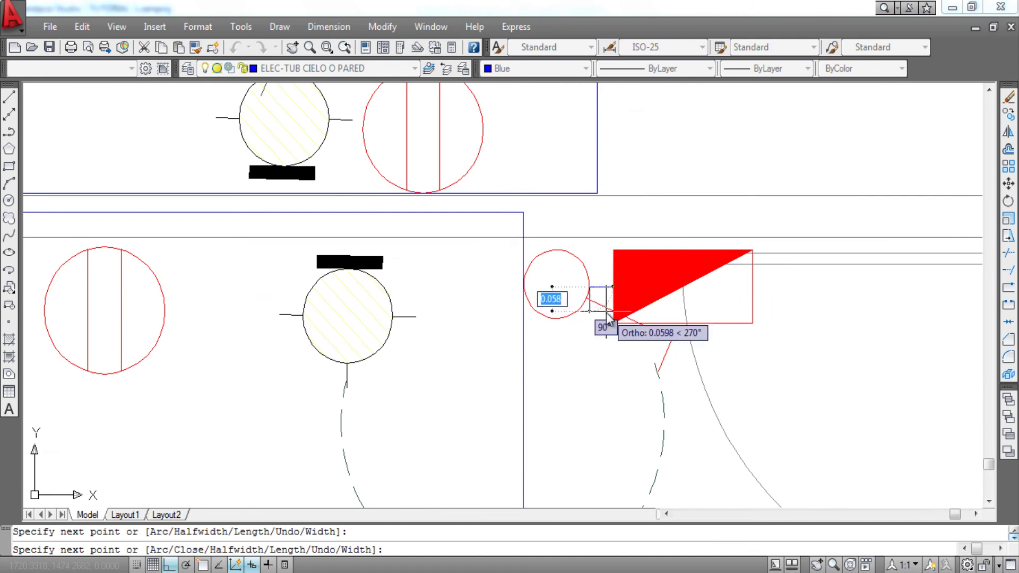
{"action": "key", "text": "Return"}
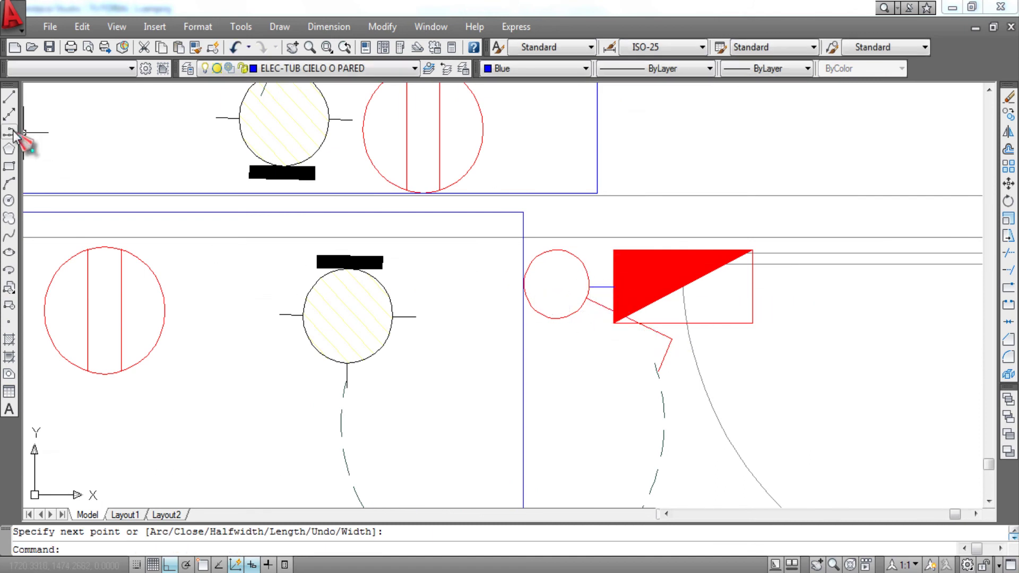
- Draw a conduit segment running left from the red circle's left edge
{"action": "left_click", "coordinate": [9, 131]}
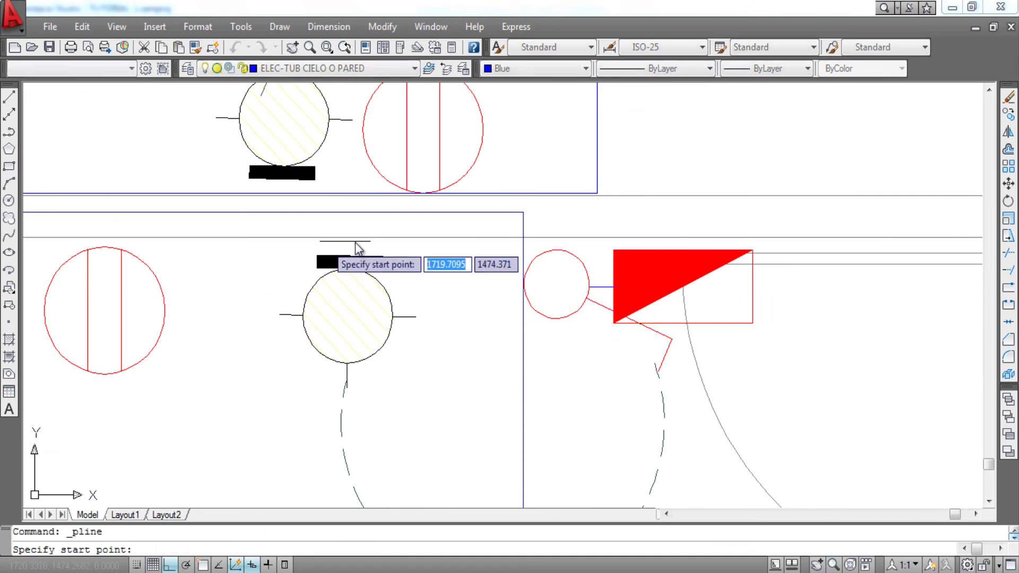
{"action": "left_click", "coordinate": [523, 279]}
{"action": "left_click", "coordinate": [377, 283]}
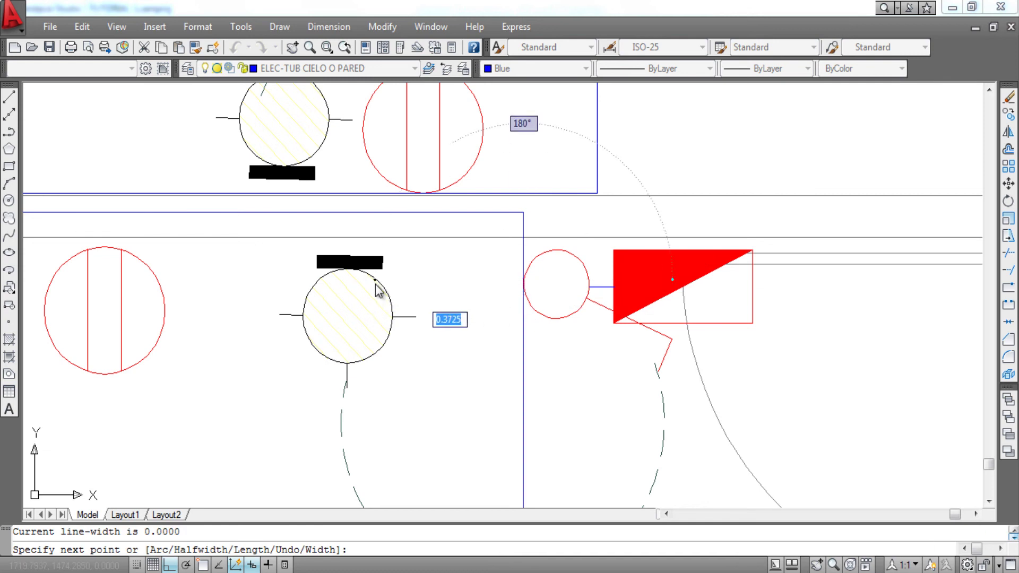
{"action": "key", "text": "Escape"}
{"action": "scroll", "coordinate": [425, 264], "scroll_direction": "down", "scroll_amount": 5}
{"action": "middle_click_drag", "start_coordinate": [428, 268], "coordinate": [507, 264]}
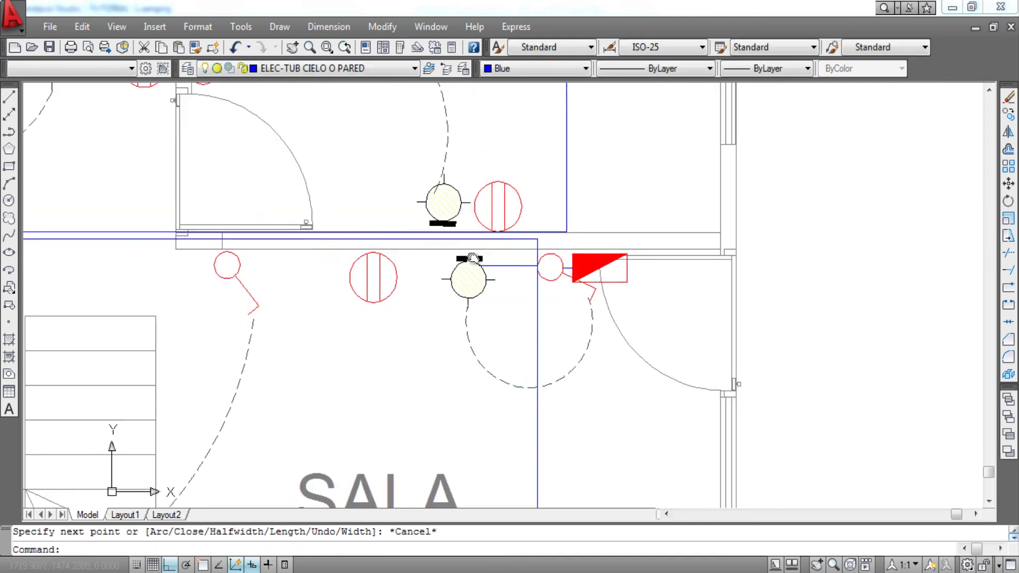
- Draw blue conduits from the SALA ceiling light to the outlet, then outlet to the doorway switch
{"action": "left_click", "coordinate": [11, 133]}
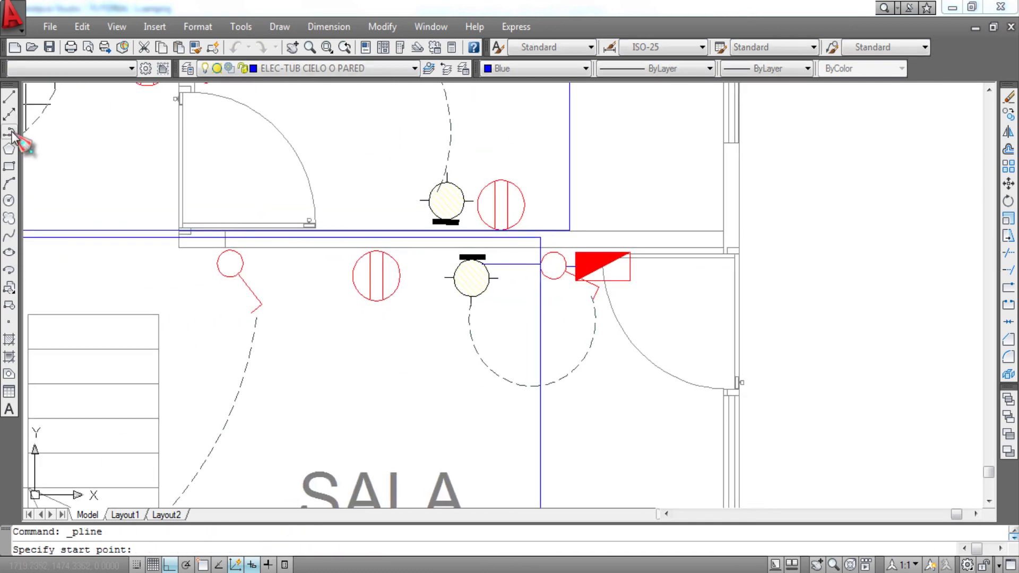
{"action": "left_click", "coordinate": [457, 268]}
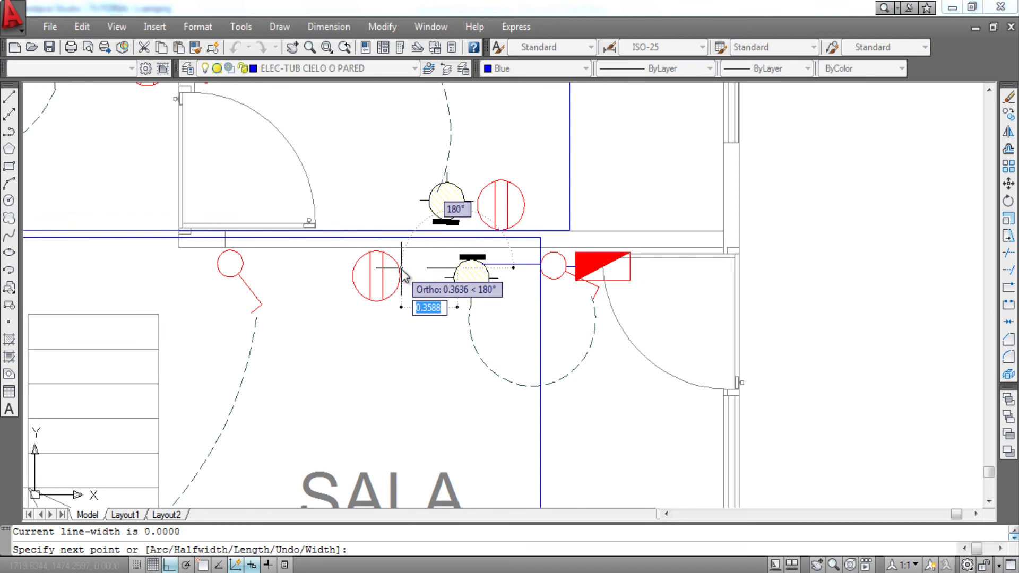
{"action": "left_click", "coordinate": [400, 267]}
{"action": "key", "text": "Escape"}
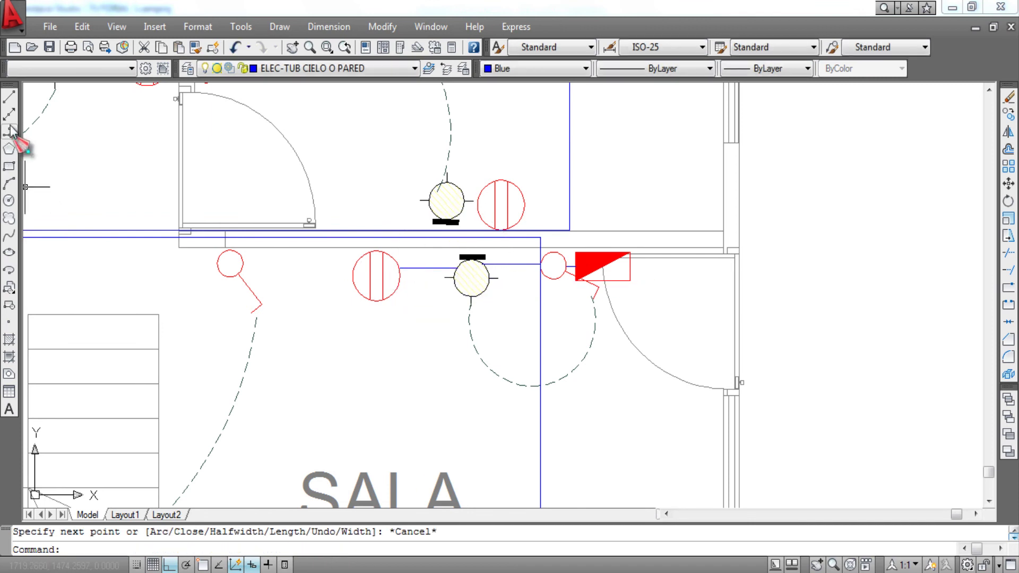
{"action": "left_click", "coordinate": [10, 131]}
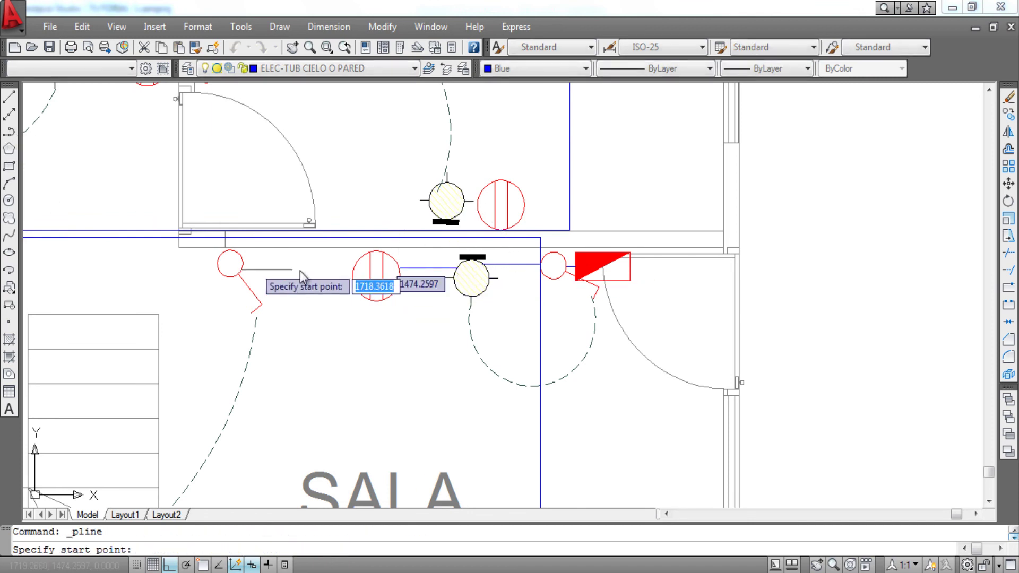
{"action": "left_click", "coordinate": [353, 269]}
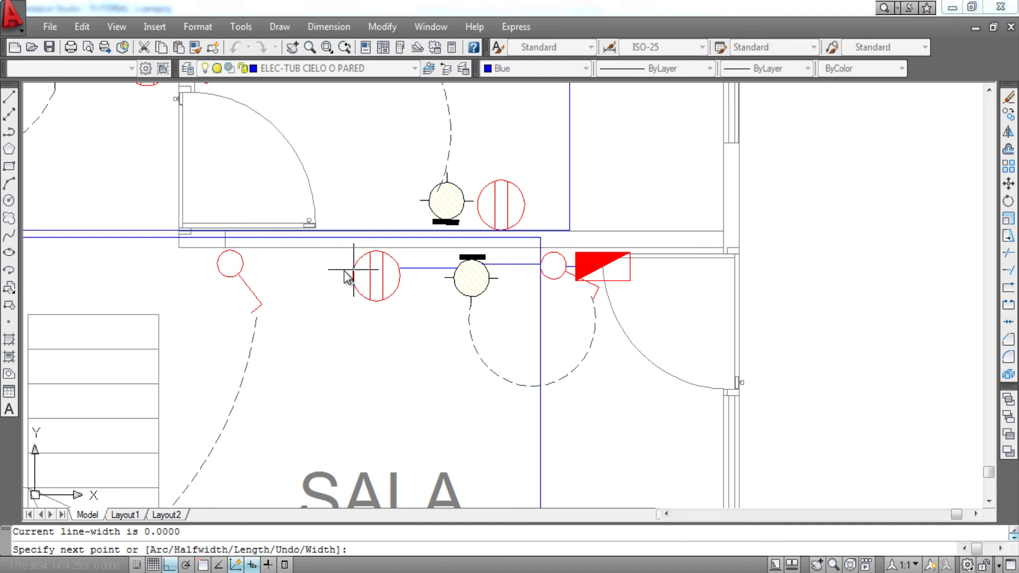
{"action": "left_click", "coordinate": [242, 272]}
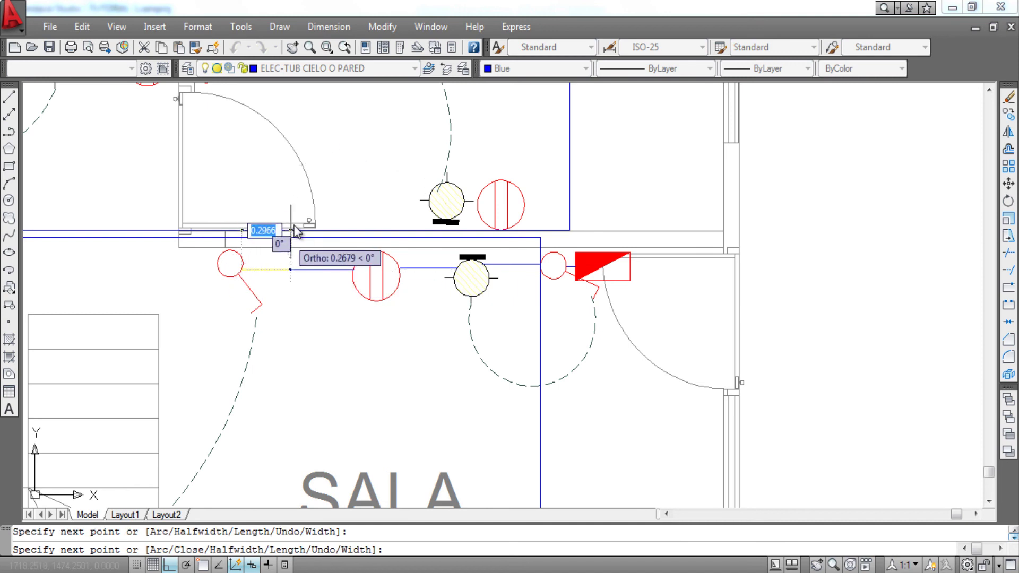
{"action": "key", "text": "Escape"}
{"action": "scroll", "coordinate": [286, 260], "scroll_direction": "down", "scroll_amount": 2}
{"action": "middle_click_drag", "start_coordinate": [324, 295], "coordinate": [300, 224]}
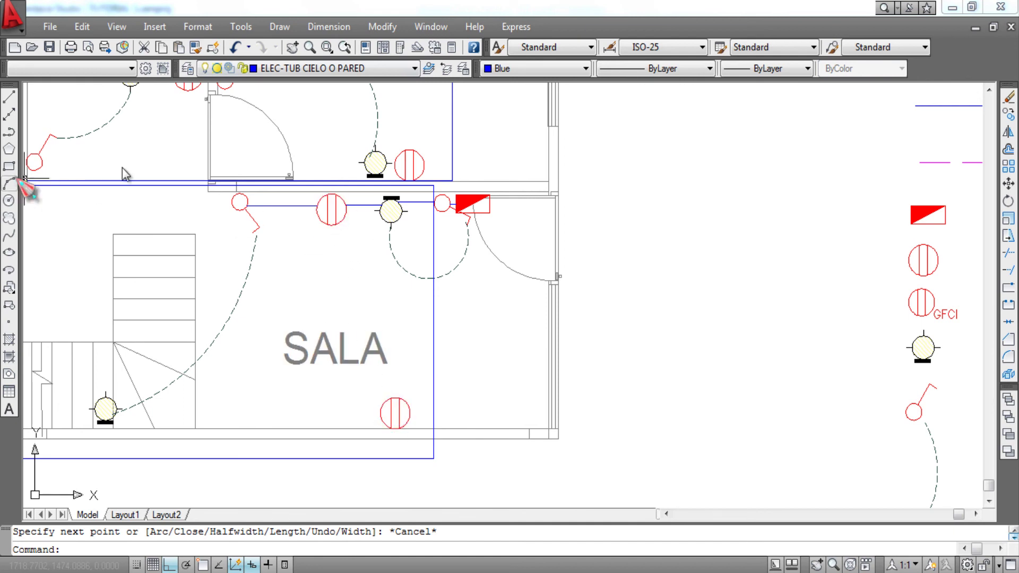
- On layer ELEC-TUB PISO, draw a polyline from the upper SALA outlet down to the lower outlet
{"action": "left_click", "coordinate": [306, 70]}
{"action": "left_click", "coordinate": [302, 185]}
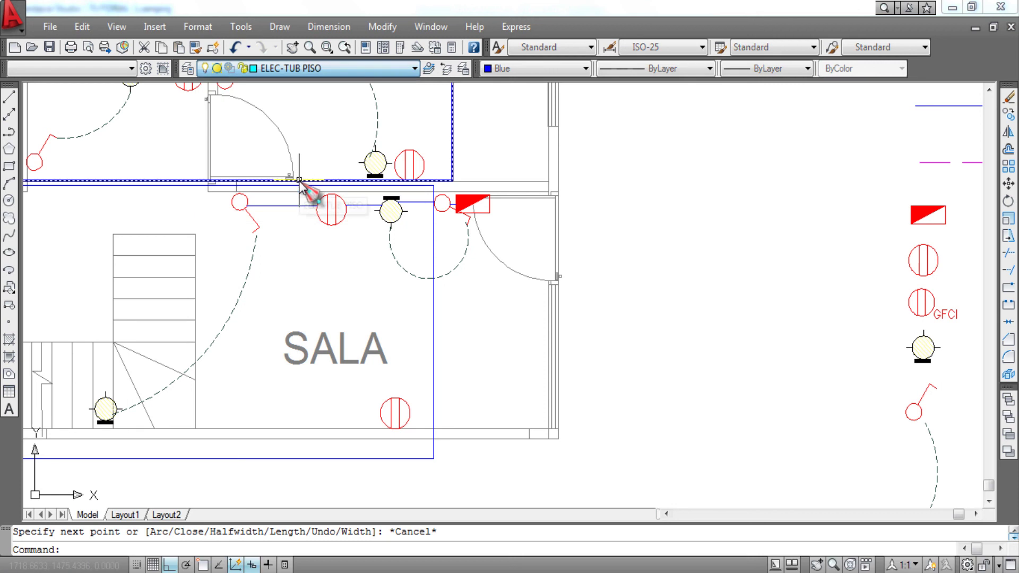
{"action": "left_click", "coordinate": [9, 132]}
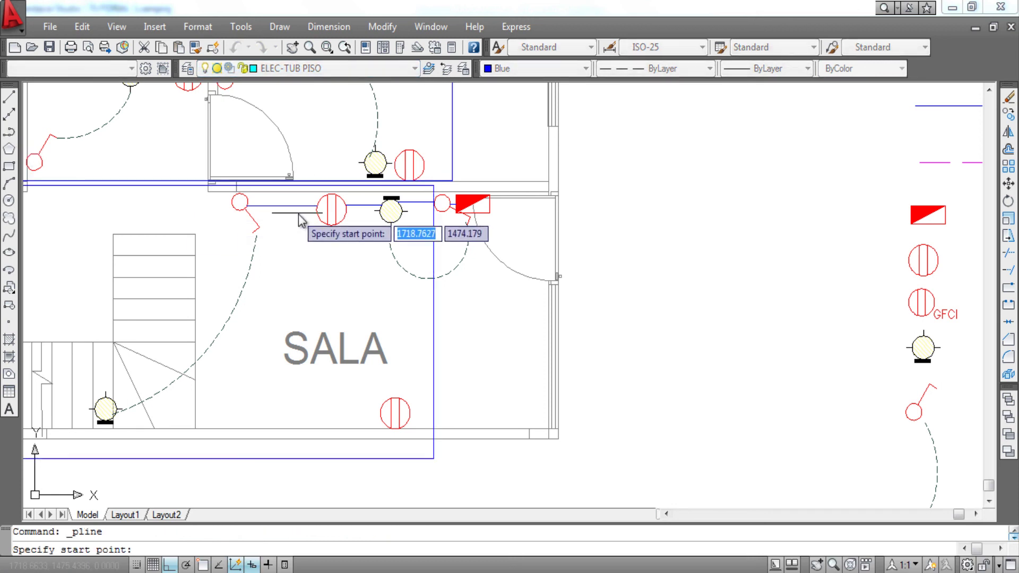
{"action": "left_click", "coordinate": [335, 224]}
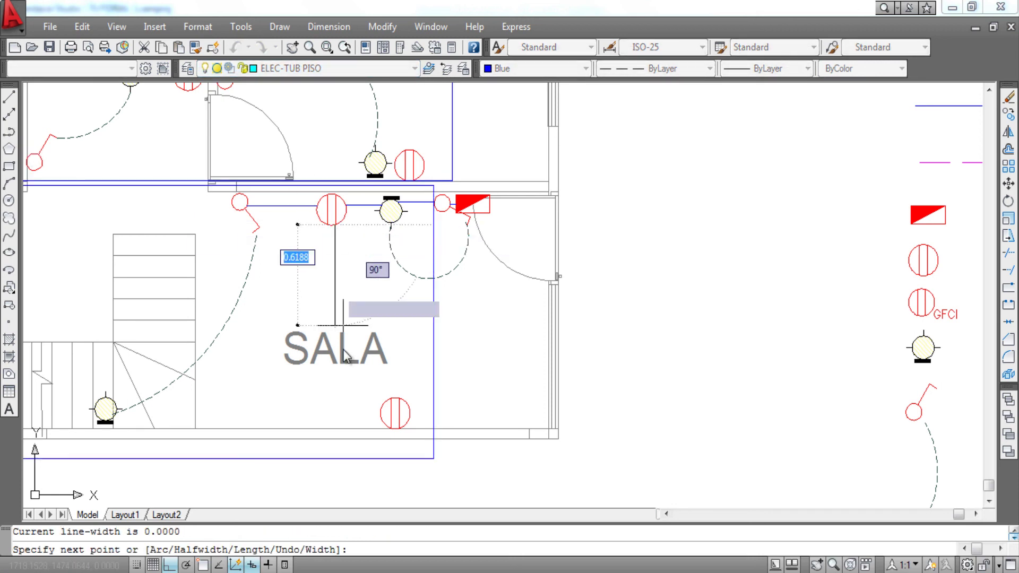
{"action": "left_click", "coordinate": [337, 390]}
{"action": "left_click", "coordinate": [395, 390]}
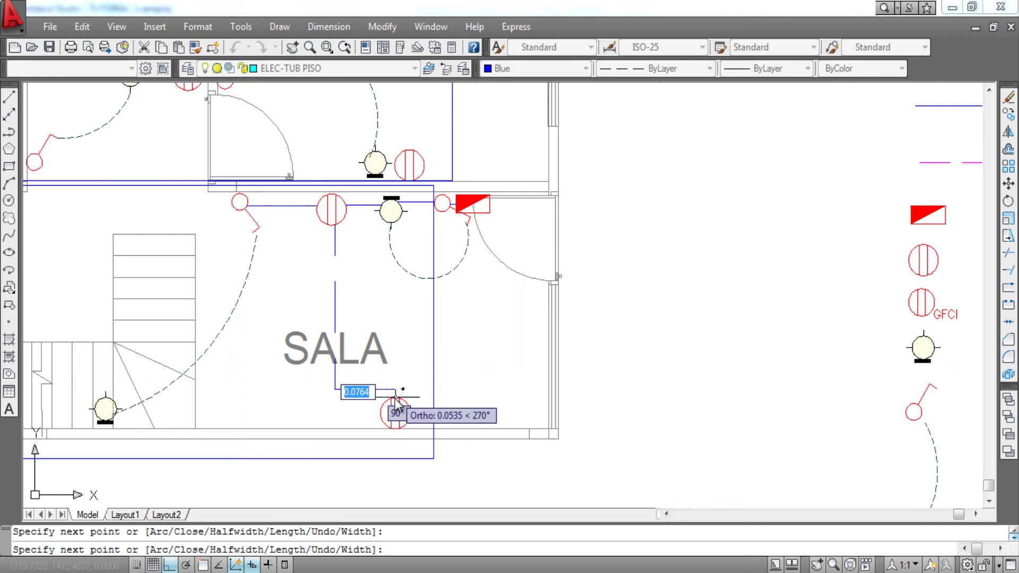
{"action": "left_click", "coordinate": [395, 397]}
{"action": "key", "text": "Escape"}
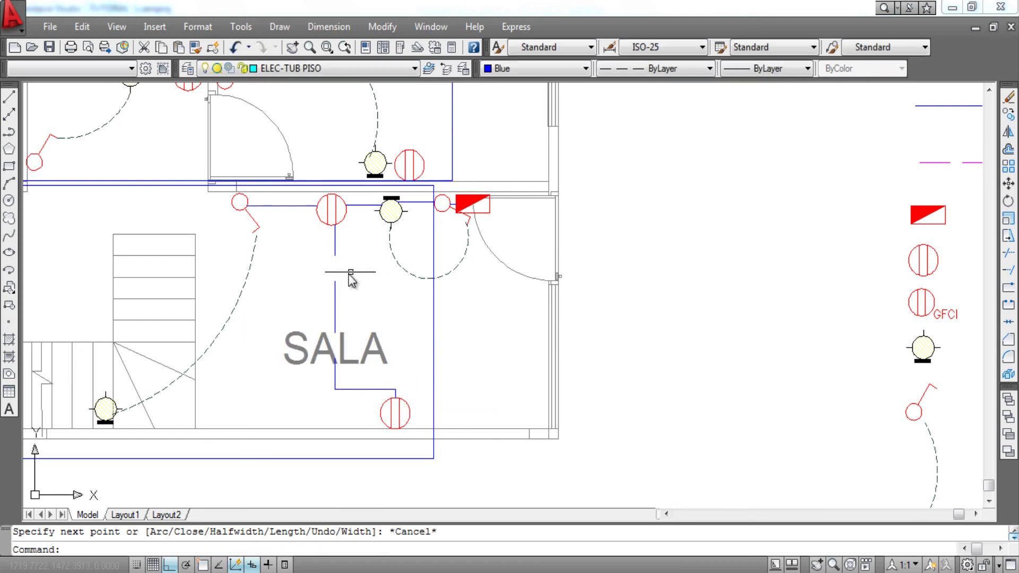
- Set the drawing colour to Magenta and recolour the new floor conduit magenta
{"action": "left_click", "coordinate": [522, 70]}
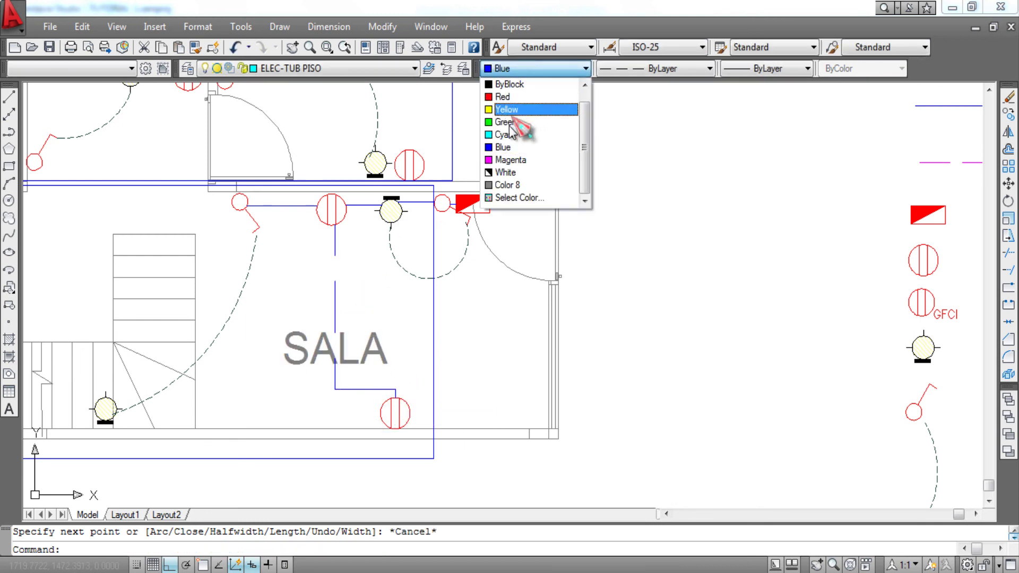
{"action": "left_click", "coordinate": [518, 168]}
{"action": "left_click", "coordinate": [340, 291]}
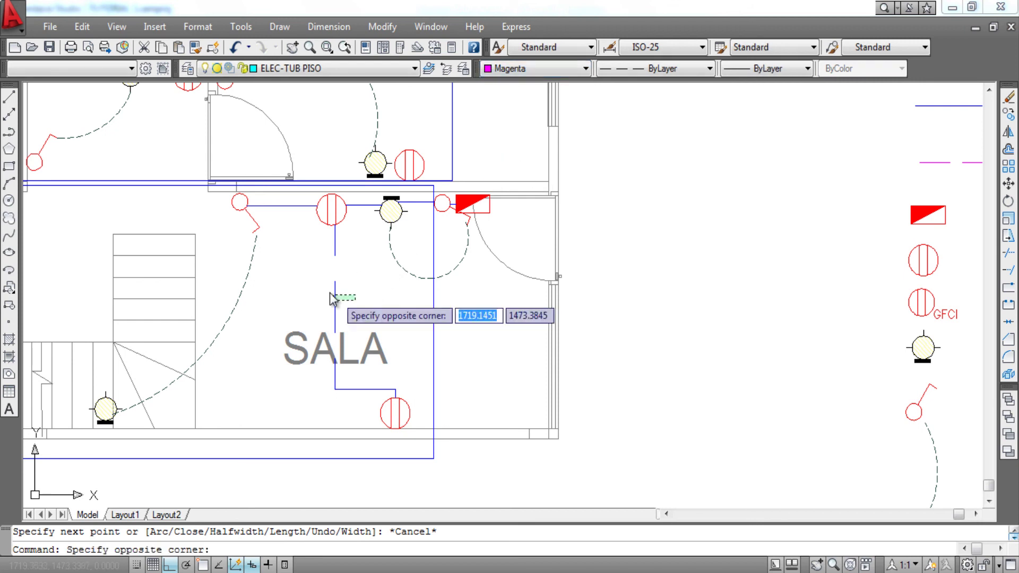
{"action": "left_click", "coordinate": [567, 69]}
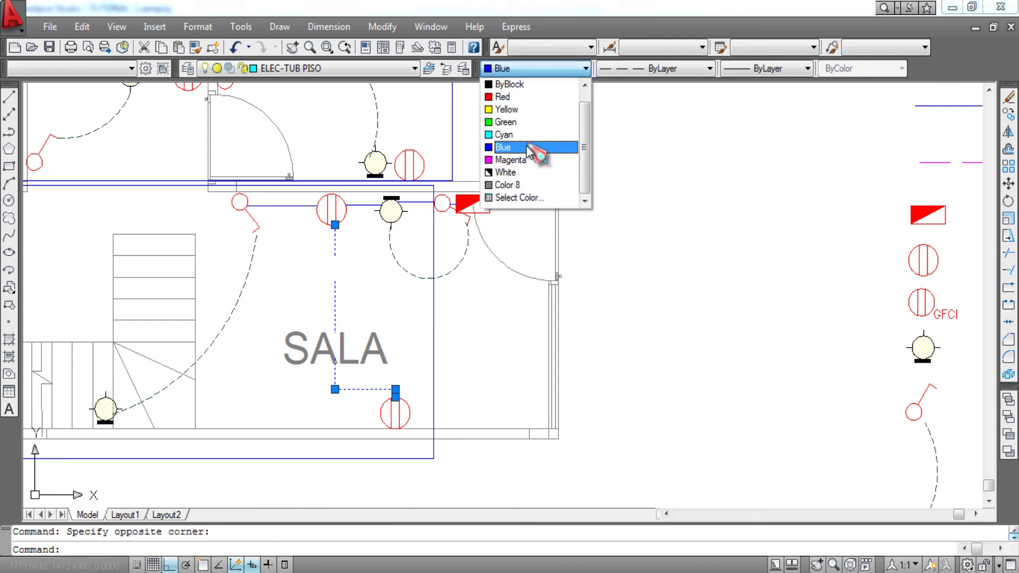
{"action": "left_click", "coordinate": [537, 168]}
{"action": "middle_click_drag", "start_coordinate": [382, 216], "coordinate": [455, 209]}
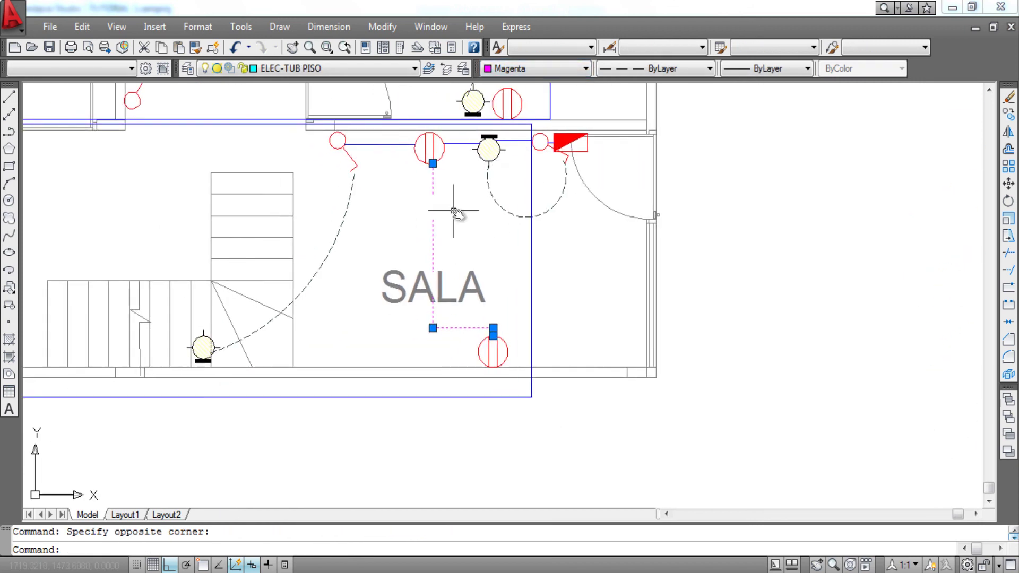
{"action": "key", "text": "Escape"}
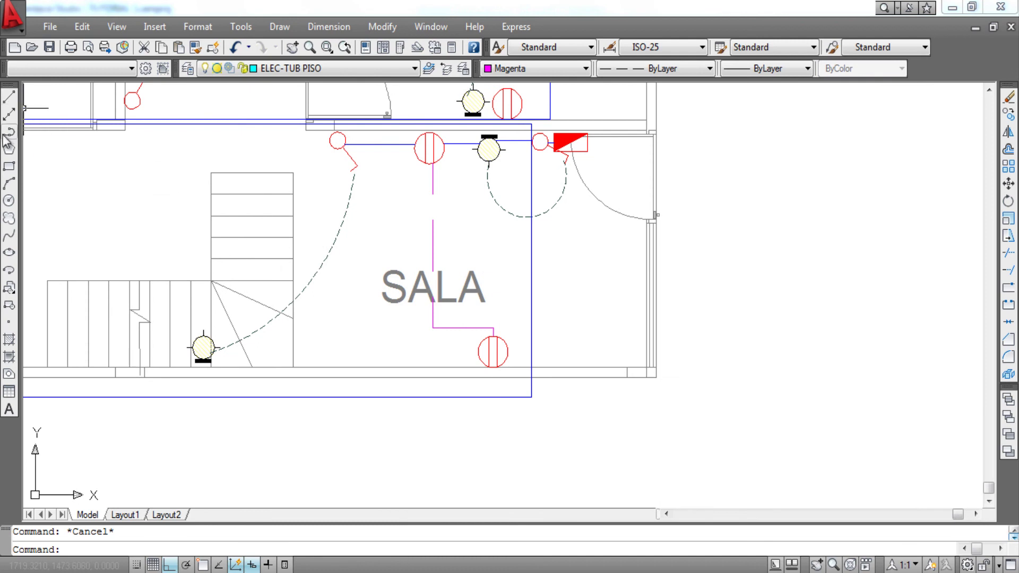
{"action": "left_click", "coordinate": [9, 132]}
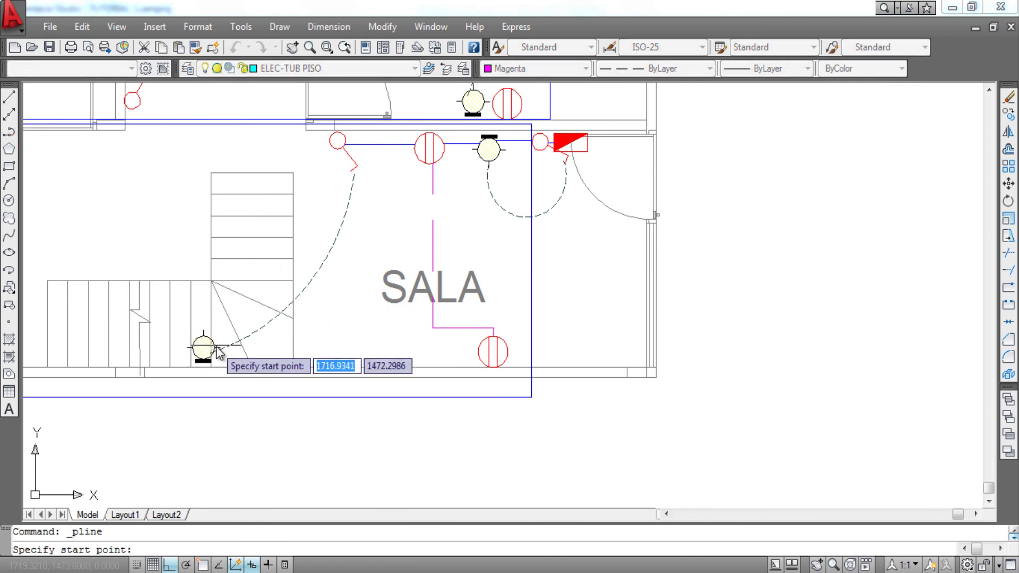
{"action": "key", "text": "Escape"}
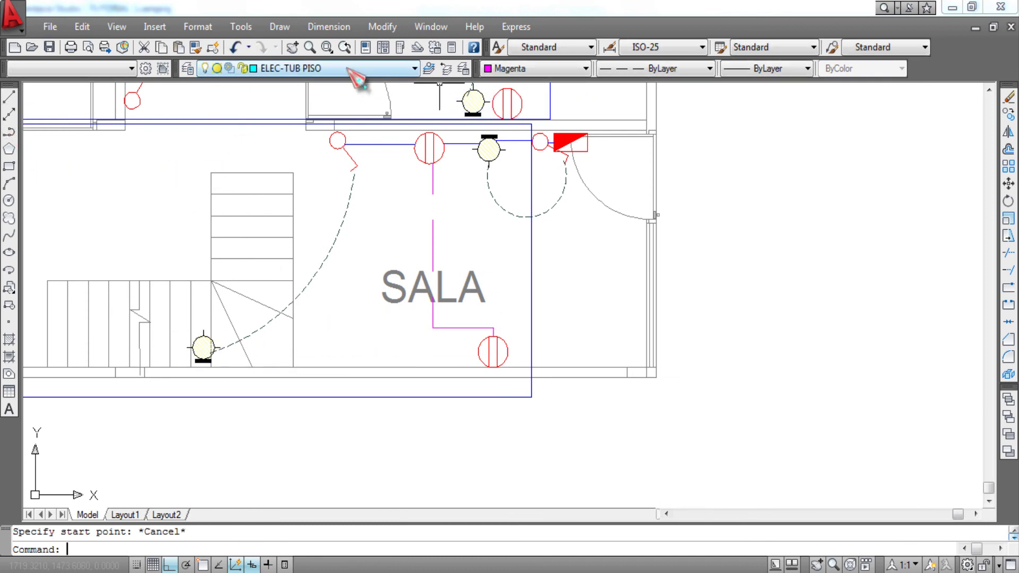
- On layer ELEC-TUB CIELO O PARED, draw a conduit from the lower SALA outlet left to the stair-side light
{"action": "left_click", "coordinate": [409, 68]}
{"action": "left_click", "coordinate": [286, 172]}
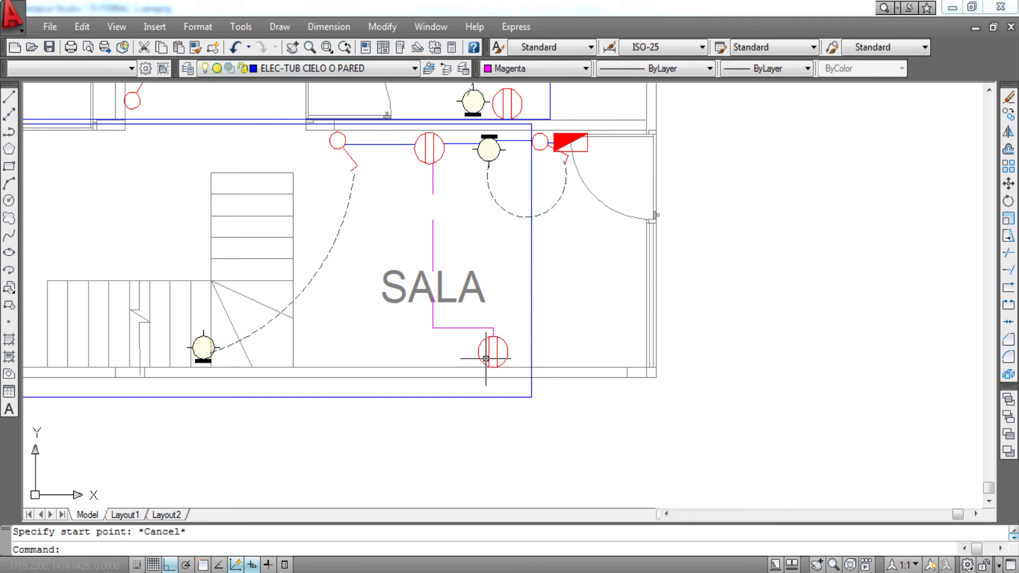
{"action": "left_click", "coordinate": [14, 137]}
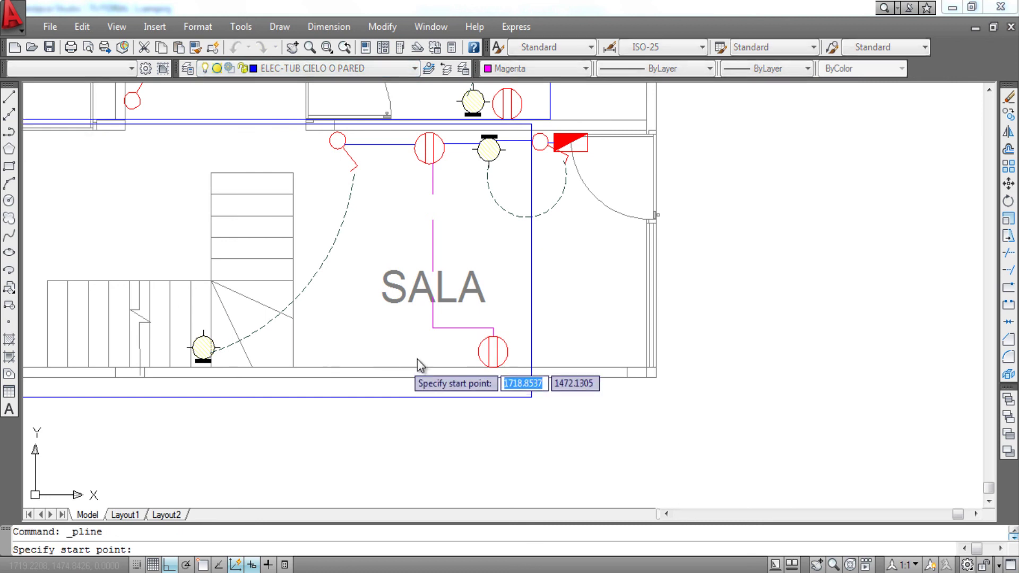
{"action": "left_click", "coordinate": [483, 354]}
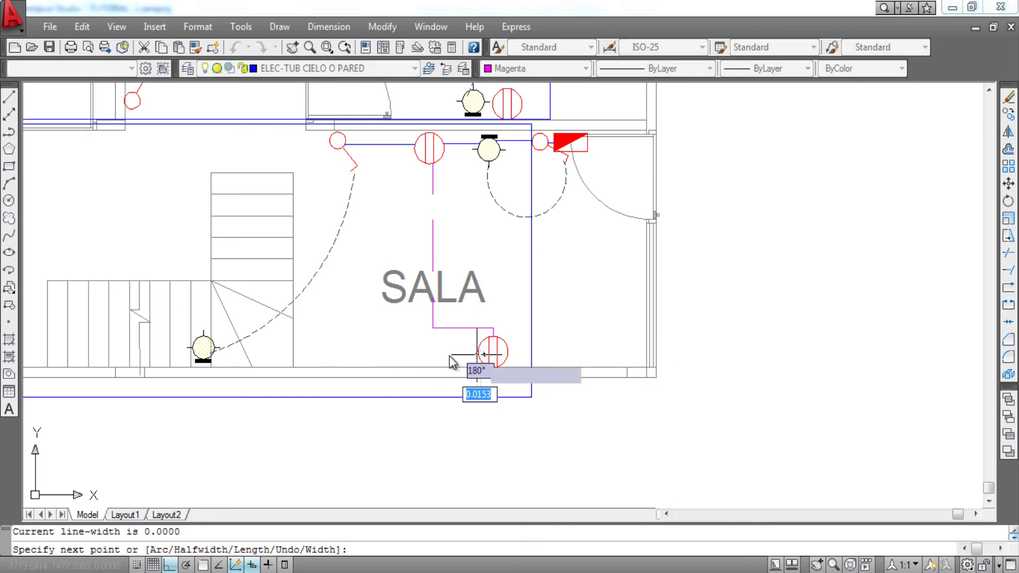
{"action": "left_click", "coordinate": [225, 353]}
{"action": "middle_click_drag", "start_coordinate": [234, 350], "coordinate": [364, 312]}
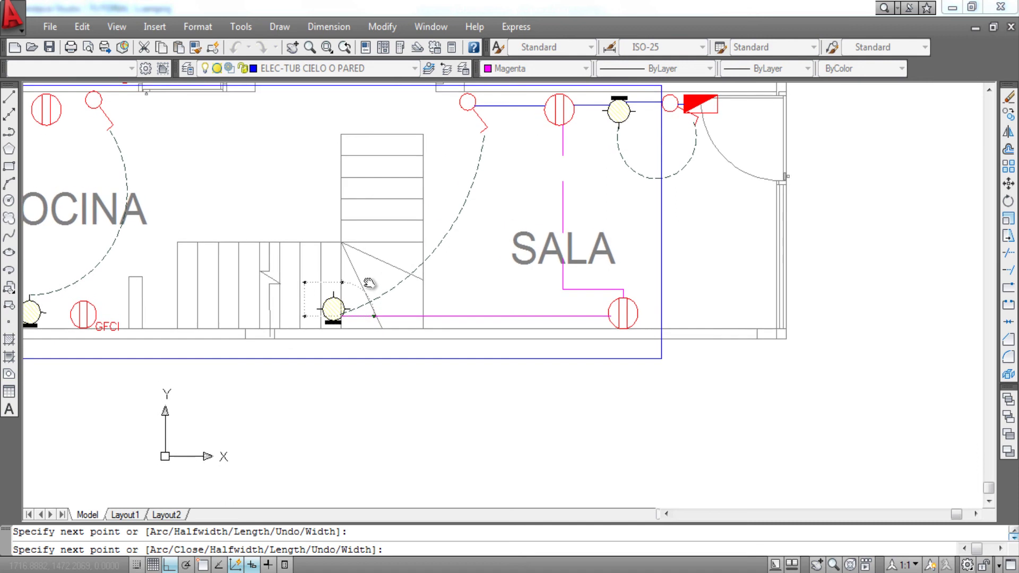
{"action": "key", "text": "Escape"}
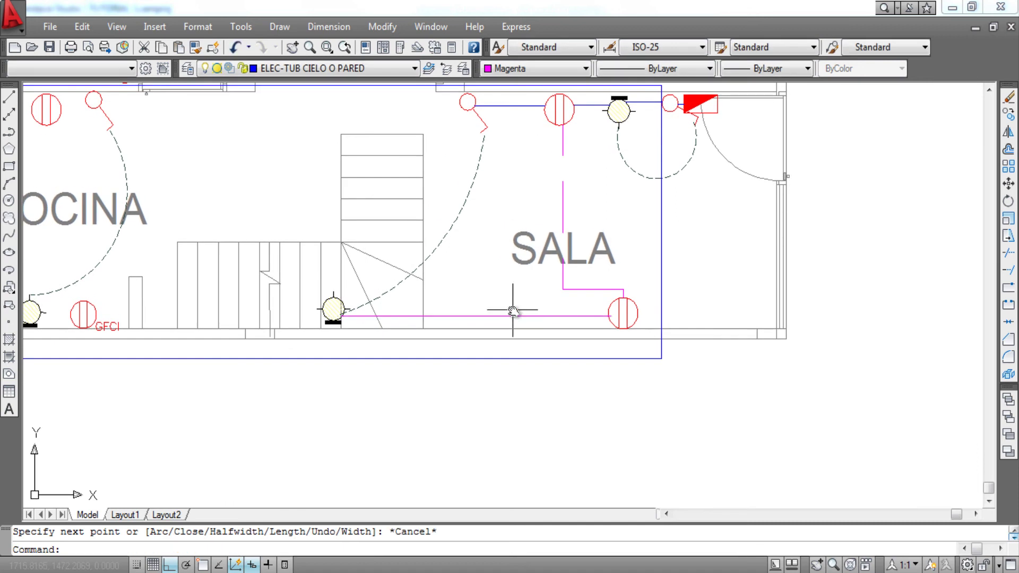
- Recolour that conduit blue and set the drawing colour to Blue
{"action": "left_click", "coordinate": [518, 313]}
{"action": "left_click", "coordinate": [539, 69]}
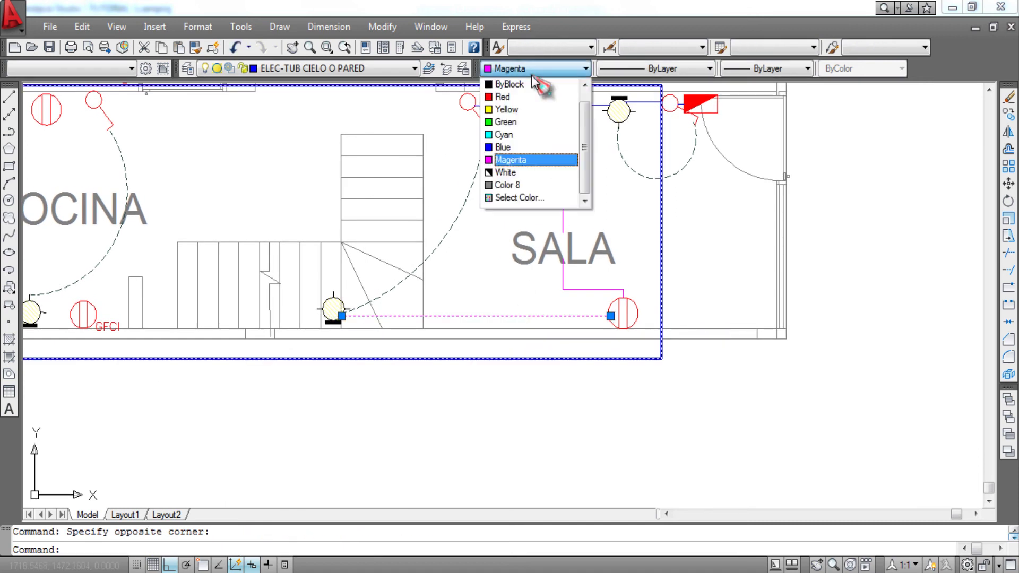
{"action": "left_click", "coordinate": [517, 155]}
{"action": "key", "text": "Escape"}
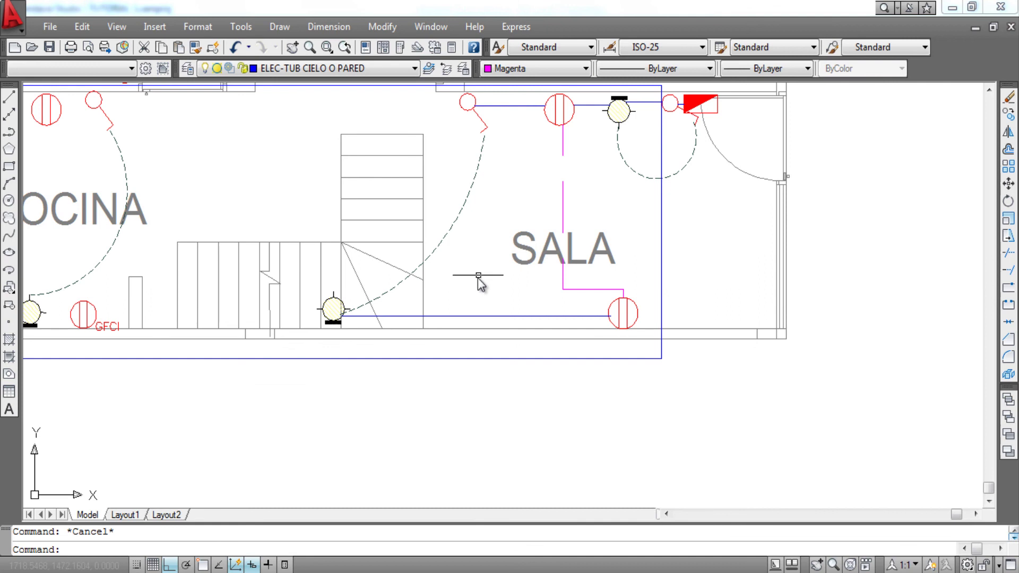
{"action": "left_click", "coordinate": [525, 68]}
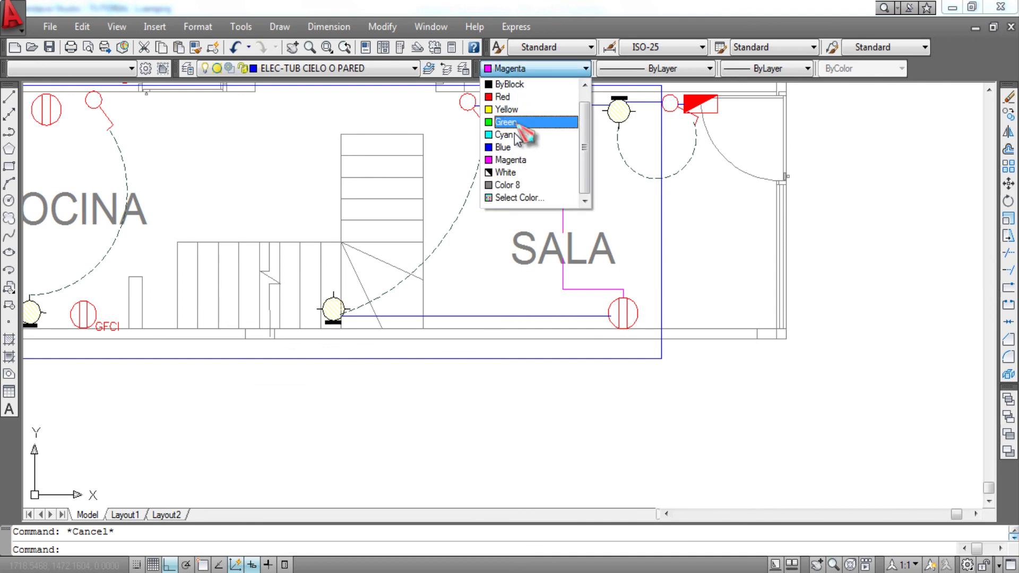
{"action": "left_click", "coordinate": [510, 150]}
{"action": "mouse_move", "coordinate": [273, 288]}
{"action": "middle_mouse_down"}
{"action": "mouse_move", "coordinate": [129, 216]}
{"action": "mouse_move", "coordinate": [318, 211]}
{"action": "middle_mouse_up"}
- Draw conduits from the stair-side light to the GFCI outlet and on to the next outlet
{"action": "left_click", "coordinate": [11, 132]}
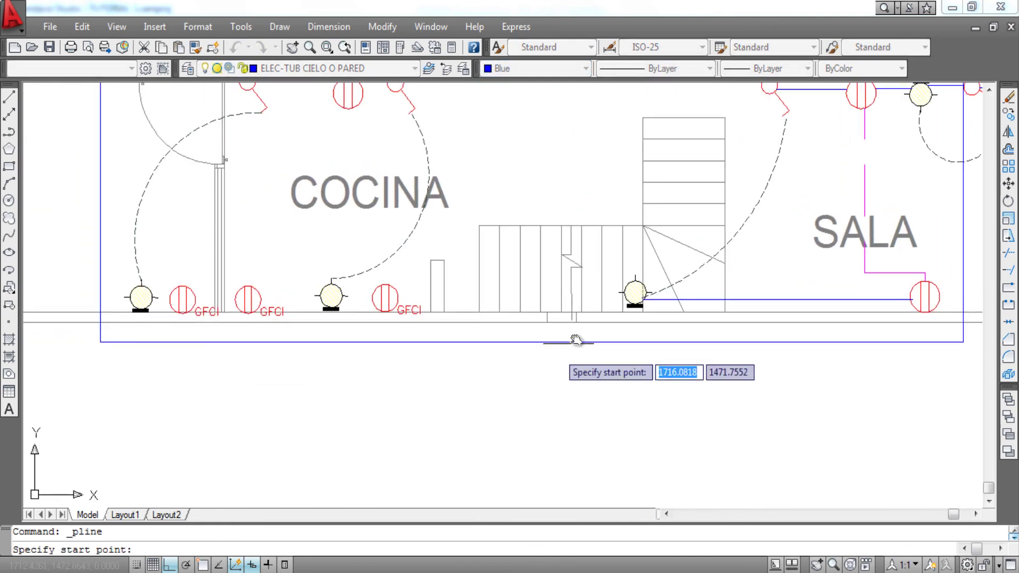
{"action": "left_click", "coordinate": [627, 303]}
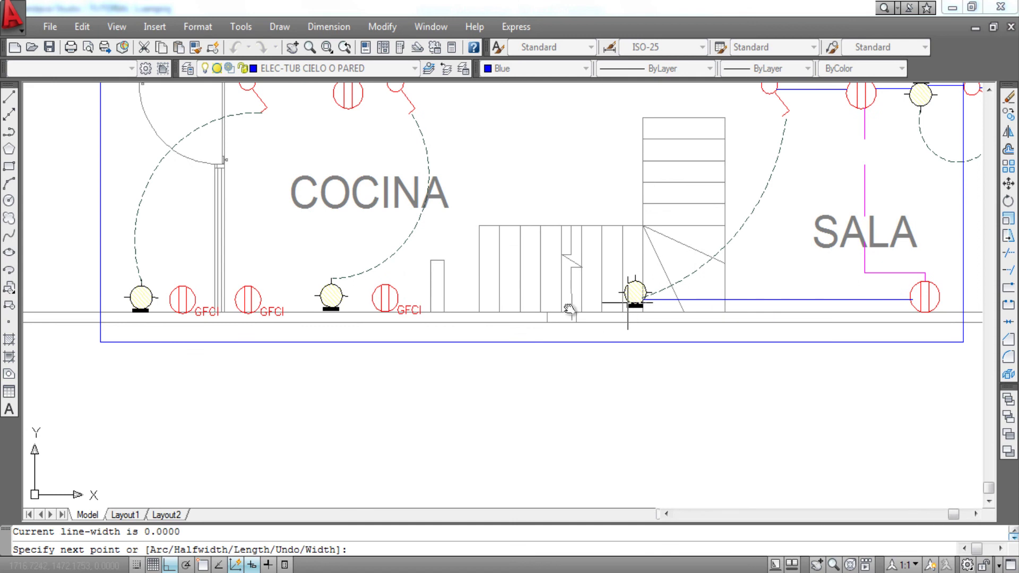
{"action": "left_click", "coordinate": [399, 305]}
{"action": "key", "text": "Escape"}
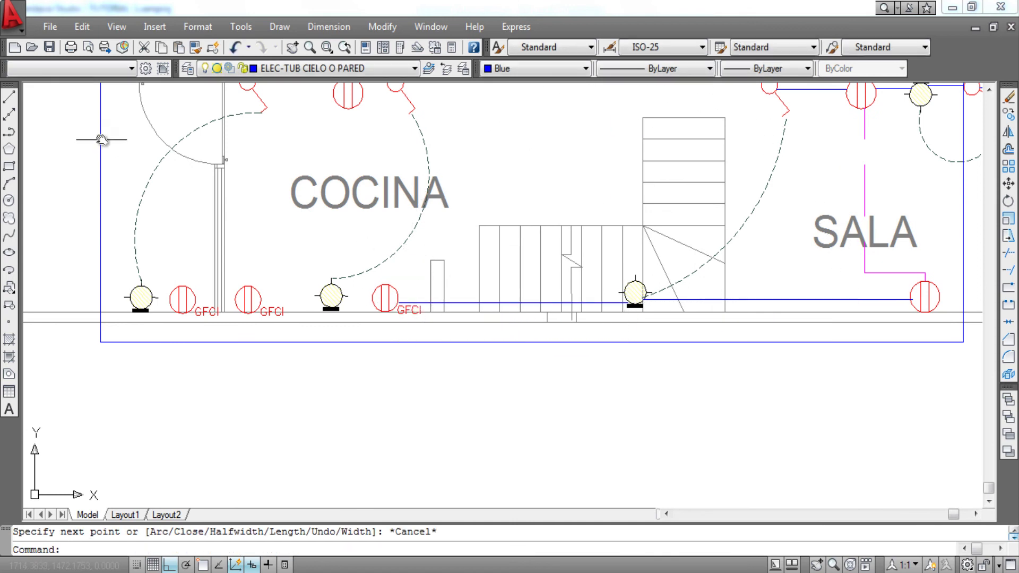
{"action": "left_click", "coordinate": [10, 132]}
{"action": "scroll", "coordinate": [335, 308], "scroll_direction": "up", "scroll_amount": 2}
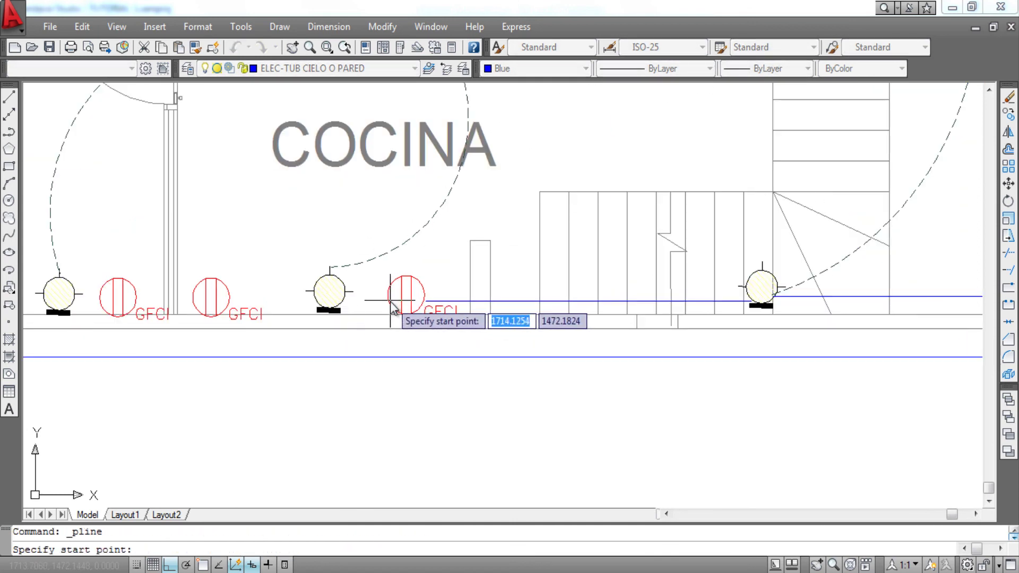
{"action": "left_click", "coordinate": [383, 300]}
{"action": "left_click", "coordinate": [344, 300]}
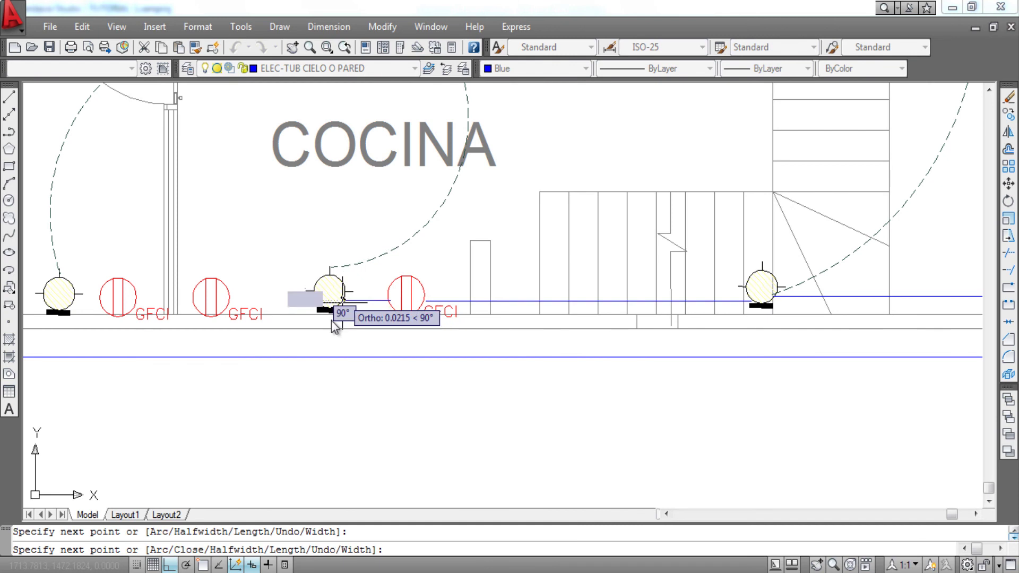
{"action": "key", "text": "Escape"}
- Continue the blue conduits left along COCINA's bottom wall through the GFCI outlets to the first outlet
{"action": "left_click", "coordinate": [11, 132]}
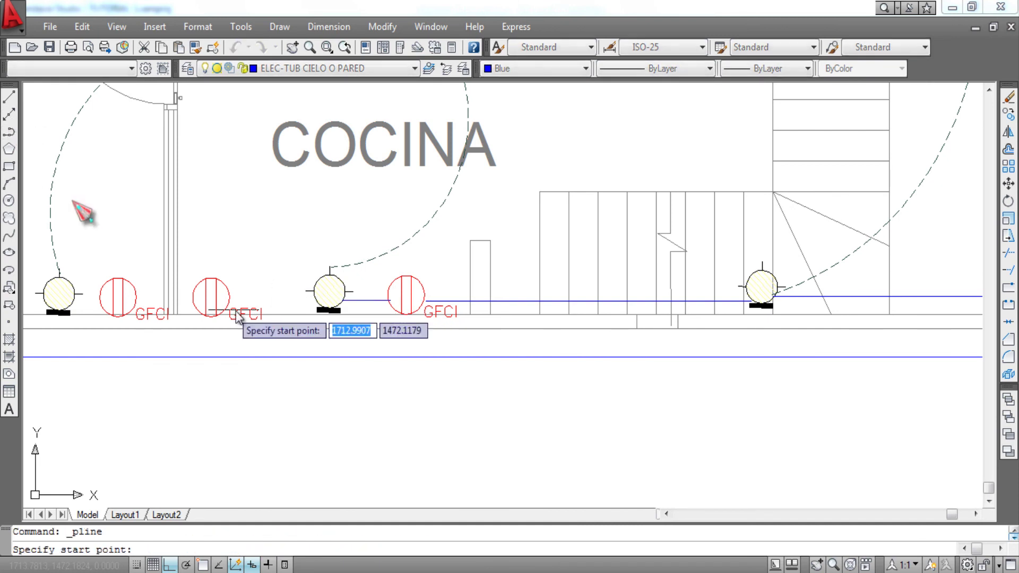
{"action": "left_click", "coordinate": [314, 301]}
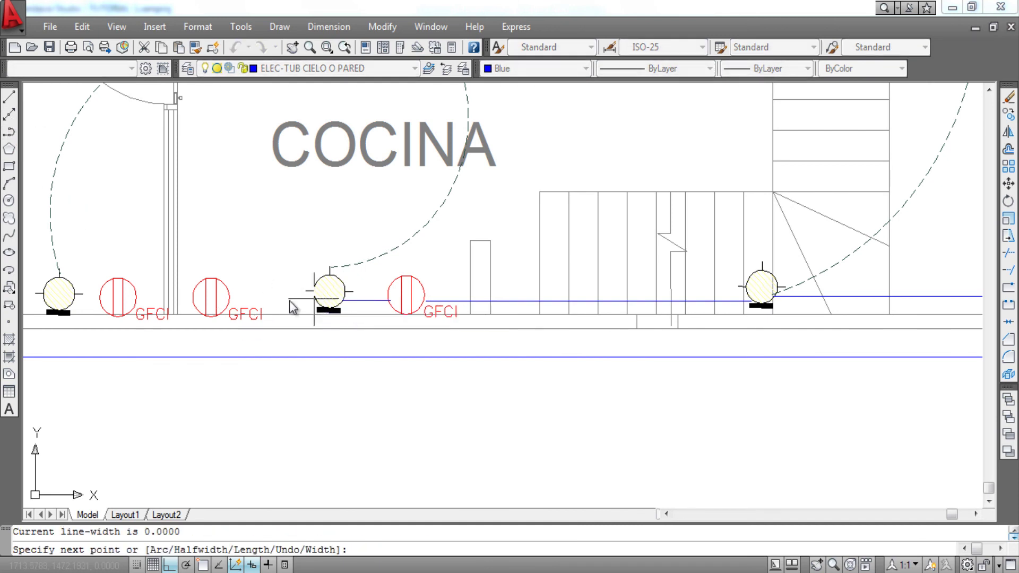
{"action": "left_click", "coordinate": [231, 299]}
{"action": "key", "text": "Escape"}
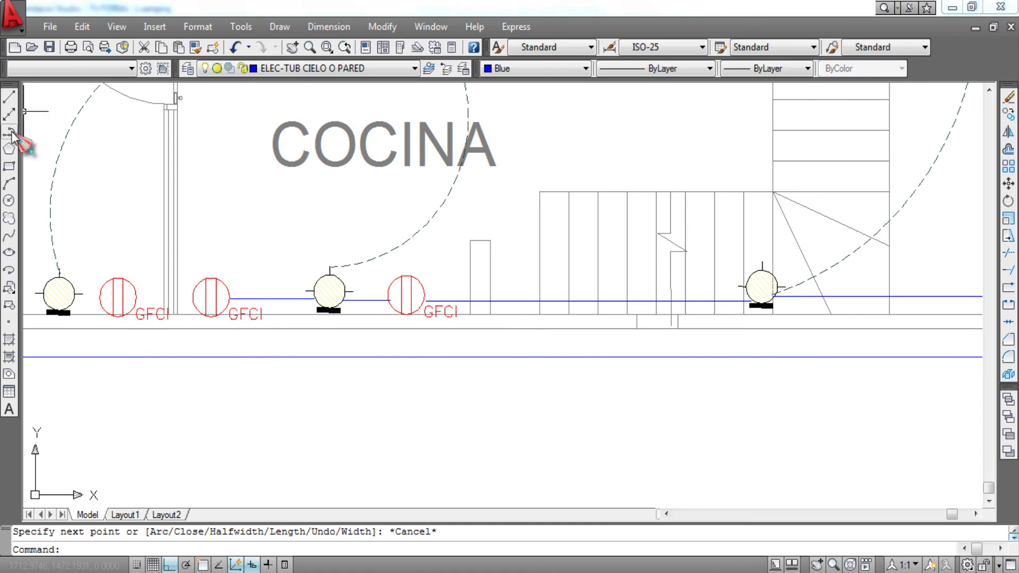
{"action": "left_click", "coordinate": [11, 132]}
{"action": "left_click", "coordinate": [244, 303]}
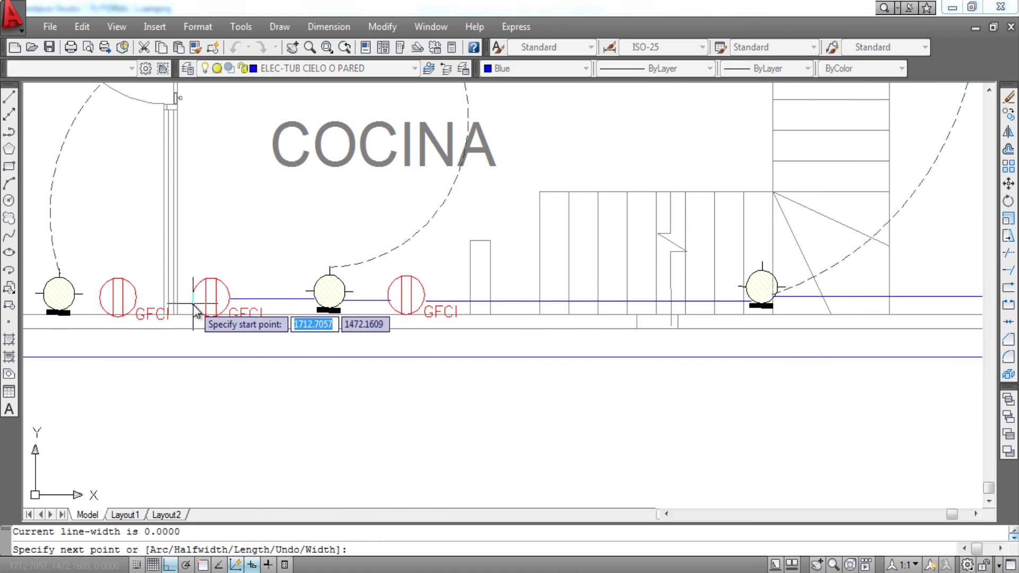
{"action": "left_click", "coordinate": [137, 303]}
{"action": "middle_click_drag", "start_coordinate": [136, 303], "coordinate": [276, 289]}
{"action": "key", "text": "Escape"}
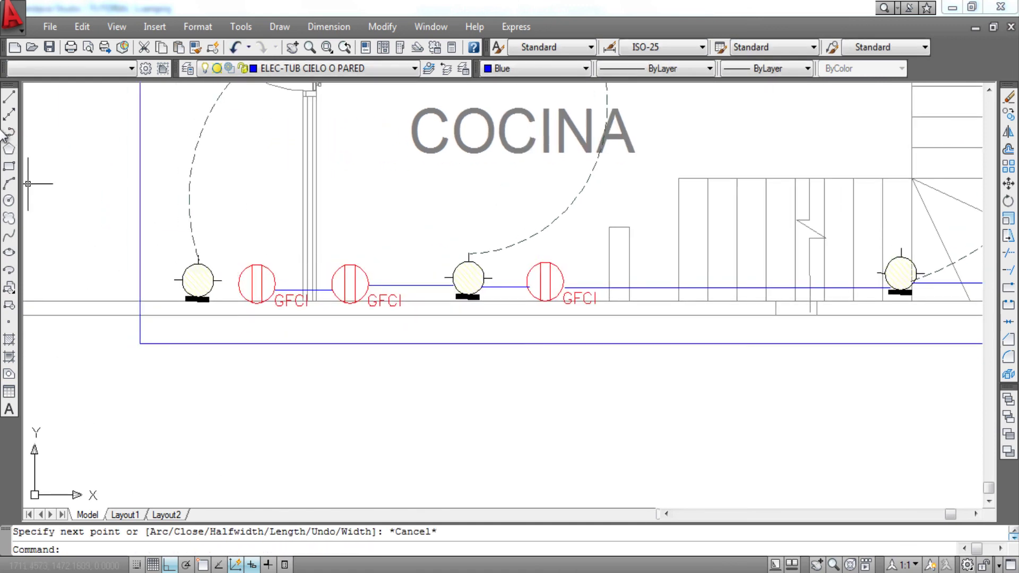
{"action": "left_click", "coordinate": [9, 131]}
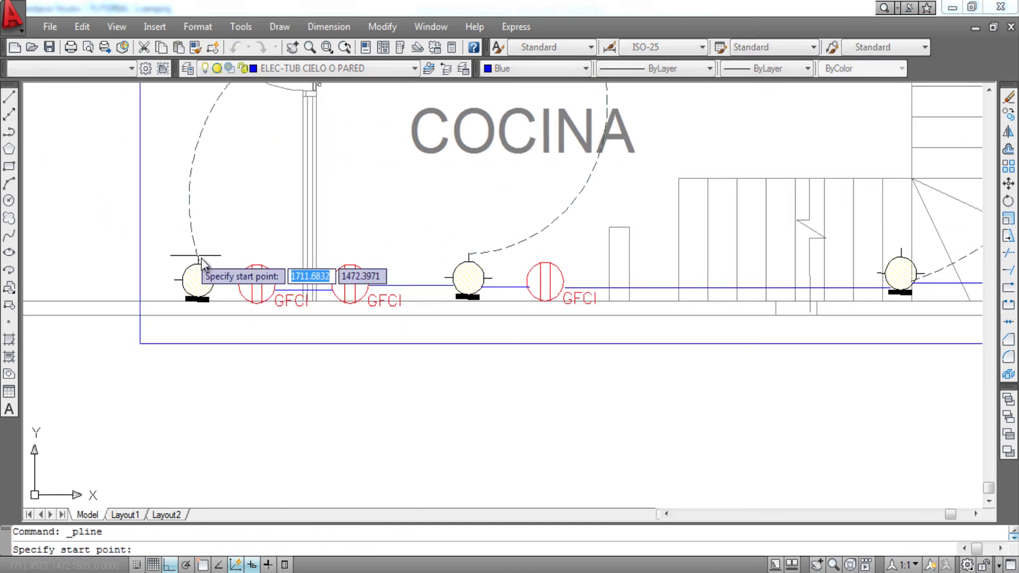
{"action": "left_click", "coordinate": [240, 295]}
{"action": "key", "text": "Escape"}
- Zoom out to the full plan, then make ELEC-TUB PISO current with colour Magenta
{"action": "scroll", "coordinate": [255, 295], "scroll_direction": "down", "scroll_amount": 4}
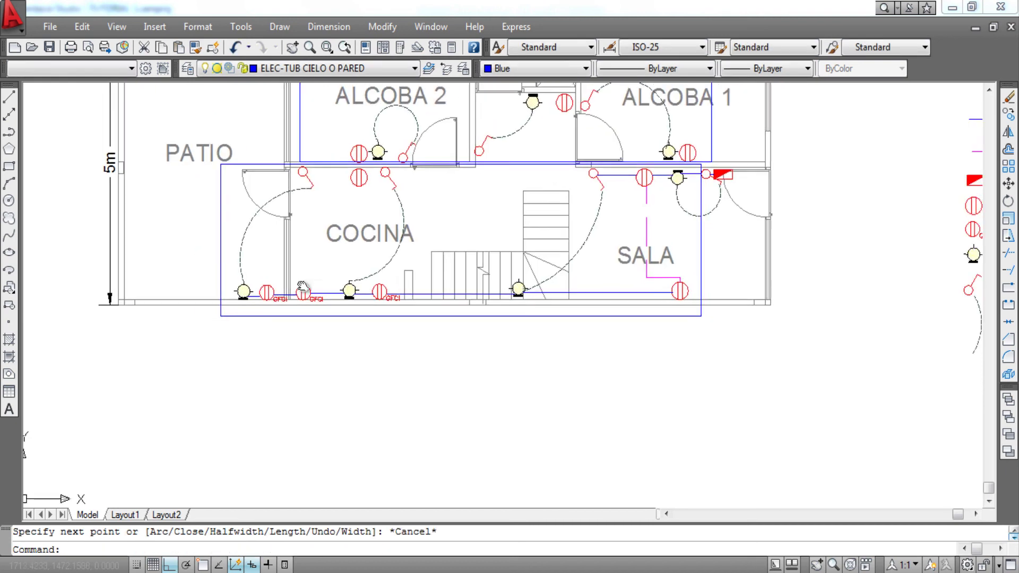
{"action": "middle_click_drag", "start_coordinate": [321, 183], "coordinate": [303, 195]}
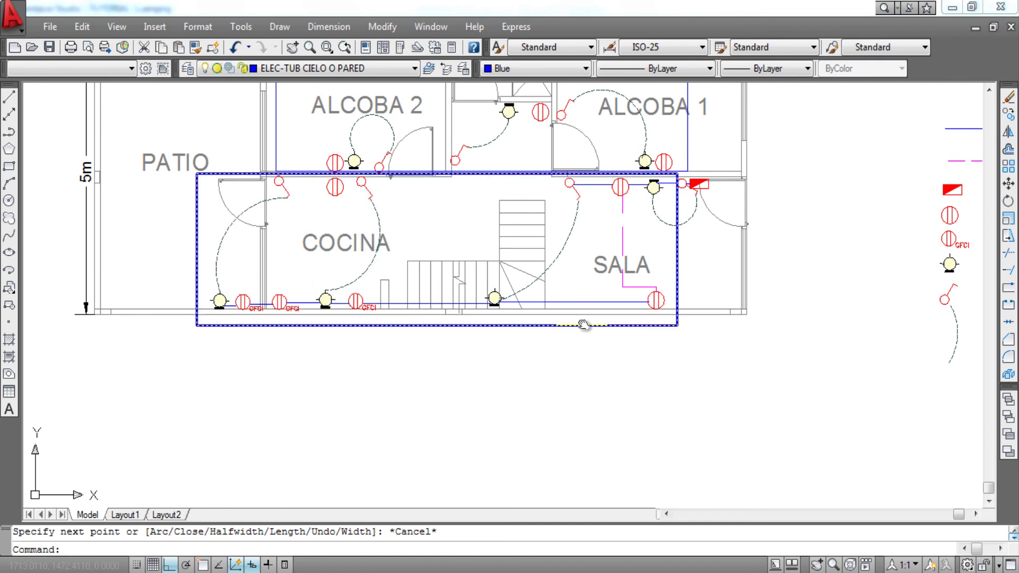
{"action": "left_click", "coordinate": [9, 133]}
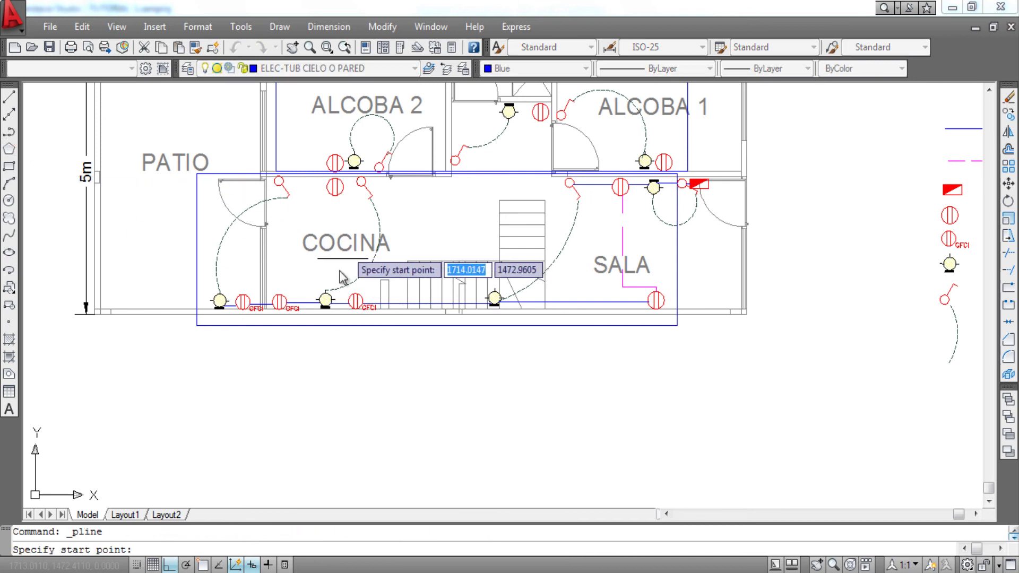
{"action": "left_click", "coordinate": [308, 69]}
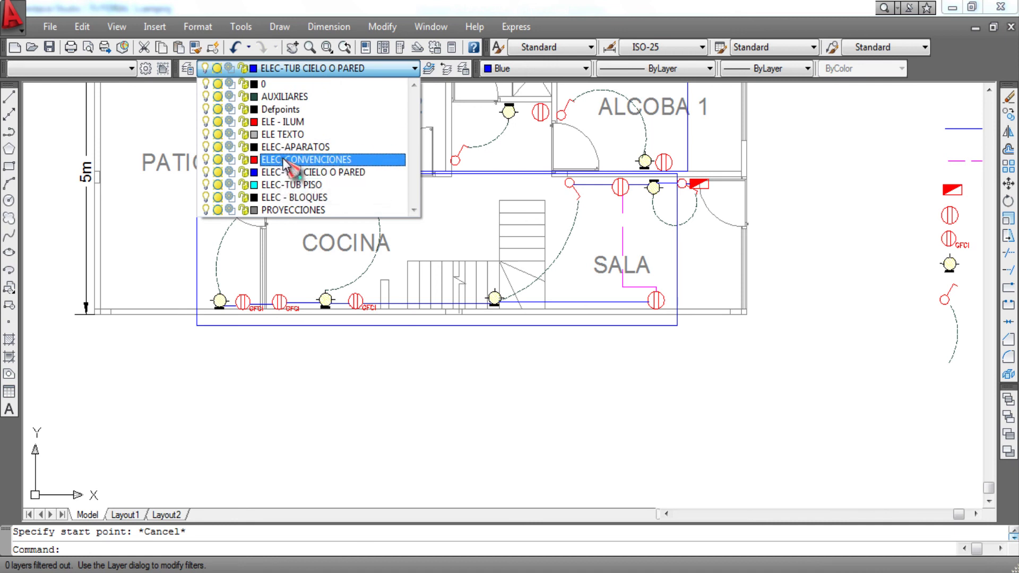
{"action": "left_click", "coordinate": [300, 184]}
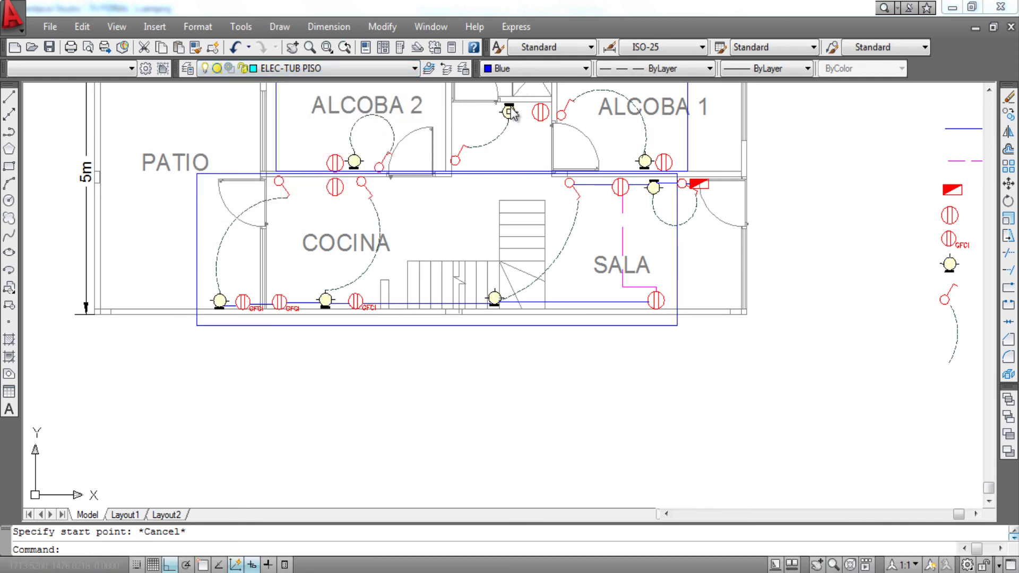
{"action": "left_click", "coordinate": [520, 73]}
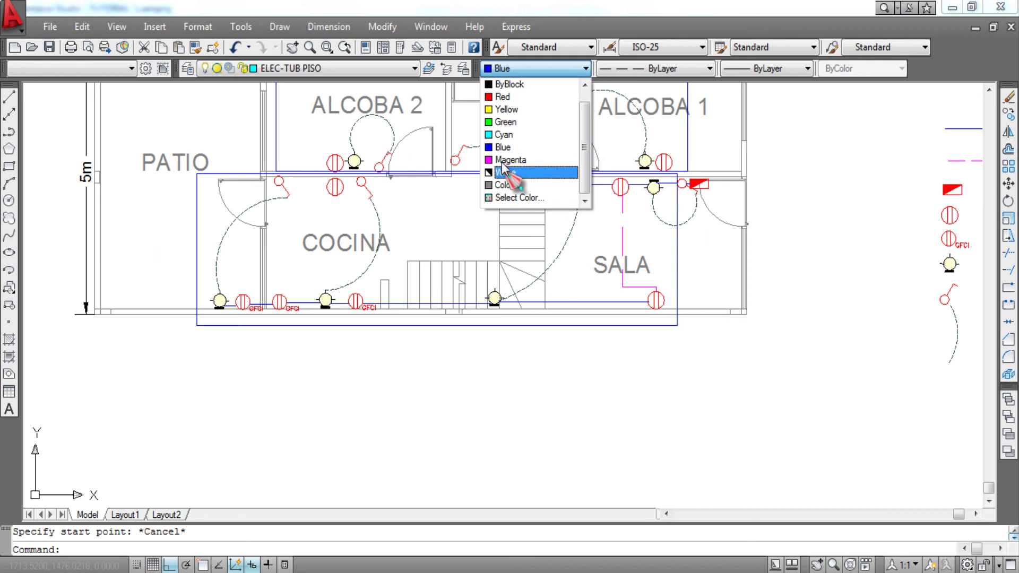
{"action": "left_click", "coordinate": [503, 161]}
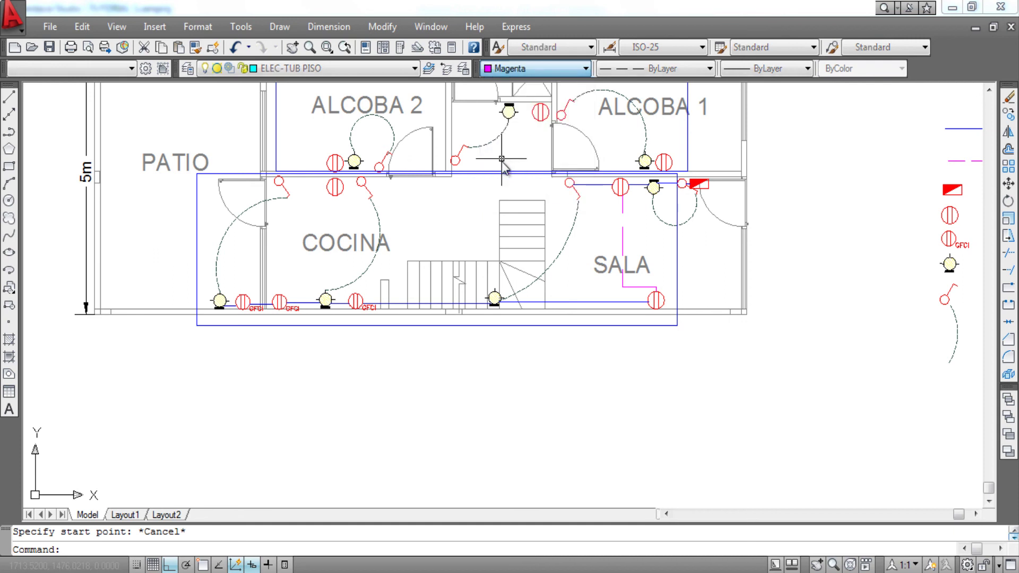
{"action": "left_click", "coordinate": [15, 134]}
- Draw a magenta floor conduit from the kitchen fixture straight up to below the top-wall switch
{"action": "scroll", "coordinate": [350, 289], "scroll_direction": "up", "scroll_amount": 2}
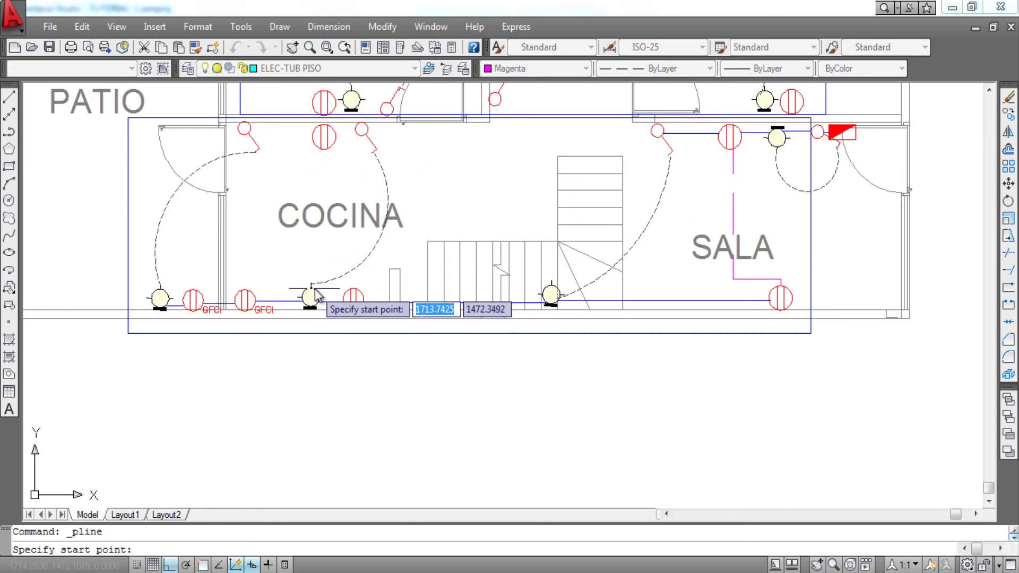
{"action": "left_click", "coordinate": [312, 283]}
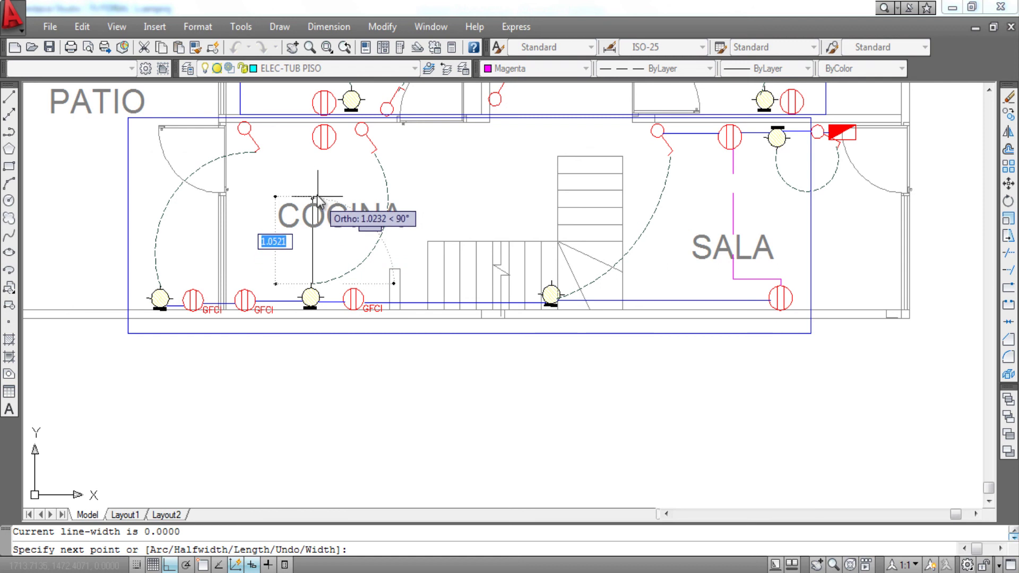
{"action": "left_click", "coordinate": [339, 191]}
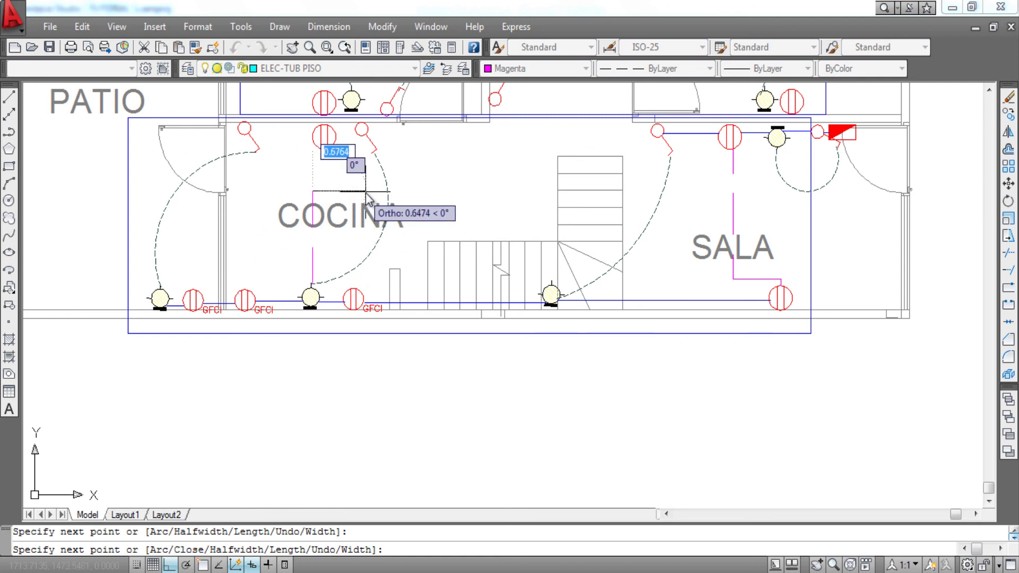
{"action": "left_click", "coordinate": [365, 133]}
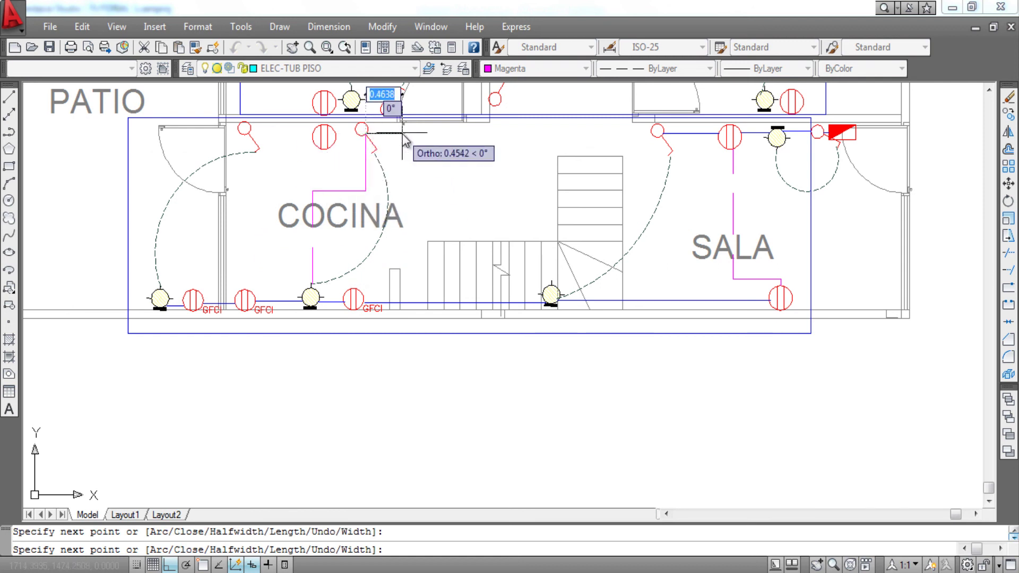
{"action": "key", "text": "Return"}
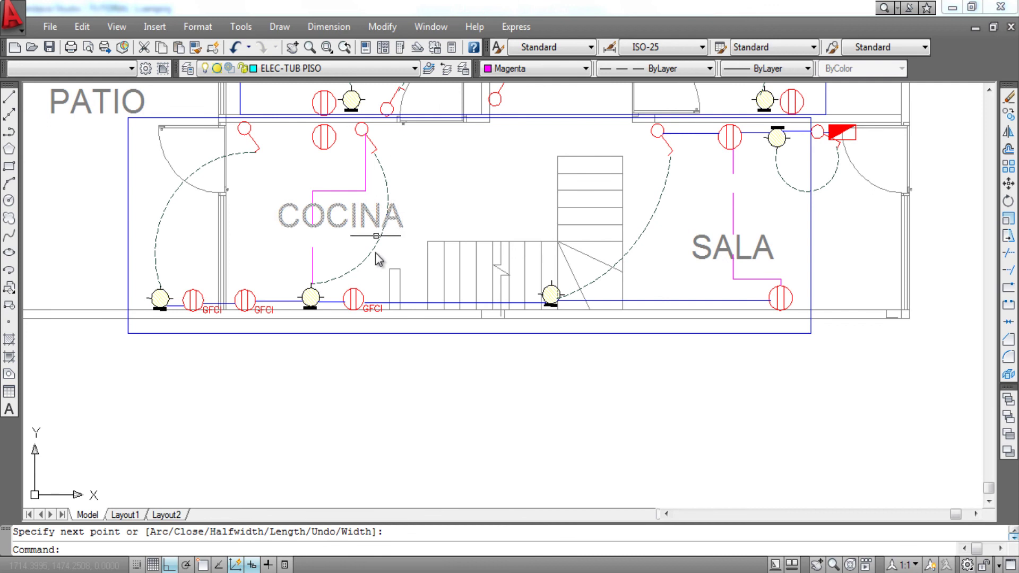
- Draw a second conduit from the leftmost GFCI outlet up to the top wall and right toward the switch
{"action": "left_click", "coordinate": [14, 134]}
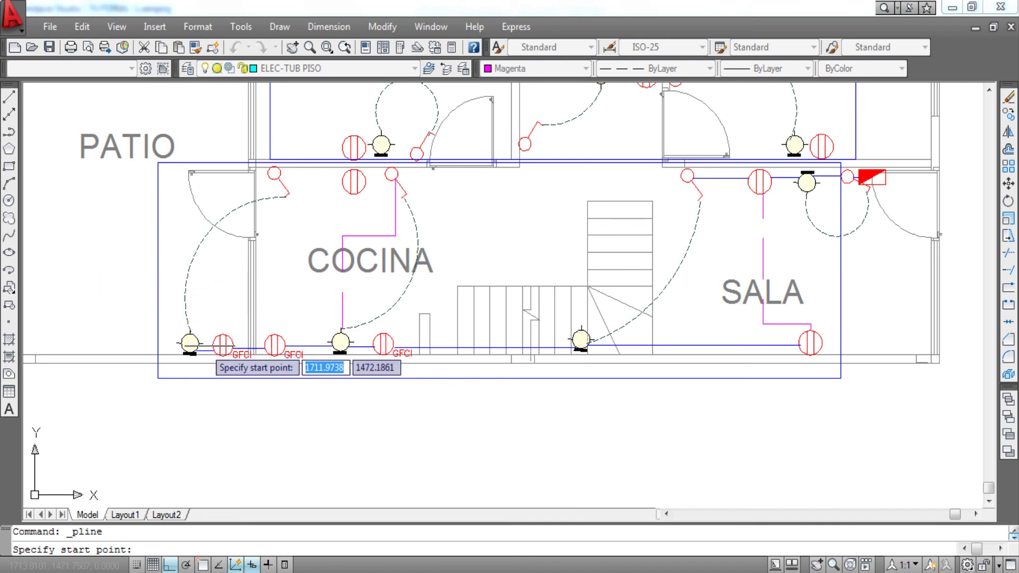
{"action": "left_click", "coordinate": [223, 335]}
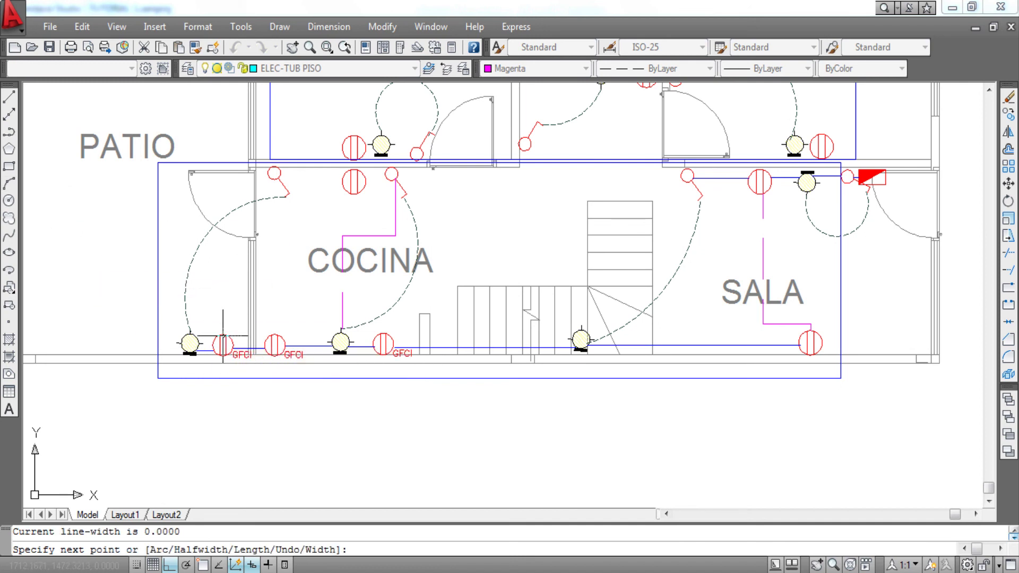
{"action": "left_click", "coordinate": [226, 179]}
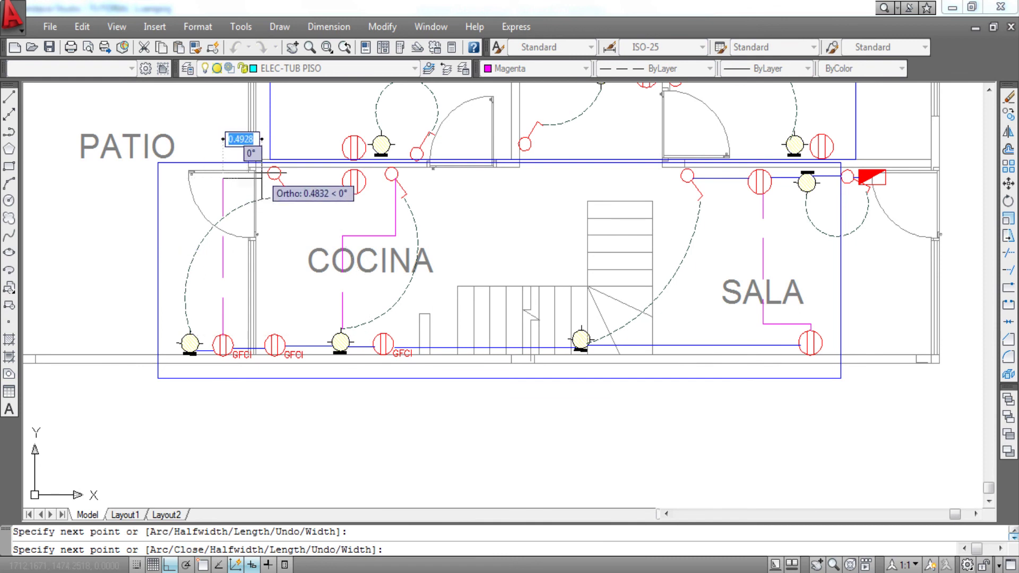
{"action": "left_click", "coordinate": [274, 173]}
{"action": "key", "text": "Escape"}
{"action": "scroll", "coordinate": [307, 216], "scroll_direction": "down", "scroll_amount": 2}
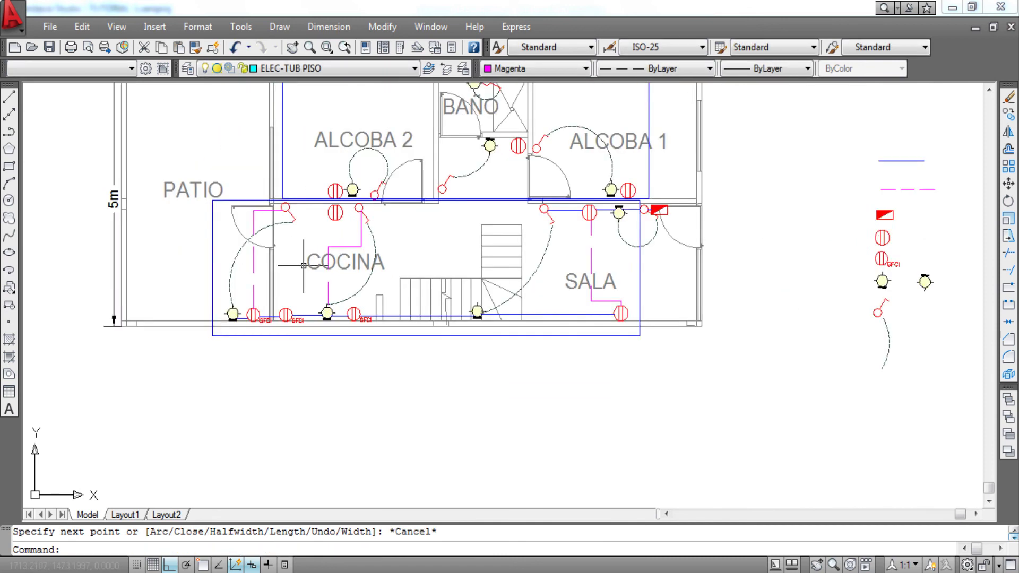
{"action": "middle_click_drag", "start_coordinate": [333, 250], "coordinate": [284, 254]}
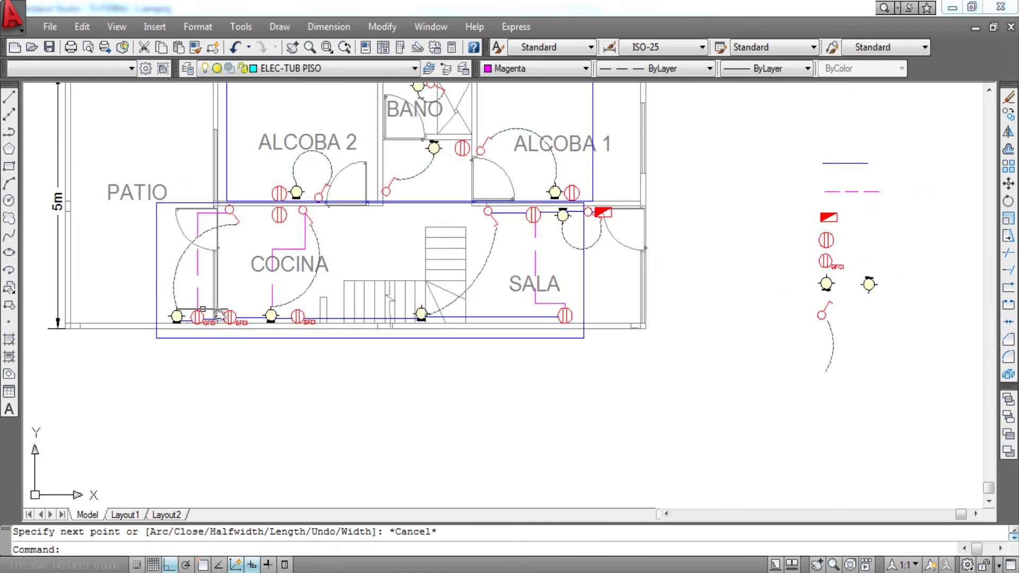
{"action": "scroll", "coordinate": [292, 295], "scroll_direction": "up", "scroll_amount": 2}
{"action": "middle_click_drag", "start_coordinate": [264, 200], "coordinate": [292, 318]}
{"action": "middle_click_drag", "start_coordinate": [296, 264], "coordinate": [289, 289]}
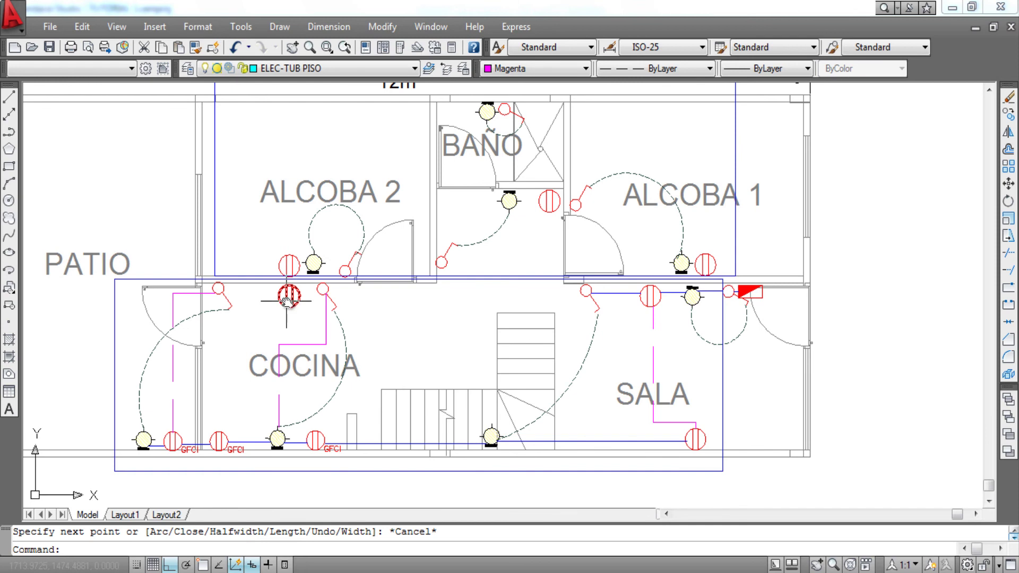
{"action": "middle_click_drag", "start_coordinate": [379, 310], "coordinate": [249, 326]}
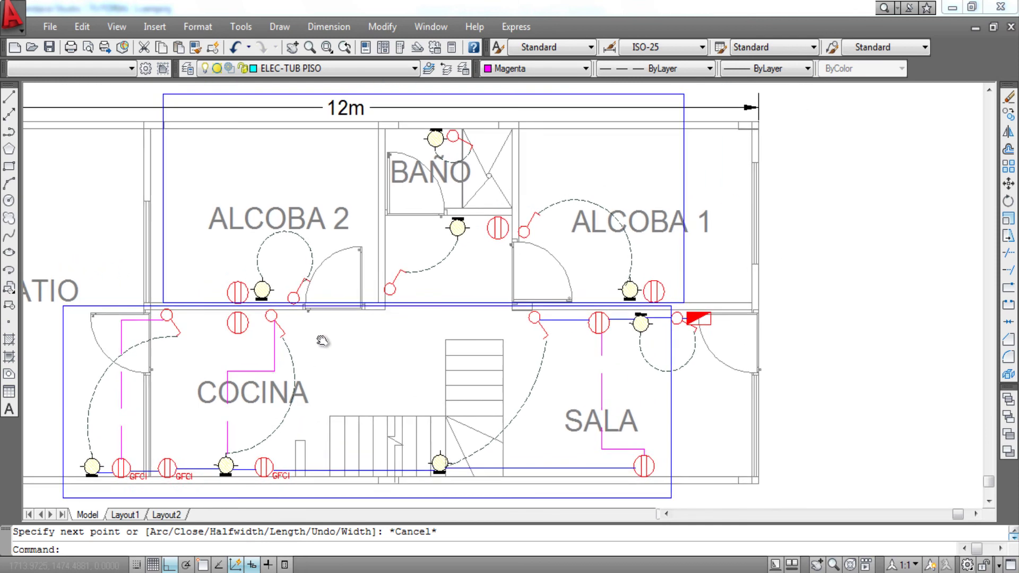
{"action": "middle_click_drag", "start_coordinate": [425, 326], "coordinate": [410, 326]}
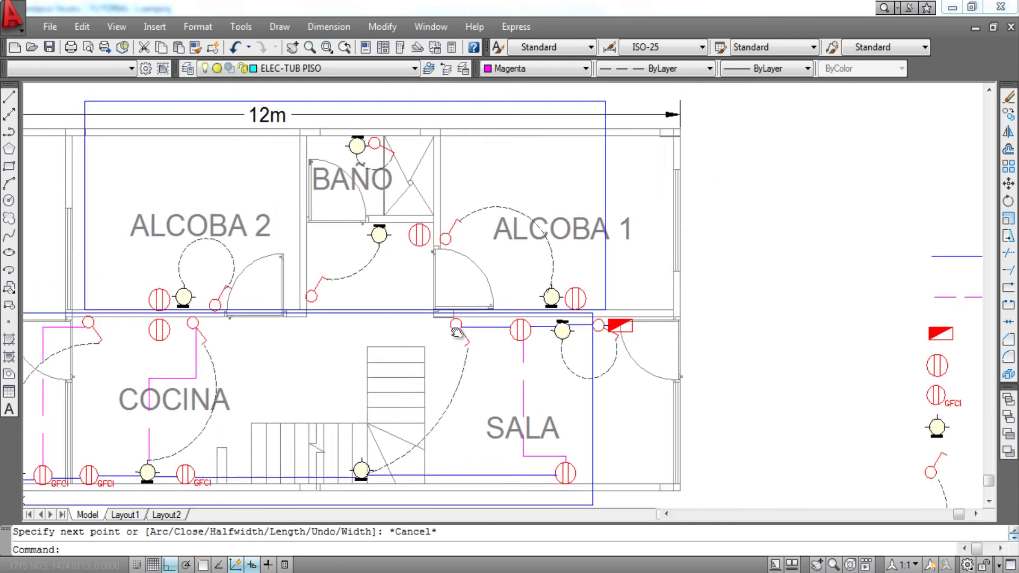
{"action": "scroll", "coordinate": [488, 324], "scroll_direction": "up", "scroll_amount": 2}
{"action": "scroll", "coordinate": [496, 318], "scroll_direction": "down", "scroll_amount": 3}
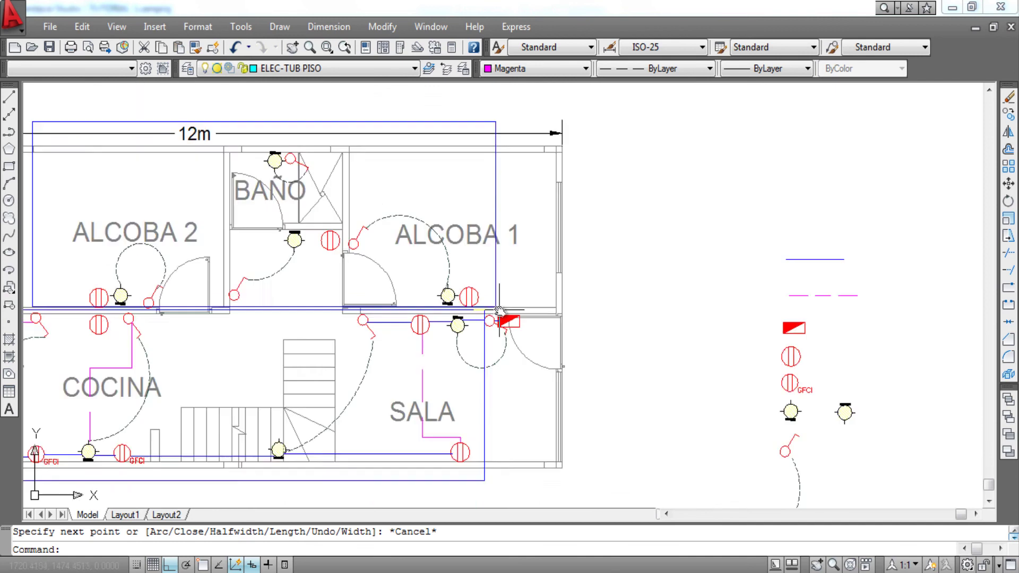
{"action": "scroll", "coordinate": [533, 309], "scroll_direction": "up", "scroll_amount": 3}
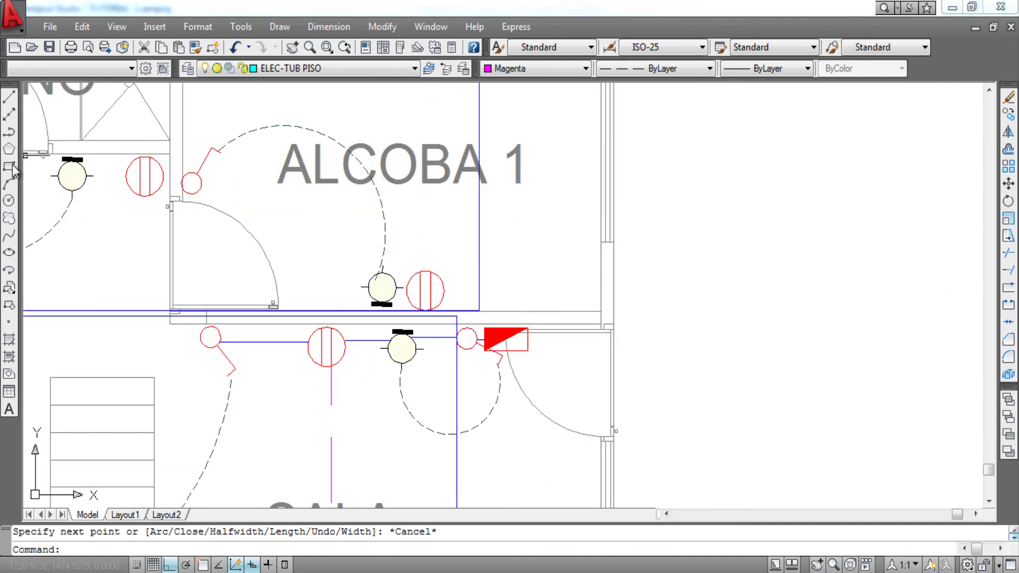
- On layer ELEC-TUB CIELO O PARED, draw a conduit from the red panel up and left to ALCOBA 1's outlet
{"action": "left_click", "coordinate": [291, 68]}
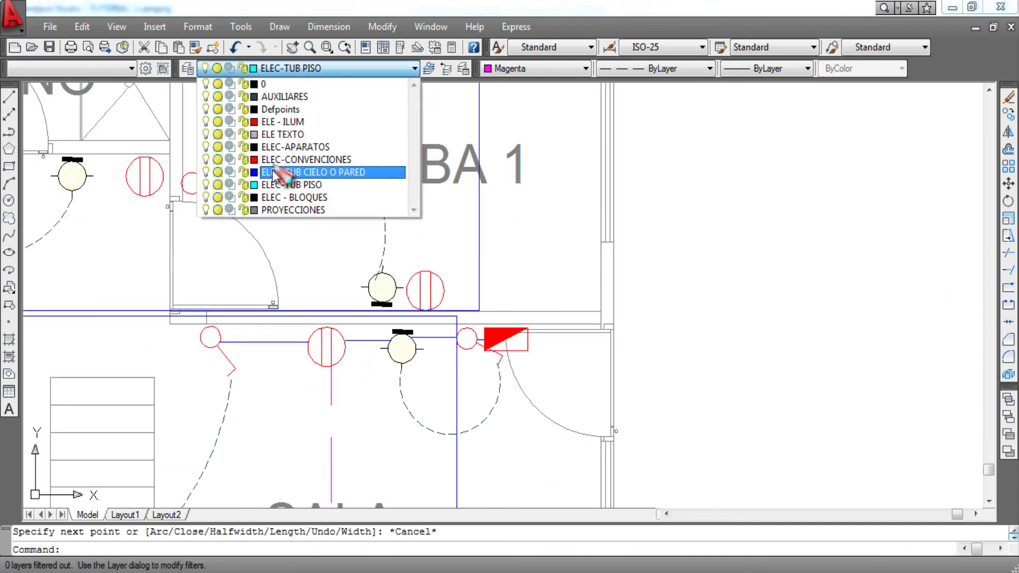
{"action": "left_click", "coordinate": [297, 170]}
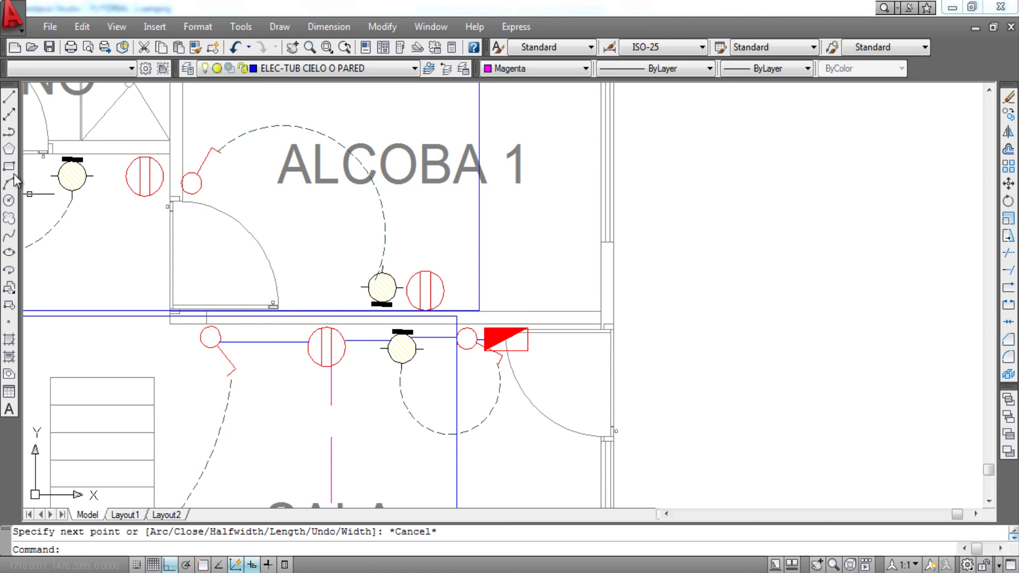
{"action": "left_click", "coordinate": [8, 133]}
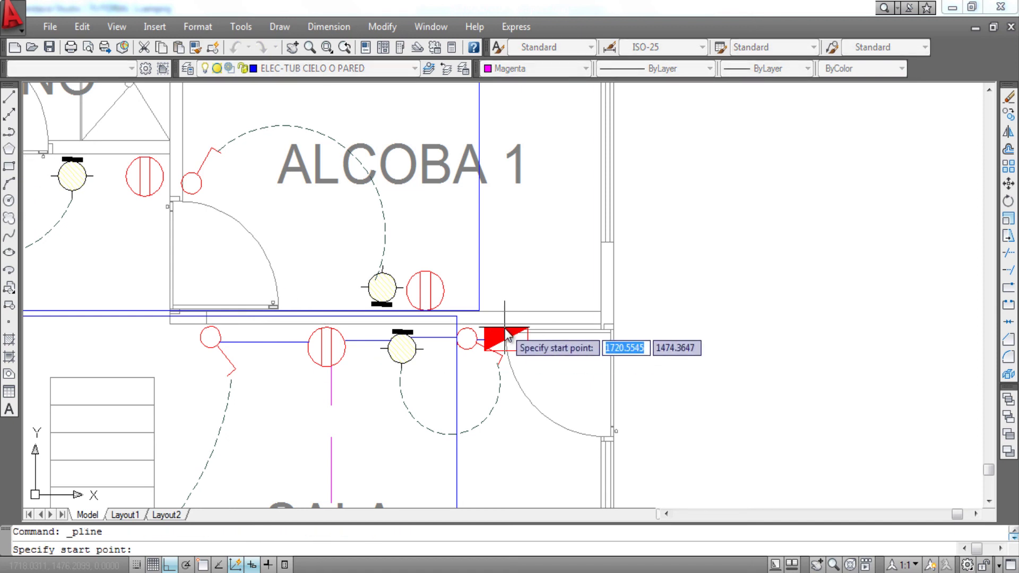
{"action": "left_click", "coordinate": [501, 332]}
{"action": "left_click", "coordinate": [504, 287]}
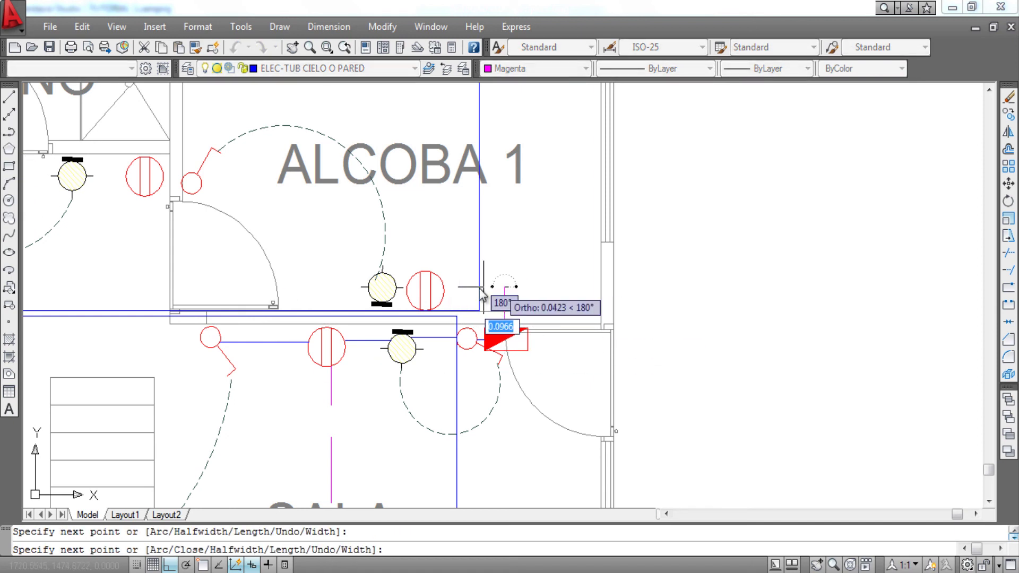
{"action": "left_click", "coordinate": [443, 286]}
{"action": "key", "text": "Escape"}
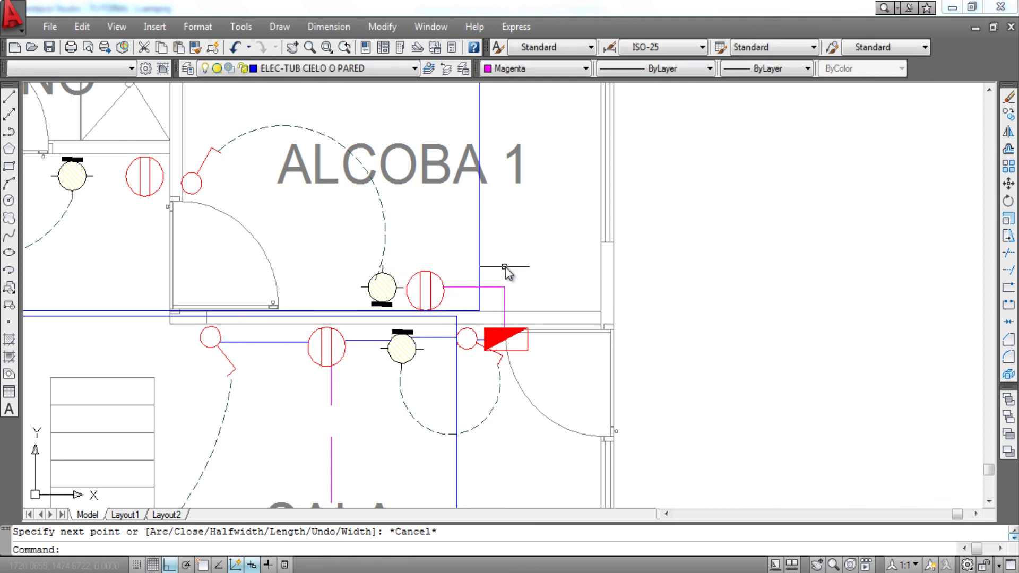
- Set the drawing colour to Blue and recolour the new conduit blue
{"action": "scroll", "coordinate": [475, 270], "scroll_direction": "down", "scroll_amount": 2}
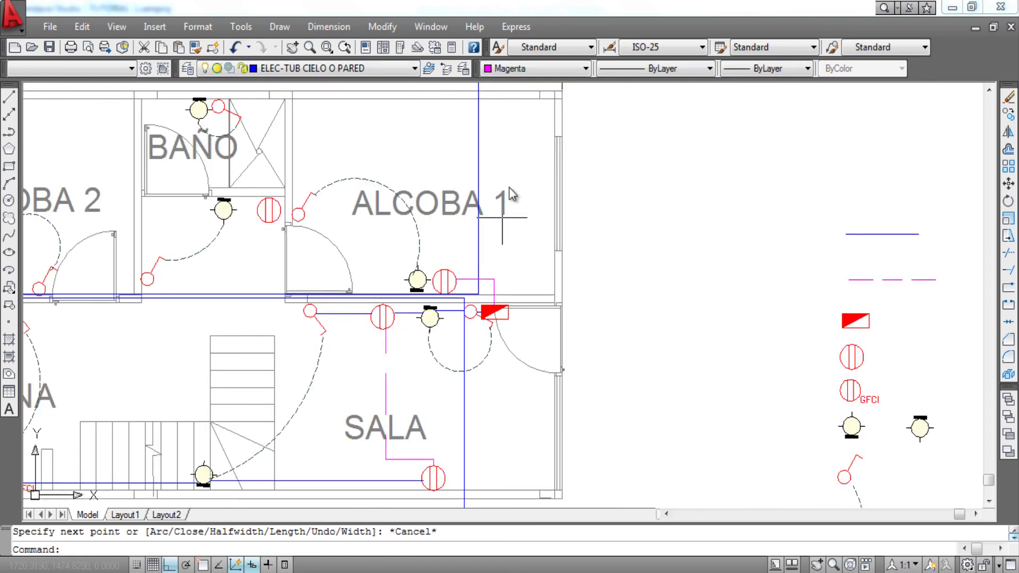
{"action": "left_click", "coordinate": [529, 71]}
{"action": "left_click", "coordinate": [526, 145]}
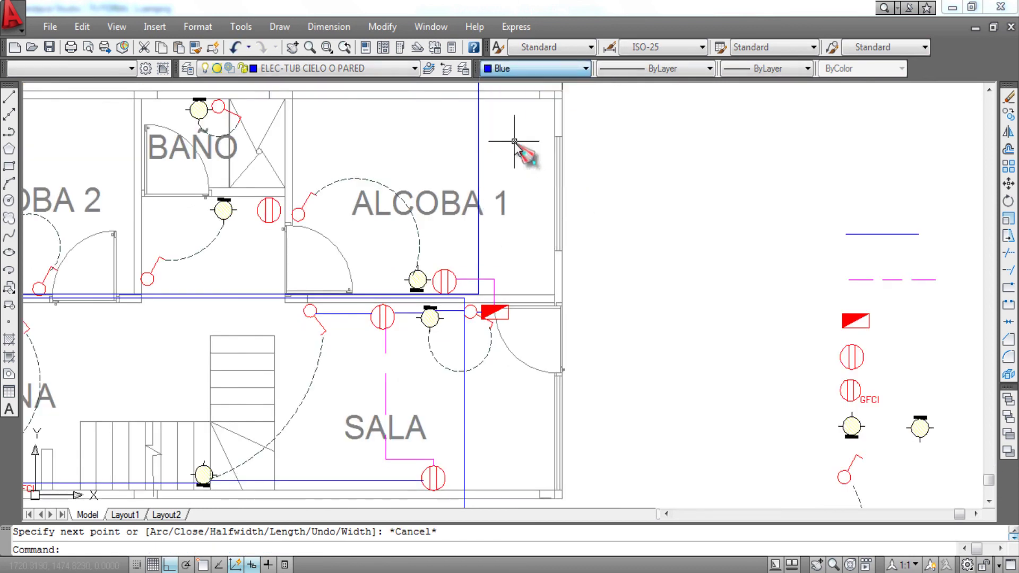
{"action": "left_click", "coordinate": [493, 280]}
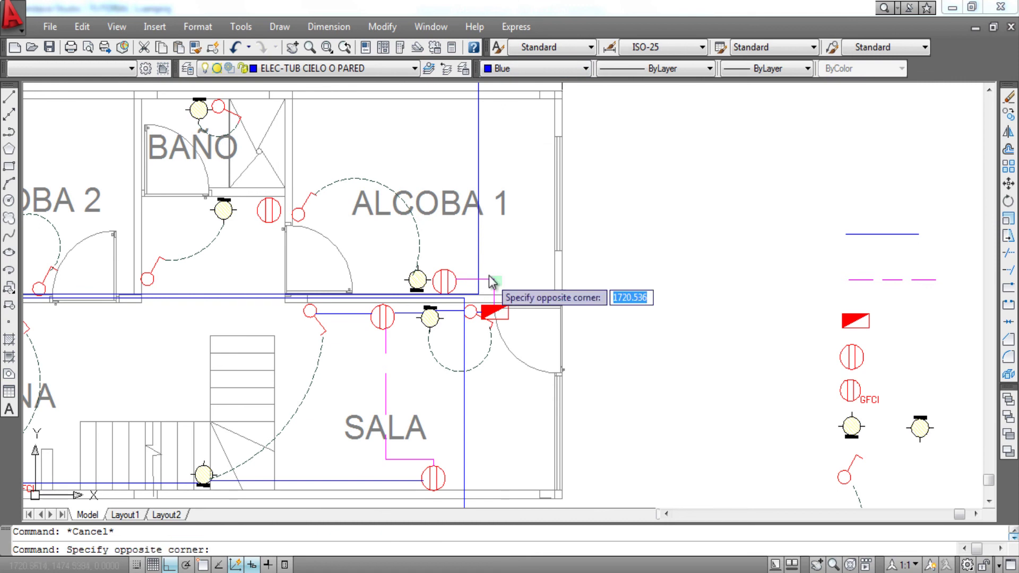
{"action": "left_click", "coordinate": [528, 70]}
{"action": "left_click", "coordinate": [523, 148]}
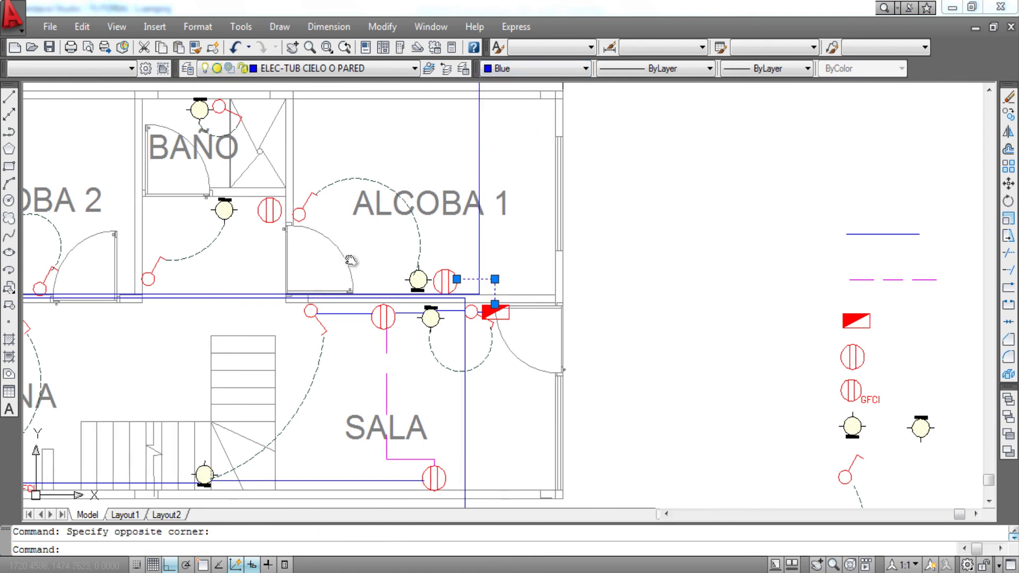
{"action": "middle_click_drag", "start_coordinate": [350, 260], "coordinate": [390, 258]}
{"action": "key", "text": "Escape"}
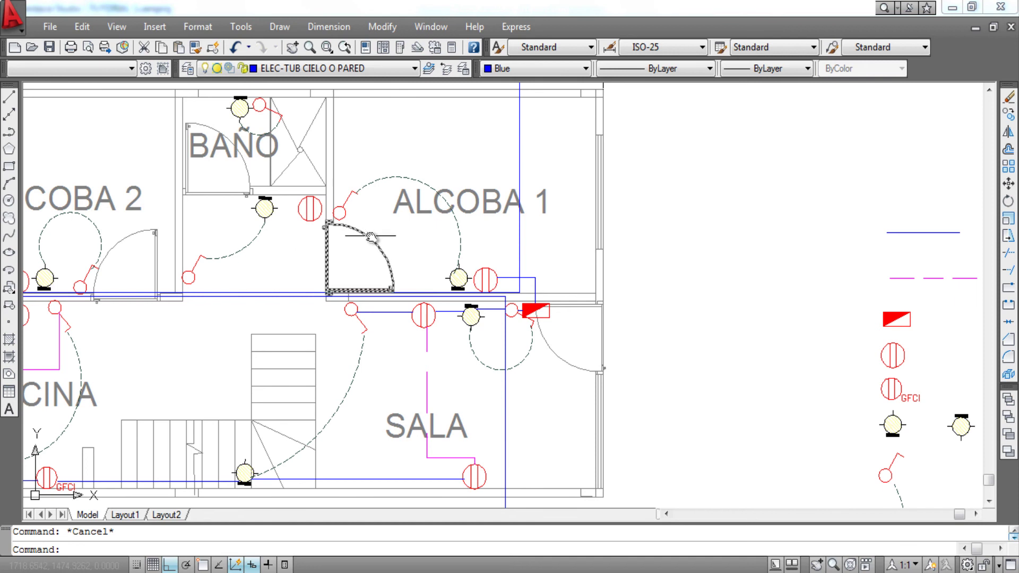
- On layer ELEC-TUB PISO, draw a conduit from the ALCOBA 1 lamp up and left to the door switch
{"action": "left_click", "coordinate": [296, 73]}
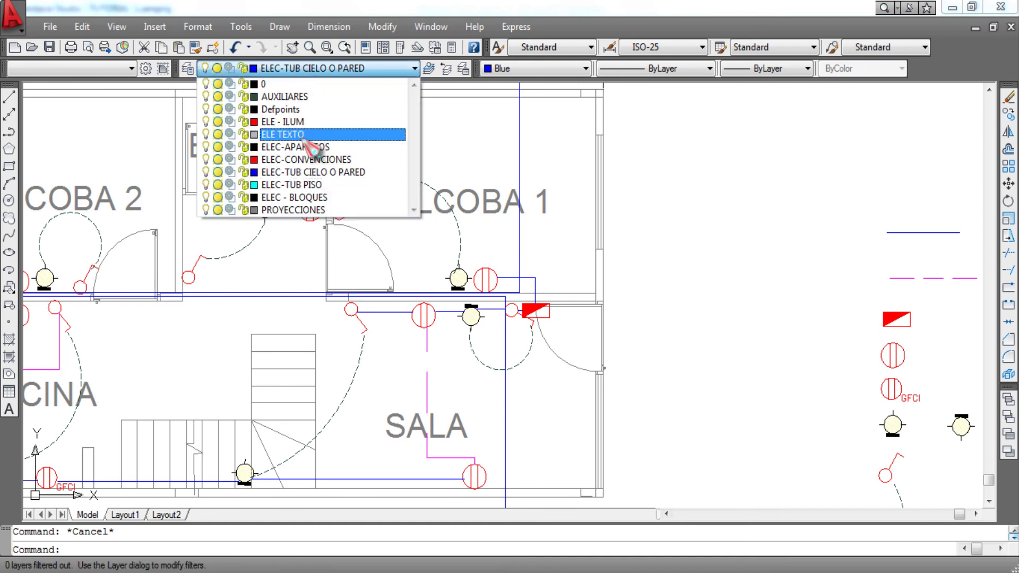
{"action": "left_click", "coordinate": [313, 183]}
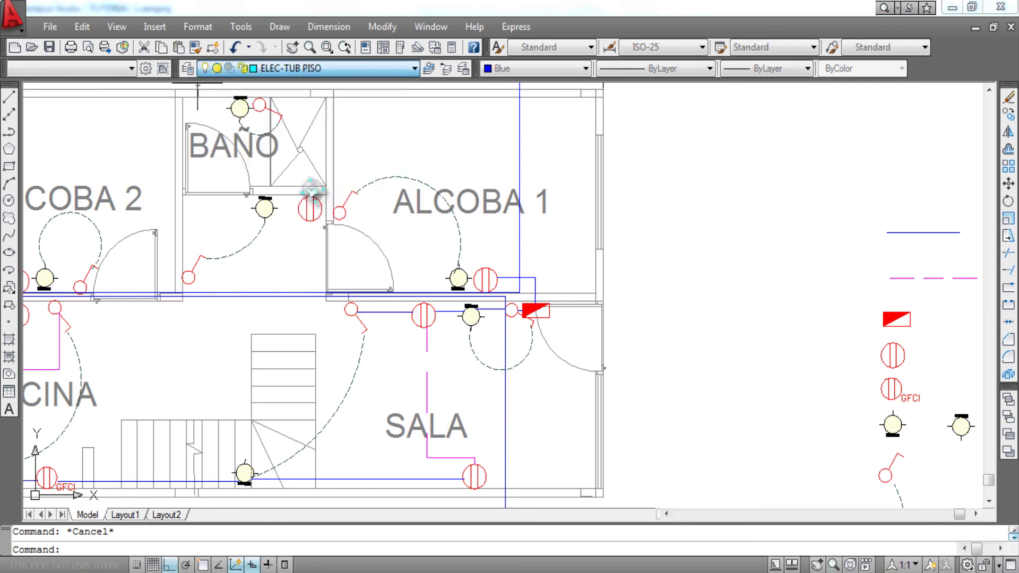
{"action": "left_click", "coordinate": [9, 132]}
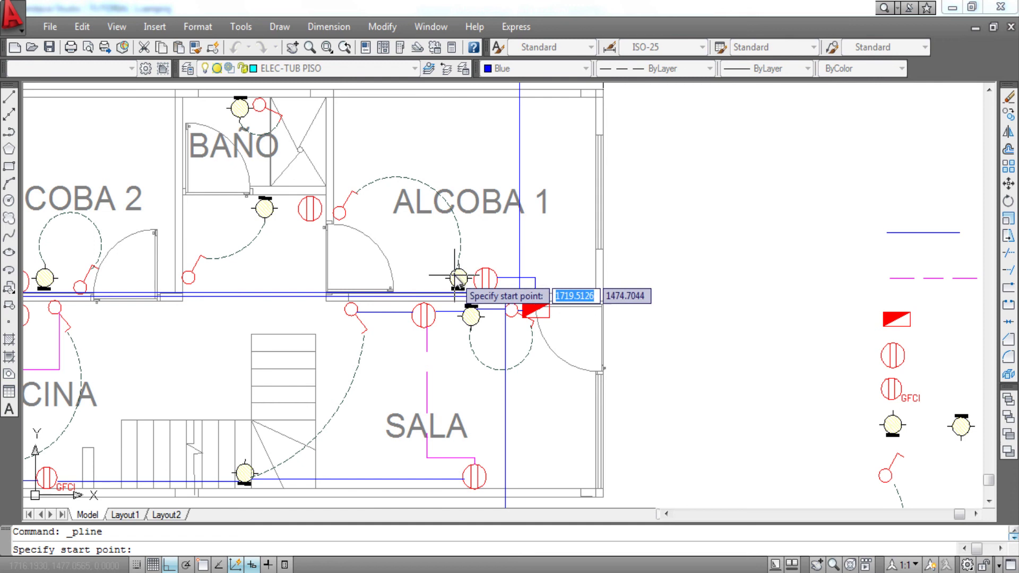
{"action": "left_click", "coordinate": [457, 278]}
{"action": "left_click", "coordinate": [456, 212]}
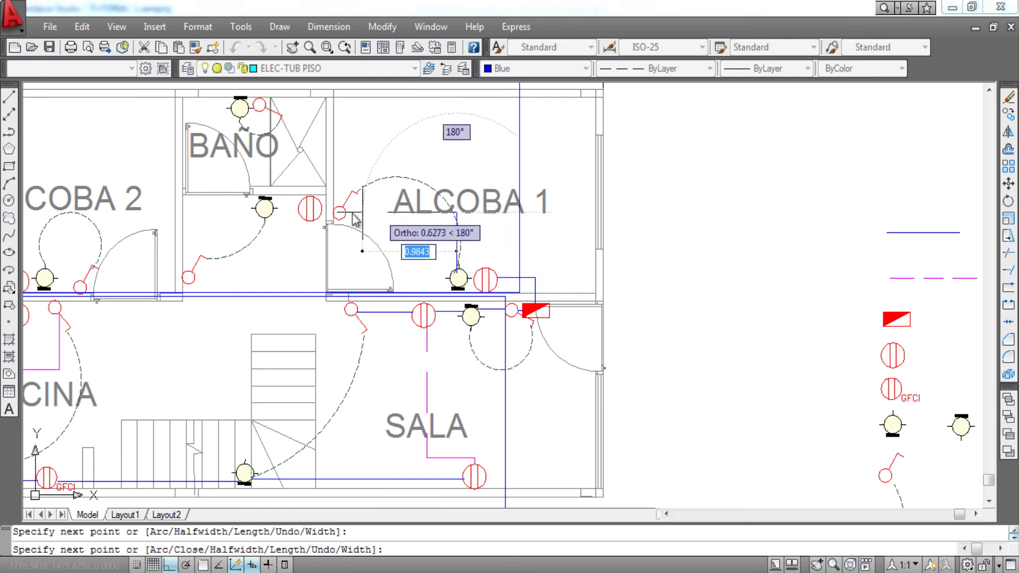
{"action": "left_click", "coordinate": [341, 214]}
{"action": "key", "text": "Escape"}
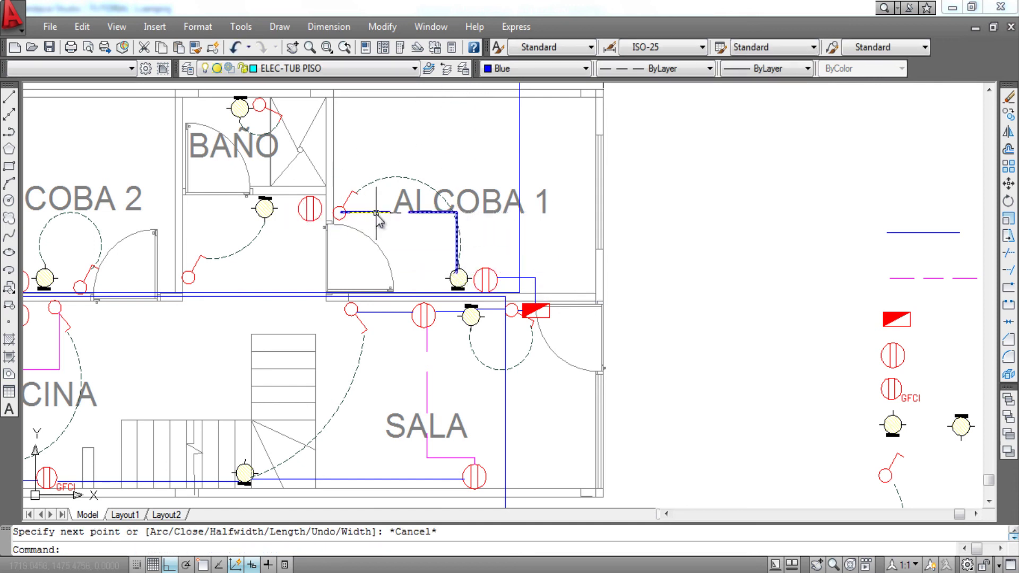
- Recolour the new conduit magenta and set the drawing colour to Magenta
{"action": "left_click", "coordinate": [376, 213]}
{"action": "left_click", "coordinate": [531, 71]}
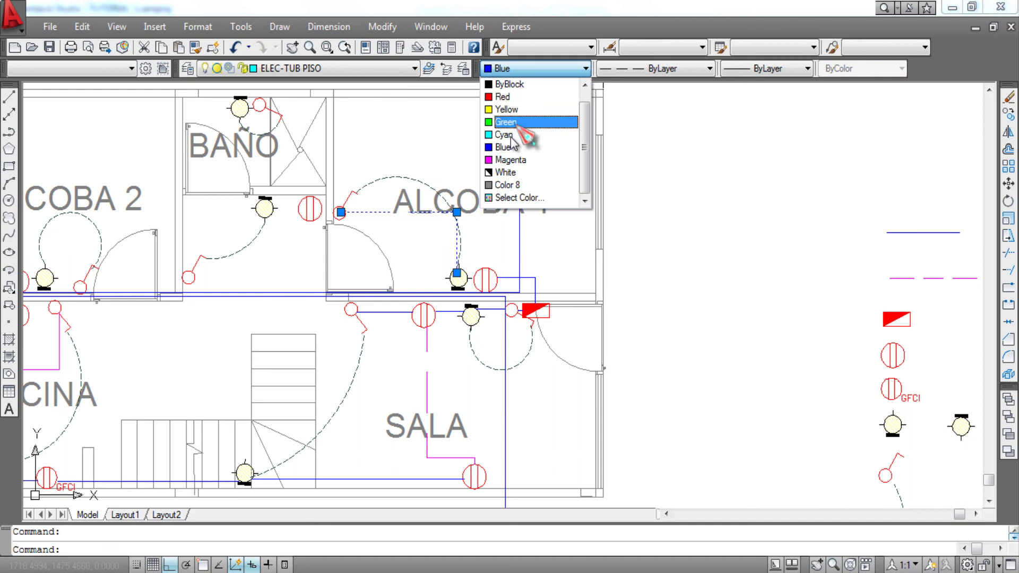
{"action": "left_click", "coordinate": [517, 164]}
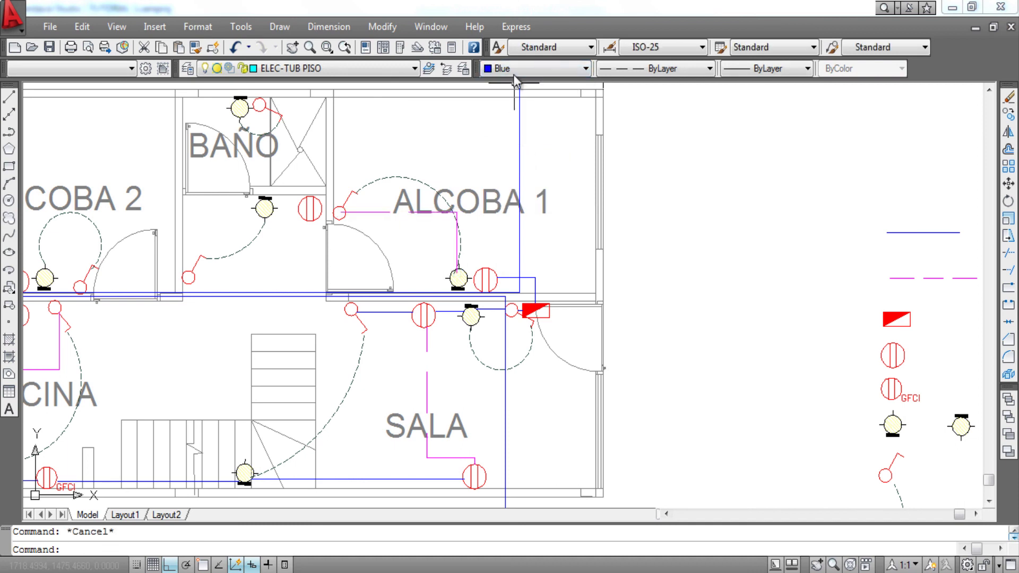
{"action": "left_click", "coordinate": [511, 72]}
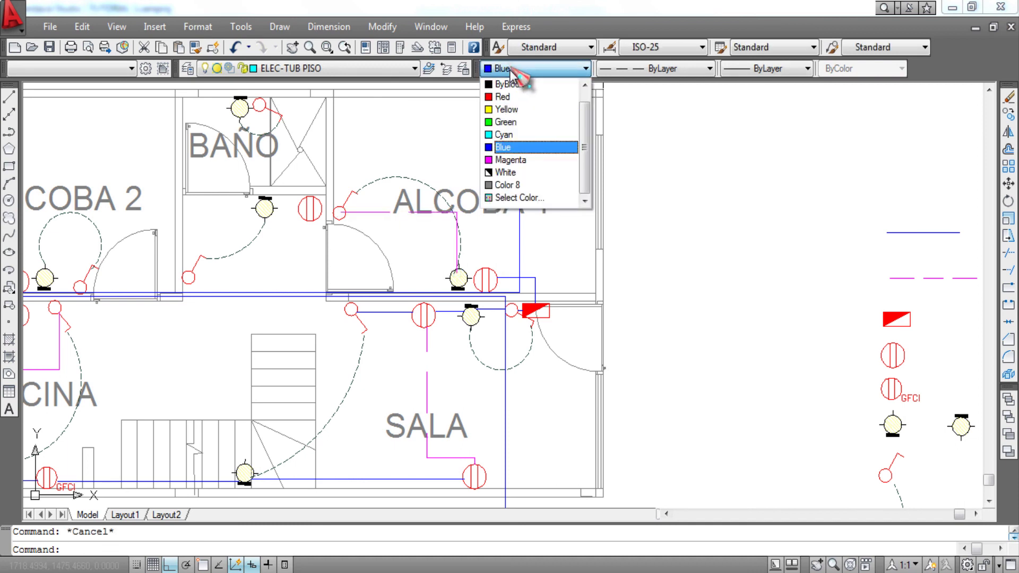
{"action": "left_click", "coordinate": [514, 158]}
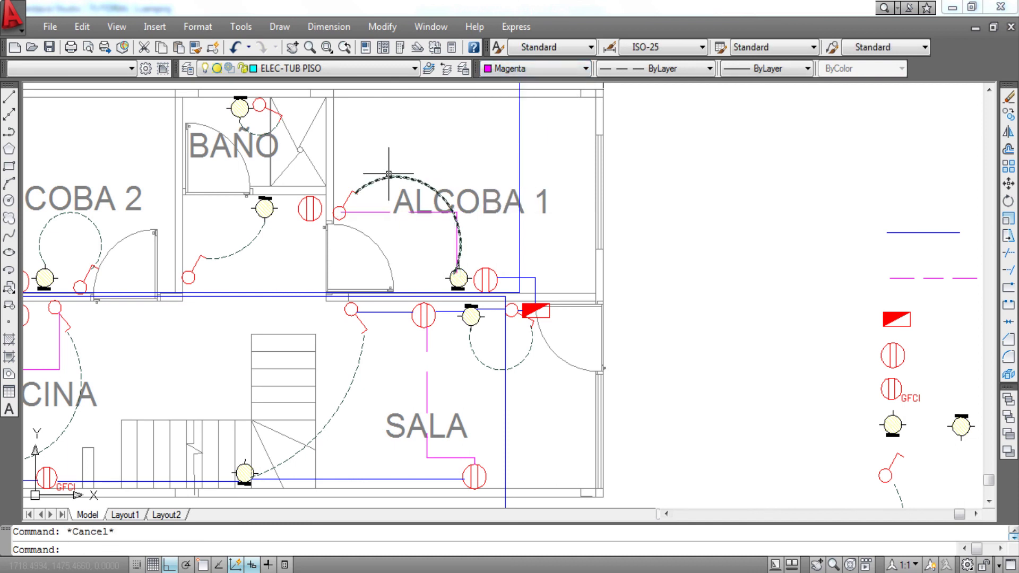
{"action": "middle_click_drag", "start_coordinate": [389, 174], "coordinate": [524, 165]}
{"action": "scroll", "coordinate": [477, 199], "scroll_direction": "up", "scroll_amount": 2}
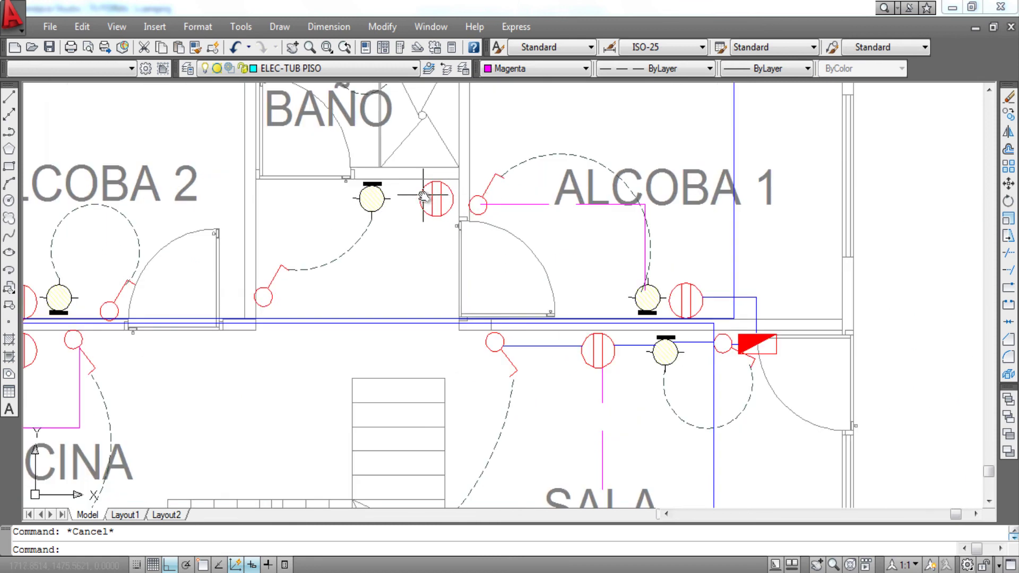
- Frame BAÑO and ALCOBA 1 and make layer ELEC-TUB CIELO O PARED current
{"action": "scroll", "coordinate": [422, 196], "scroll_direction": "down", "scroll_amount": 2}
{"action": "middle_click_drag", "start_coordinate": [423, 195], "coordinate": [405, 214]}
{"action": "scroll", "coordinate": [406, 214], "scroll_direction": "up", "scroll_amount": 2}
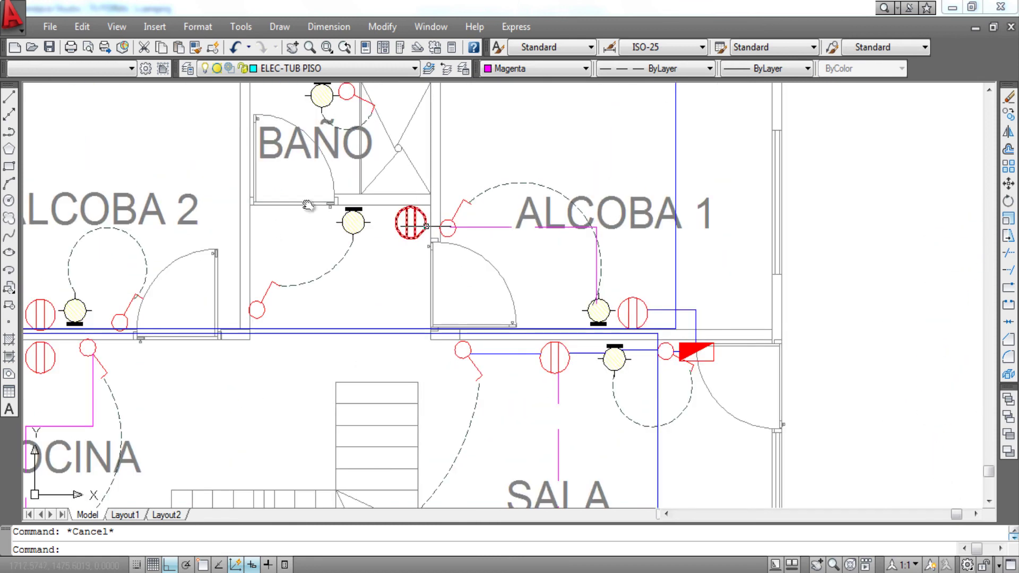
{"action": "left_click", "coordinate": [329, 68]}
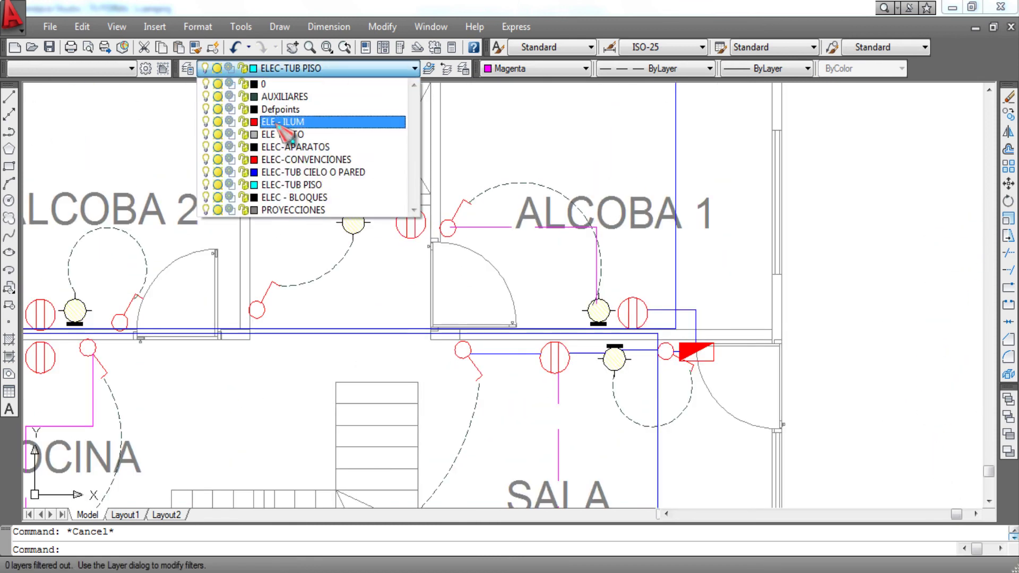
{"action": "left_click", "coordinate": [265, 171]}
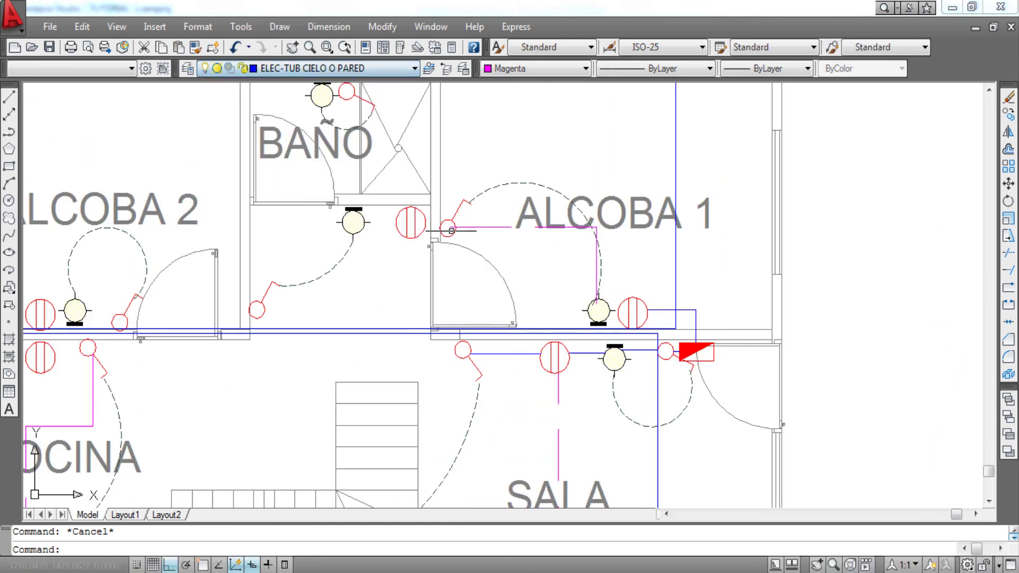
- Draw a conduit polyline from ALCOBA 1's door switch up to the neighbouring receptacle
{"action": "left_click", "coordinate": [9, 133]}
{"action": "scroll", "coordinate": [409, 223], "scroll_direction": "up", "scroll_amount": 3}
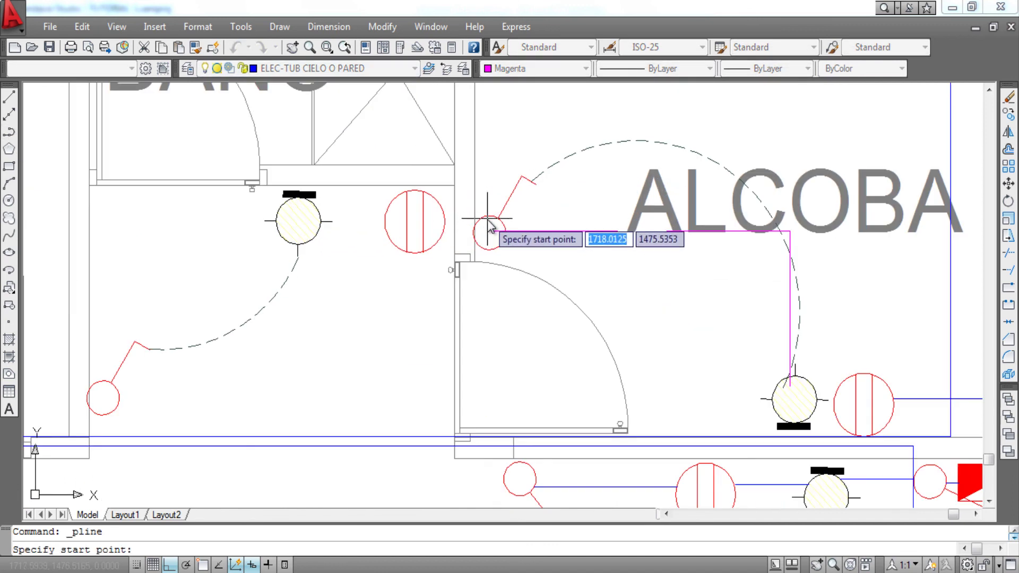
{"action": "left_click", "coordinate": [487, 217]}
{"action": "left_click", "coordinate": [487, 199]}
{"action": "left_click", "coordinate": [462, 199]}
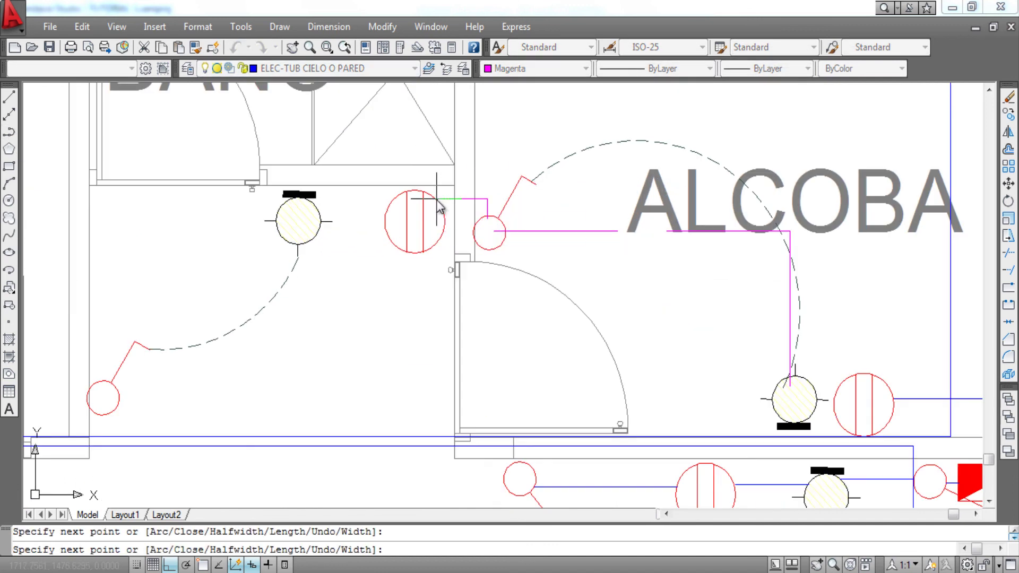
{"action": "key", "text": "Escape"}
- Set the drawing colour to Blue and recolour the new conduit blue
{"action": "left_click", "coordinate": [518, 63]}
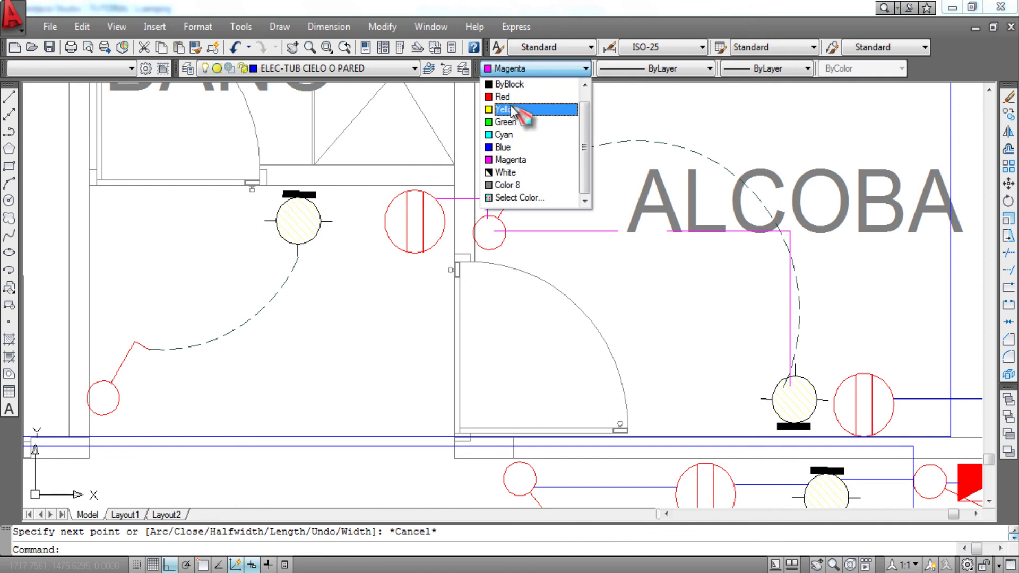
{"action": "left_click", "coordinate": [503, 148]}
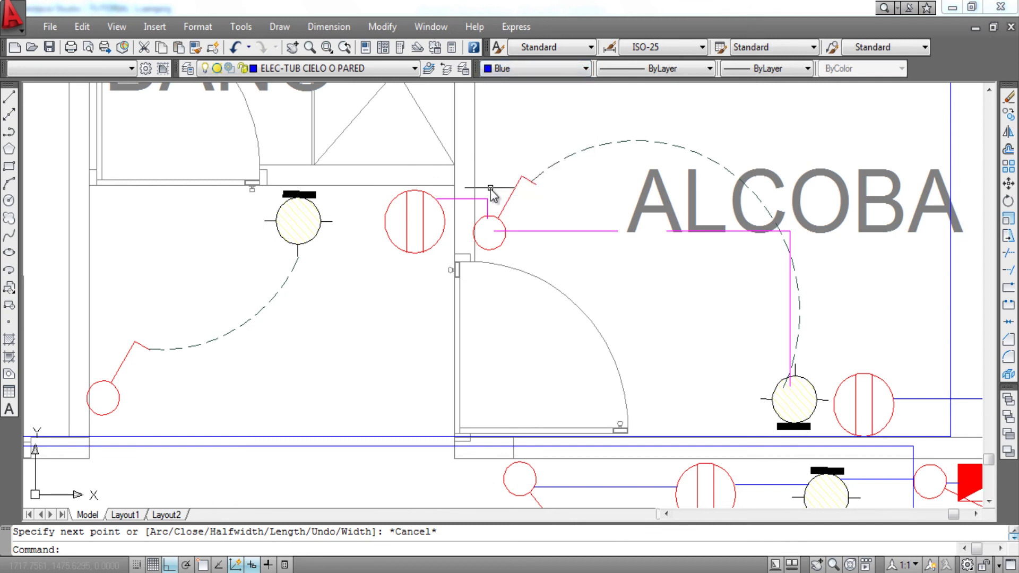
{"action": "left_click", "coordinate": [487, 206]}
{"action": "left_click", "coordinate": [516, 68]}
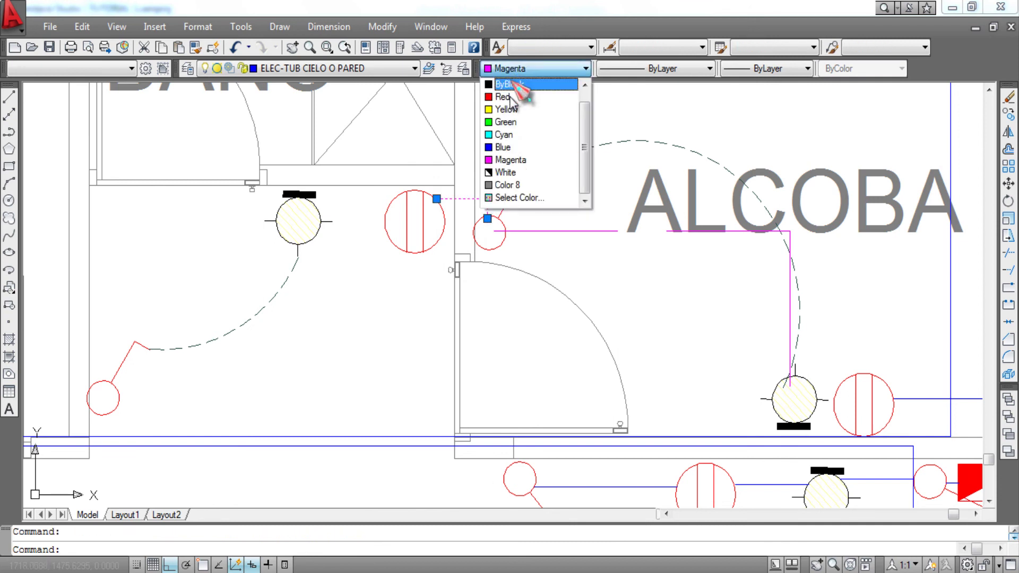
{"action": "left_click", "coordinate": [509, 144]}
{"action": "key", "text": "Escape"}
- Draw a blue conduit from the receptacle left to the lamp below BAÑO
{"action": "middle_click_drag", "start_coordinate": [403, 177], "coordinate": [77, 172]}
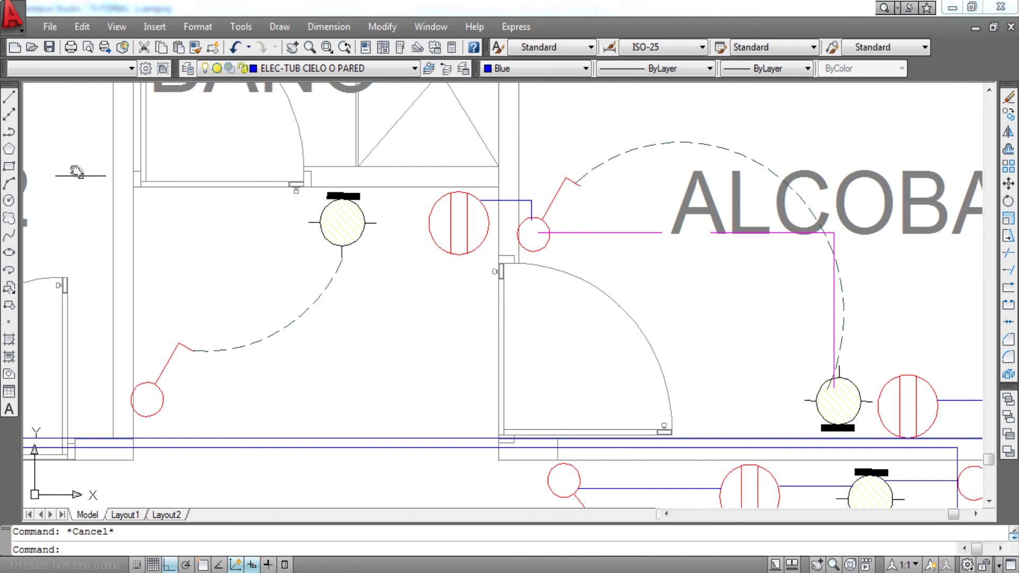
{"action": "left_click", "coordinate": [9, 131]}
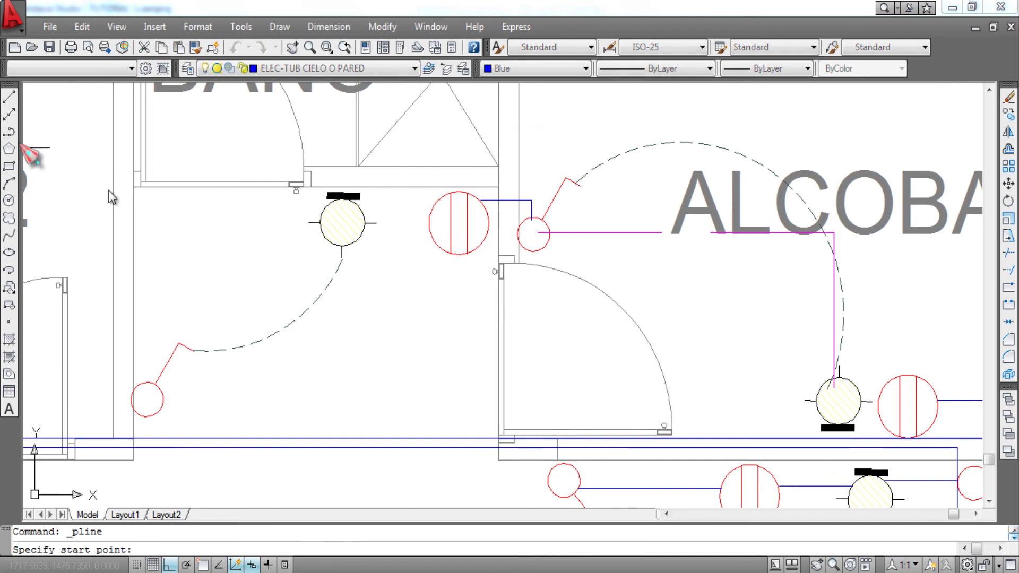
{"action": "left_click", "coordinate": [435, 200]}
{"action": "left_click", "coordinate": [370, 200]}
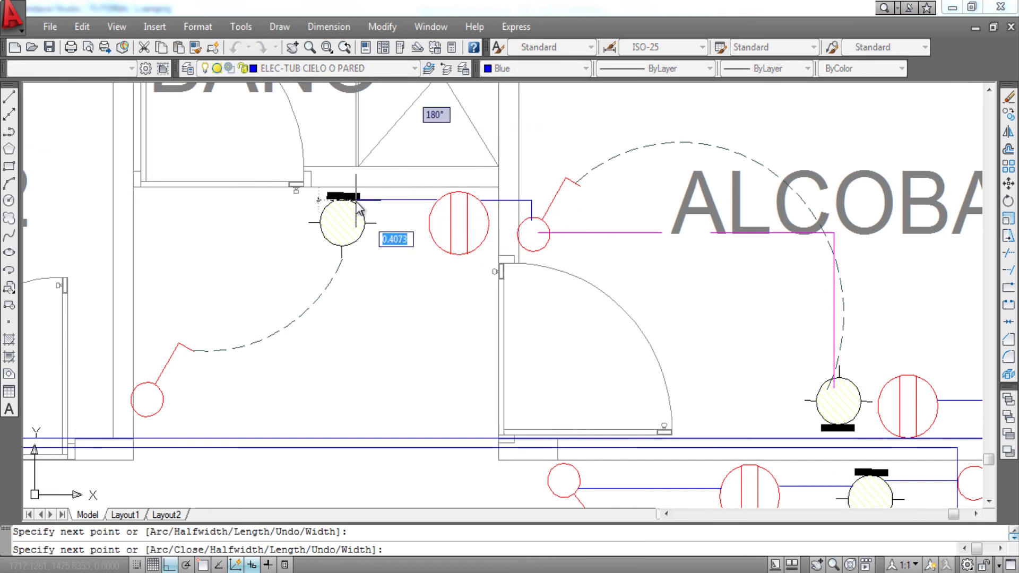
{"action": "key", "text": "Escape"}
{"action": "scroll", "coordinate": [382, 202], "scroll_direction": "down", "scroll_amount": 2}
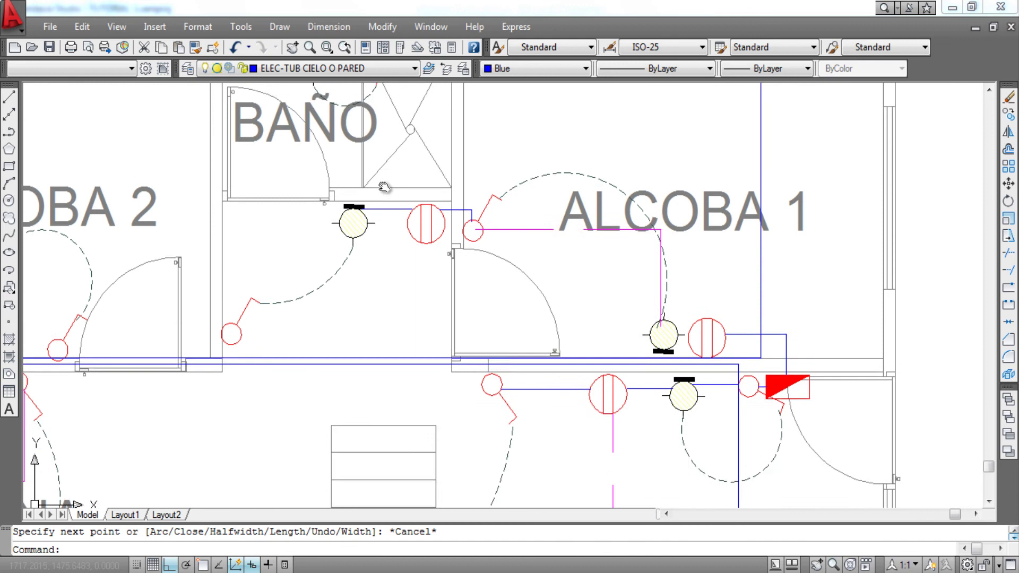
{"action": "mouse_move", "coordinate": [382, 189]}
{"action": "middle_mouse_down"}
{"action": "mouse_move", "coordinate": [383, 276]}
{"action": "mouse_move", "coordinate": [393, 220]}
{"action": "middle_mouse_up"}
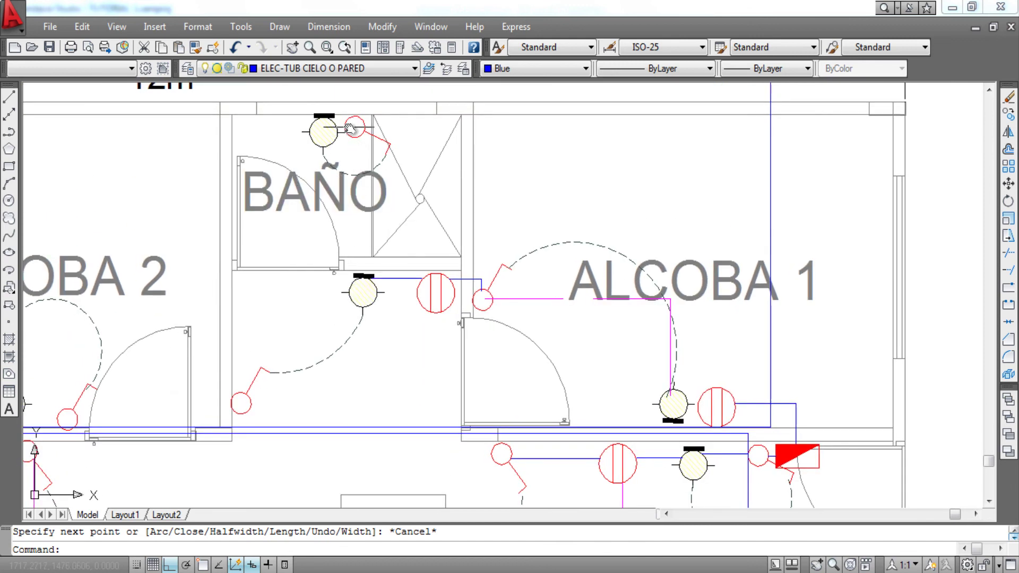
{"action": "left_click", "coordinate": [318, 68]}
- On layer ELEC-TUB PISO in magenta, run a conduit from the lamp below BAÑO up to the bathroom fixture
{"action": "left_click", "coordinate": [356, 188]}
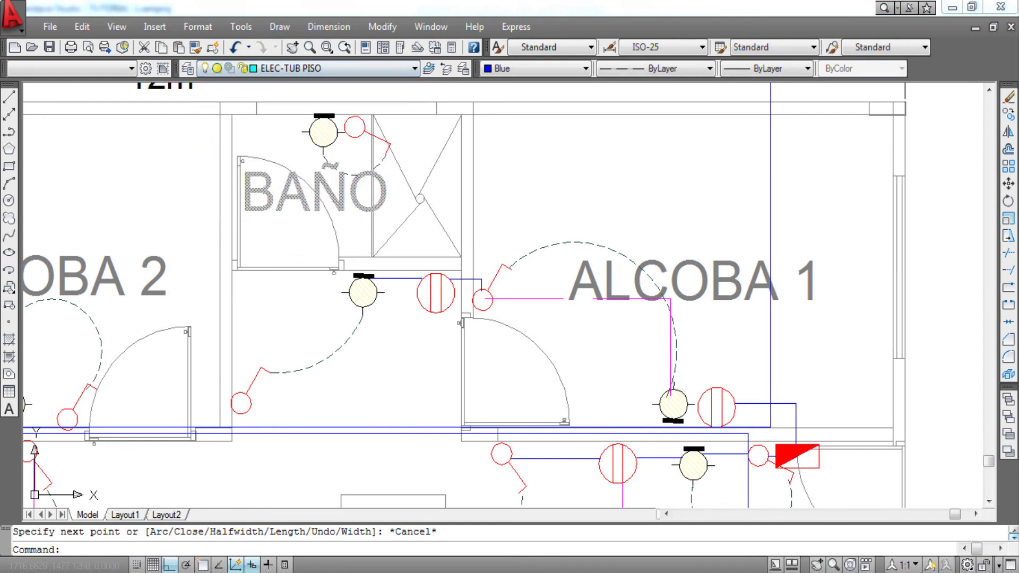
{"action": "left_click", "coordinate": [510, 68]}
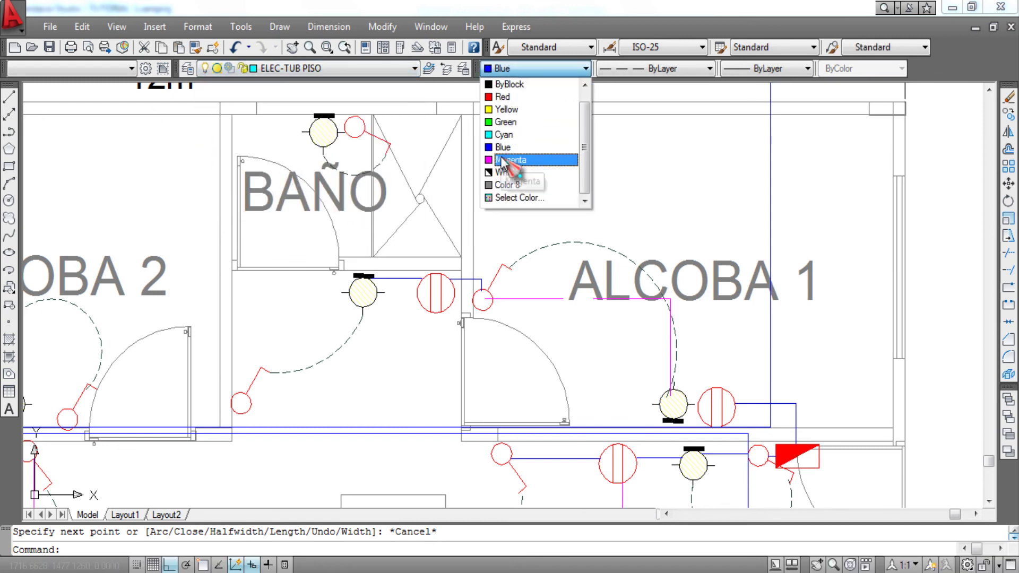
{"action": "left_click", "coordinate": [504, 160]}
{"action": "left_click", "coordinate": [8, 132]}
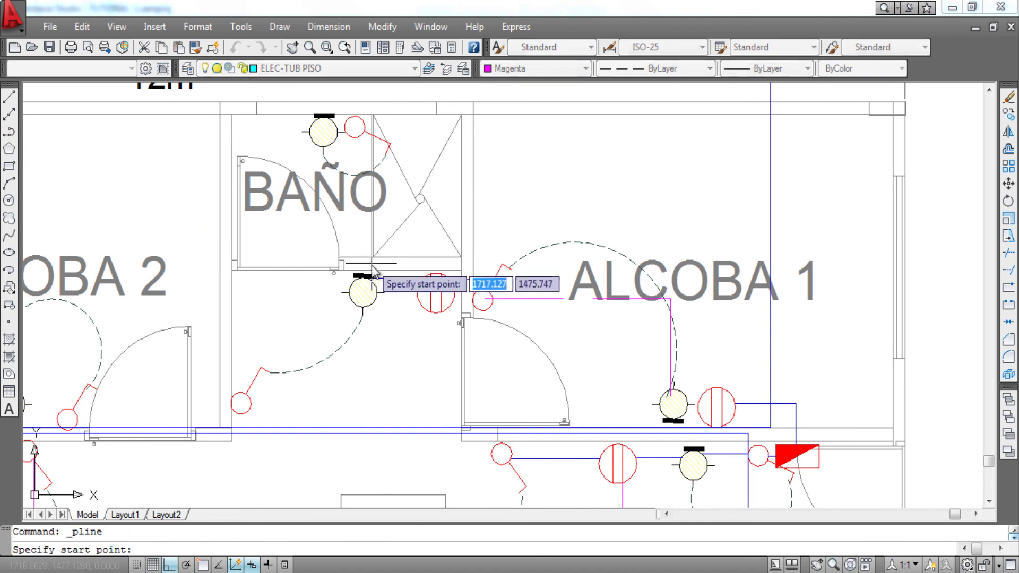
{"action": "left_click", "coordinate": [366, 277]}
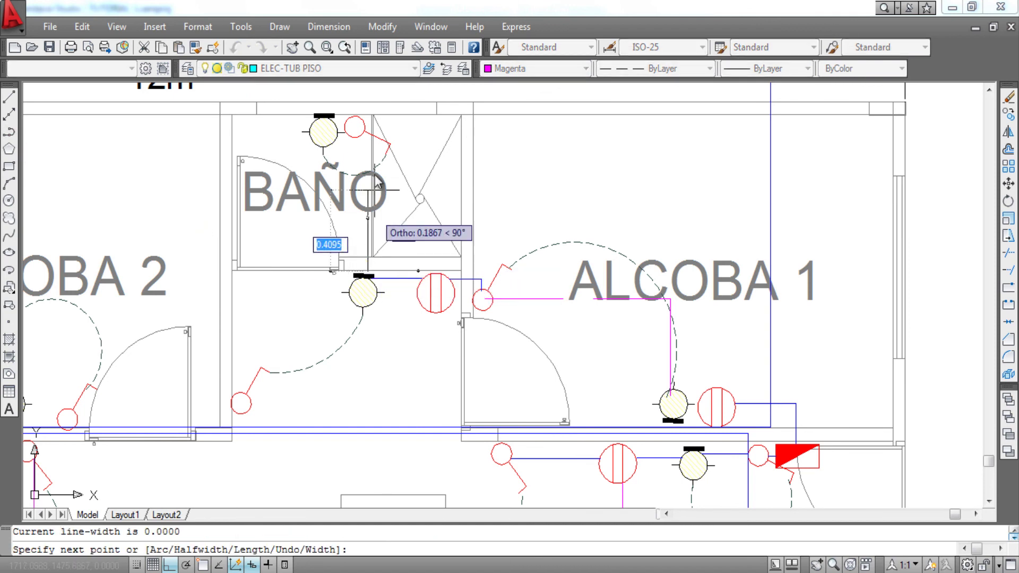
{"action": "left_click", "coordinate": [368, 123]}
{"action": "left_click", "coordinate": [333, 123]}
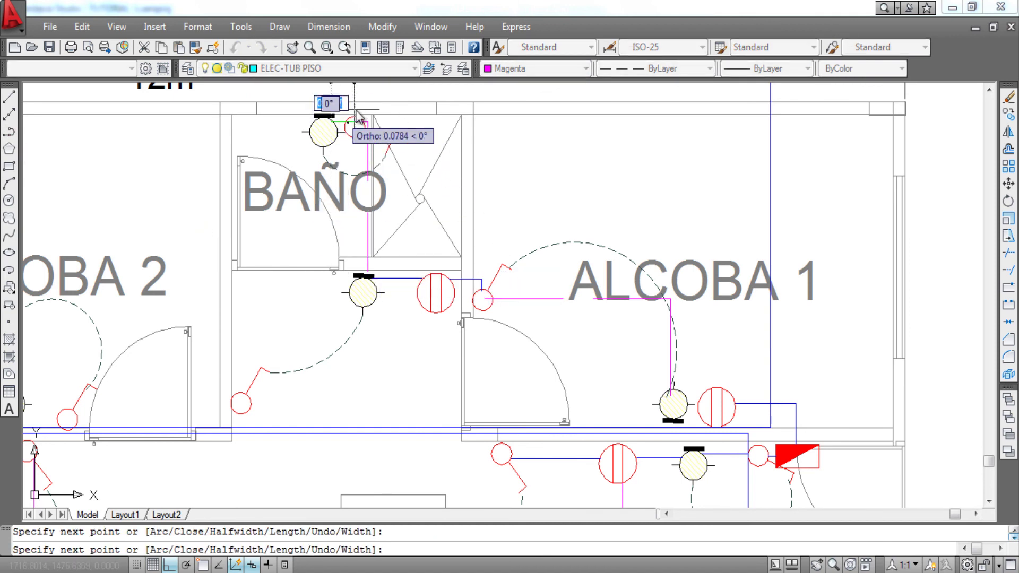
{"action": "key", "text": "Escape"}
- Draw a magenta conduit from the red switch circle up toward the lamp
{"action": "middle_click_drag", "start_coordinate": [376, 277], "coordinate": [395, 185]}
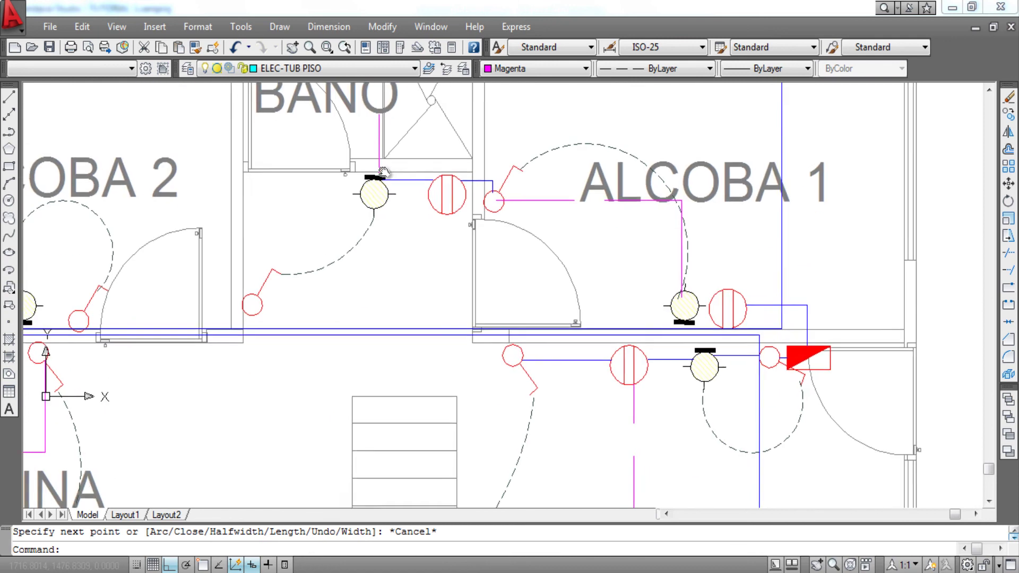
{"action": "left_click", "coordinate": [8, 132]}
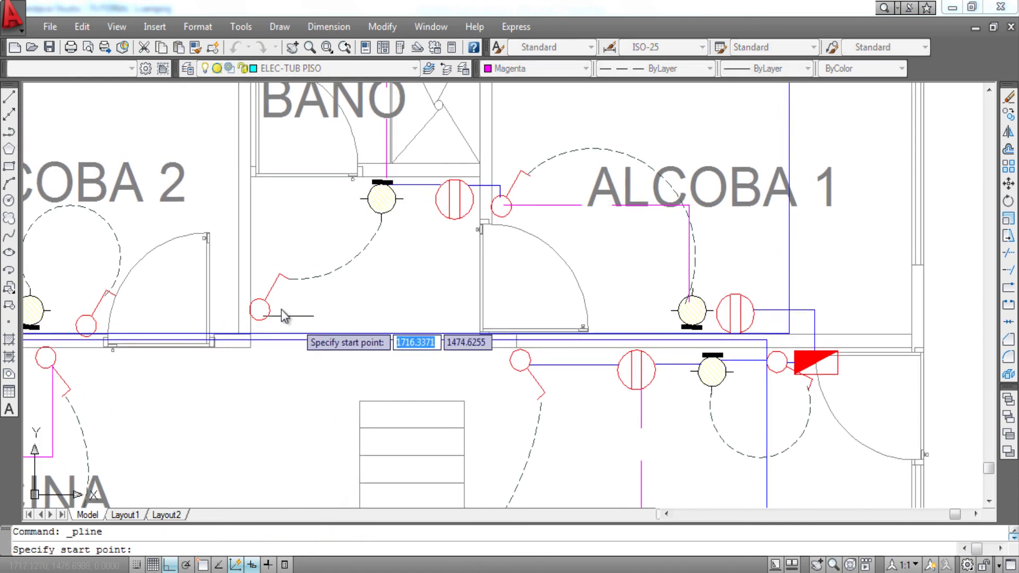
{"action": "left_click", "coordinate": [258, 307]}
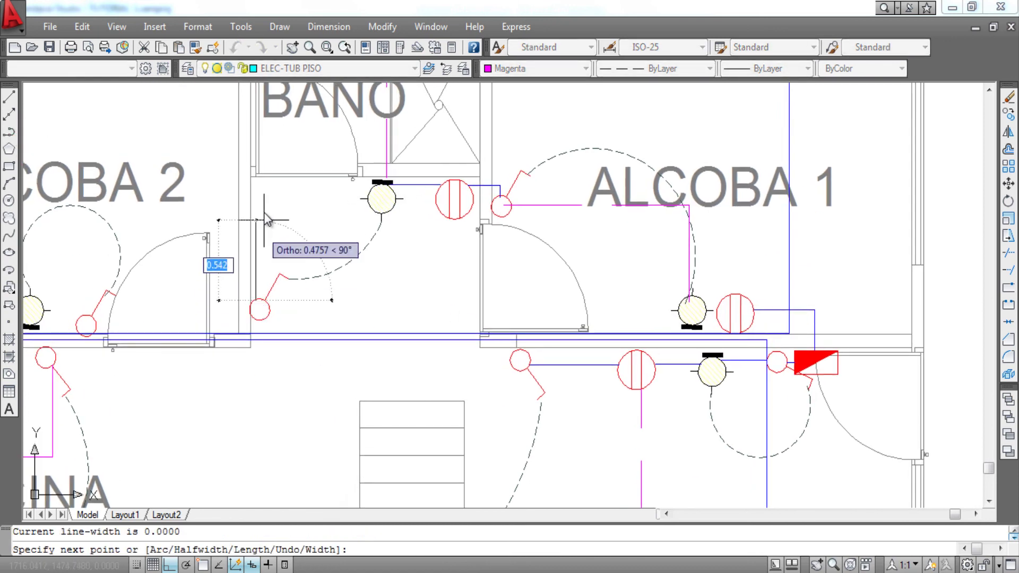
{"action": "left_click", "coordinate": [265, 196]}
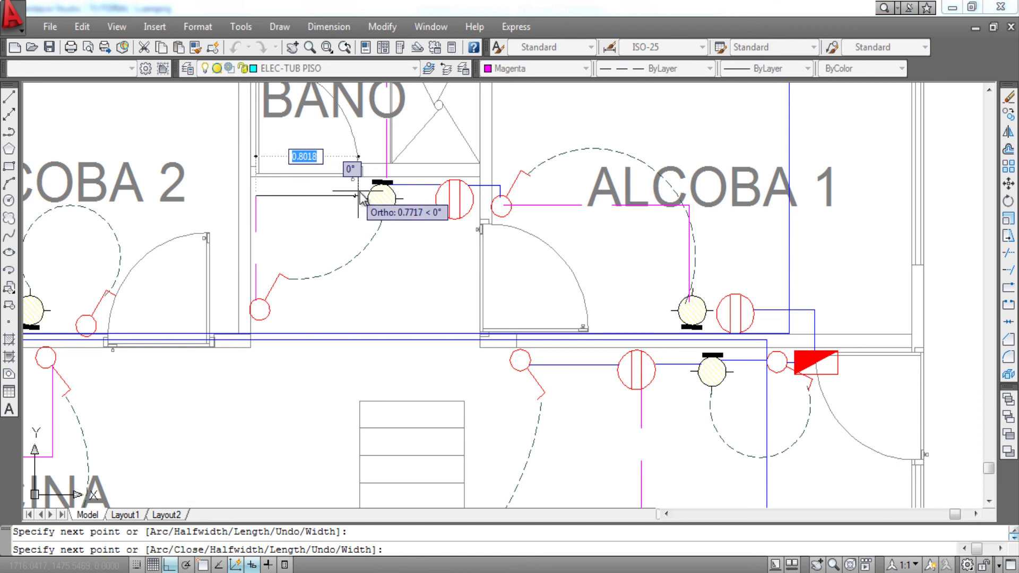
{"action": "key", "text": "Escape"}
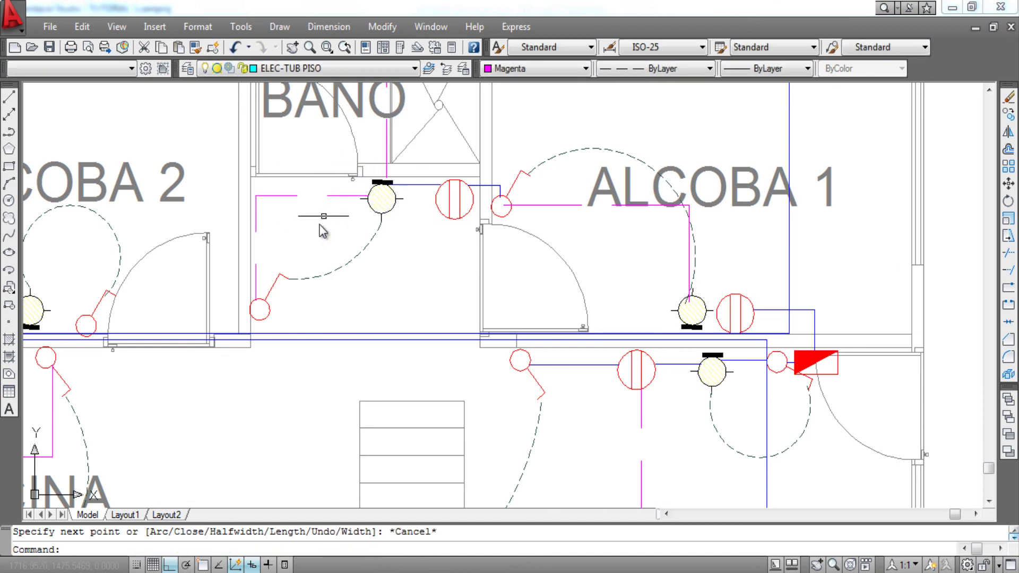
{"action": "middle_click_drag", "start_coordinate": [324, 221], "coordinate": [477, 223]}
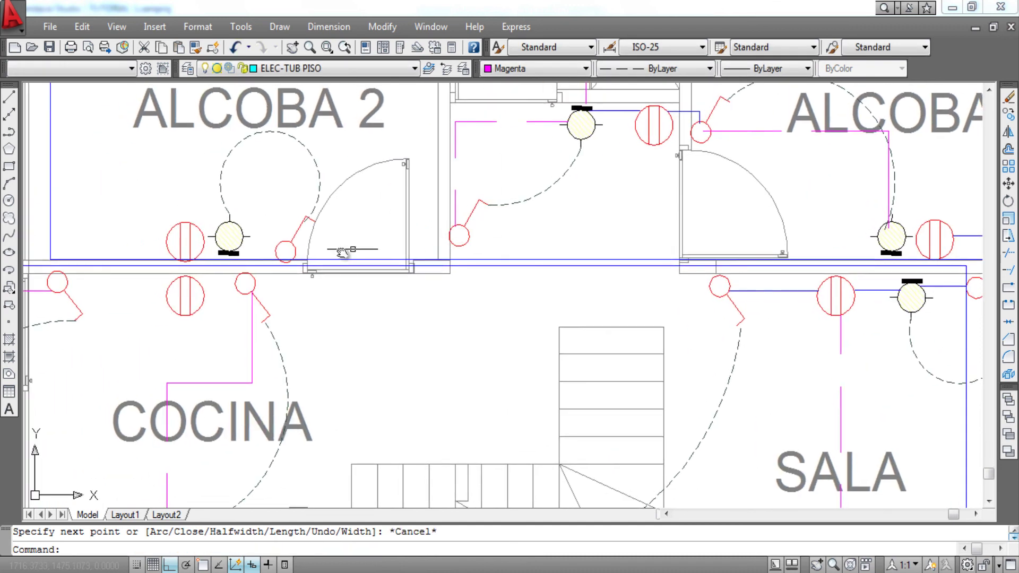
- Draw a magenta conduit from the switch beside the bathroom left to ALCOBA 2's switch
{"action": "left_click", "coordinate": [9, 132]}
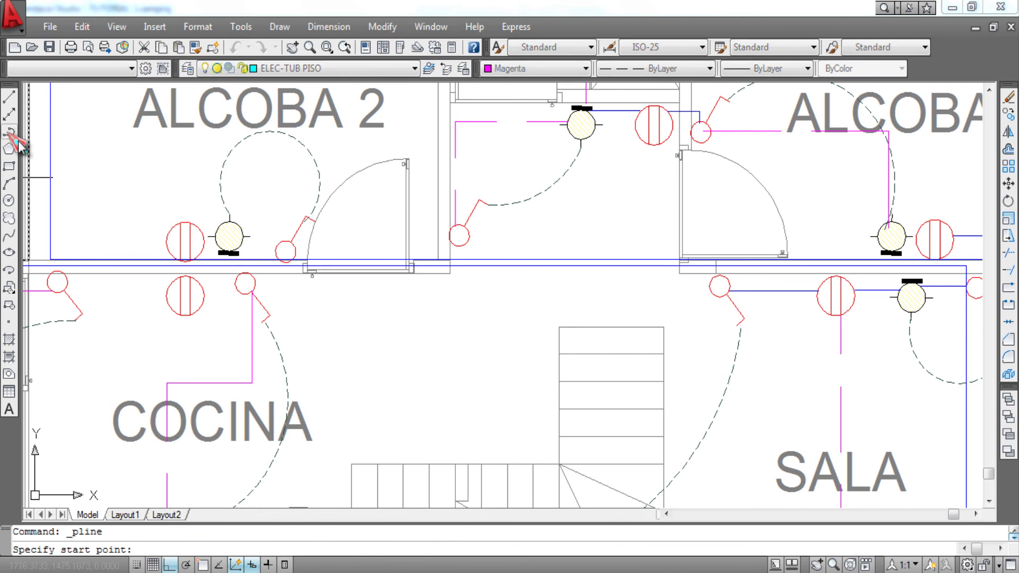
{"action": "left_click", "coordinate": [449, 235]}
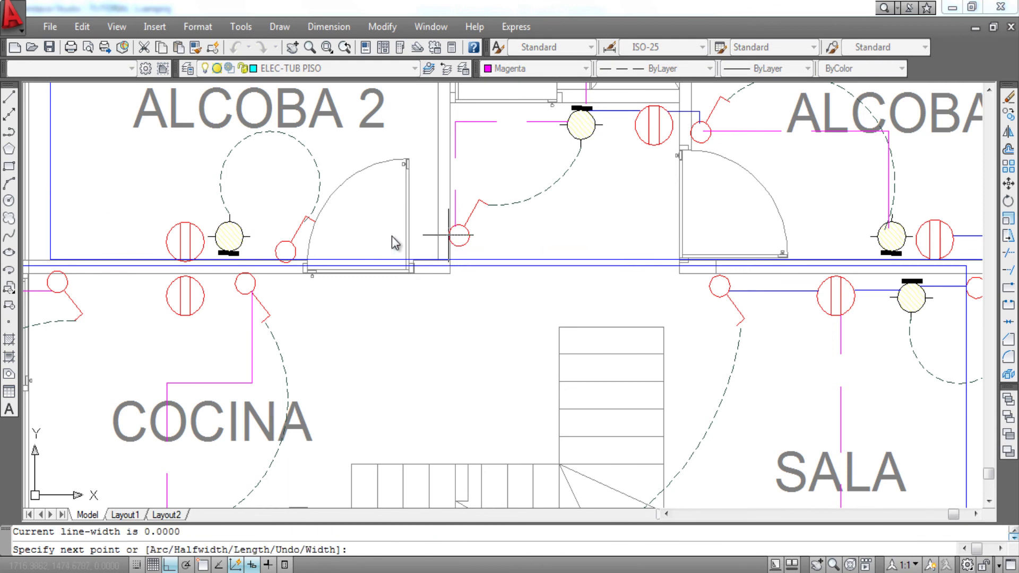
{"action": "left_click", "coordinate": [313, 235]}
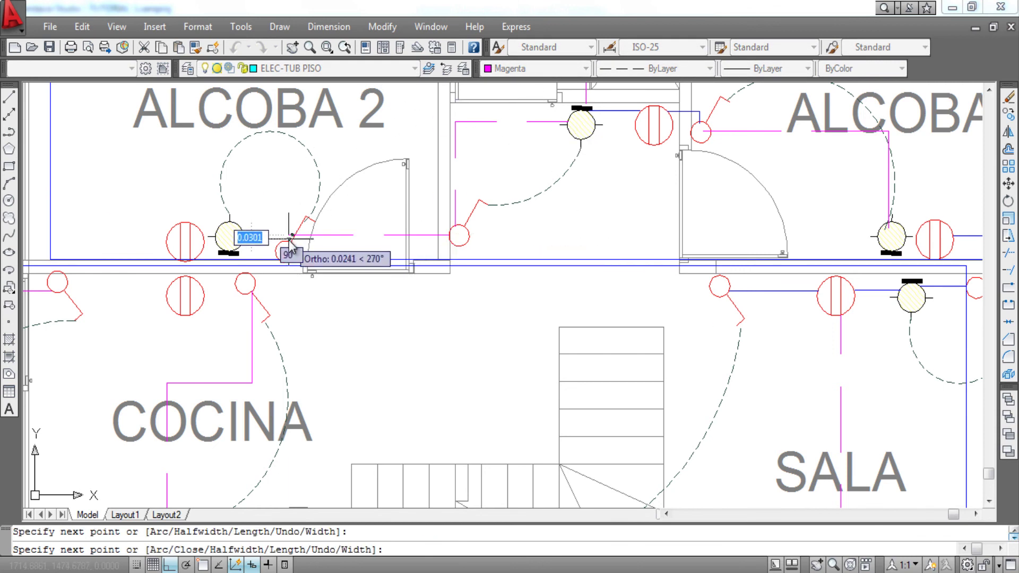
{"action": "key", "text": "Escape"}
- Adjust the end point of the magenta conduit at the ALCOBA 2 switch
{"action": "scroll", "coordinate": [286, 236], "scroll_direction": "up", "scroll_amount": 2}
{"action": "scroll", "coordinate": [297, 233], "scroll_direction": "up", "scroll_amount": 4}
{"action": "scroll", "coordinate": [335, 229], "scroll_direction": "up", "scroll_amount": 2}
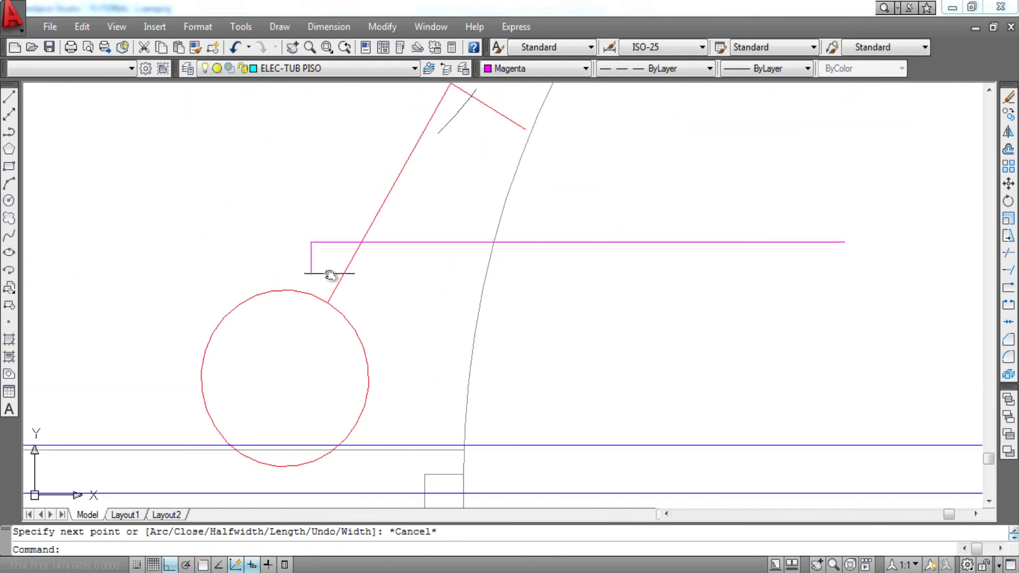
{"action": "left_click_drag", "start_coordinate": [337, 273], "coordinate": [280, 260]}
{"action": "left_click", "coordinate": [311, 273]}
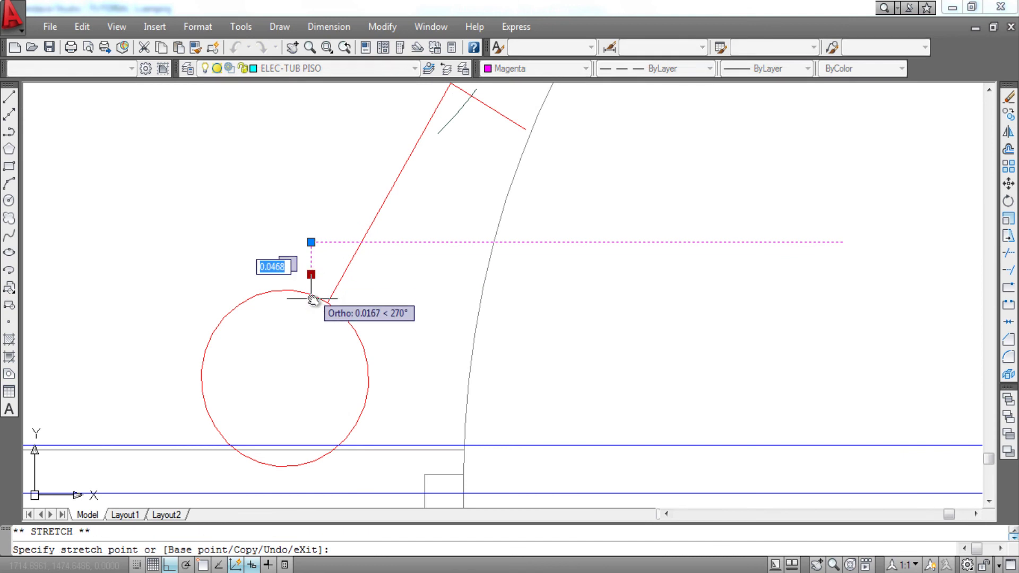
{"action": "key", "text": "Escape"}
{"action": "scroll", "coordinate": [379, 271], "scroll_direction": "down", "scroll_amount": 4}
{"action": "middle_click_drag", "start_coordinate": [379, 272], "coordinate": [390, 252]}
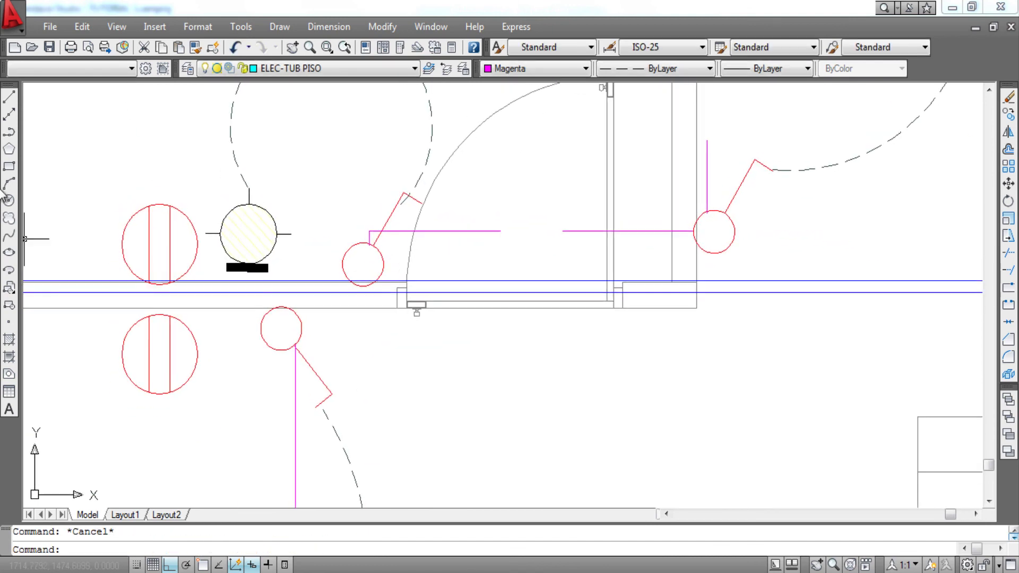
- Make layer ELEC-TUB CIELO O PARED current with the colour set to Blue
{"action": "left_click", "coordinate": [11, 134]}
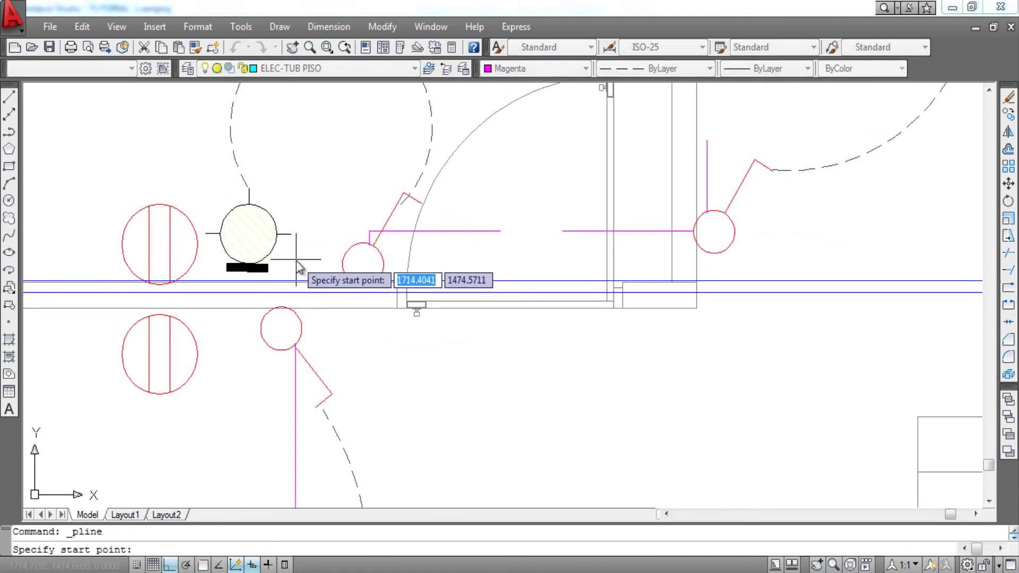
{"action": "left_click", "coordinate": [342, 69]}
{"action": "left_click", "coordinate": [318, 173]}
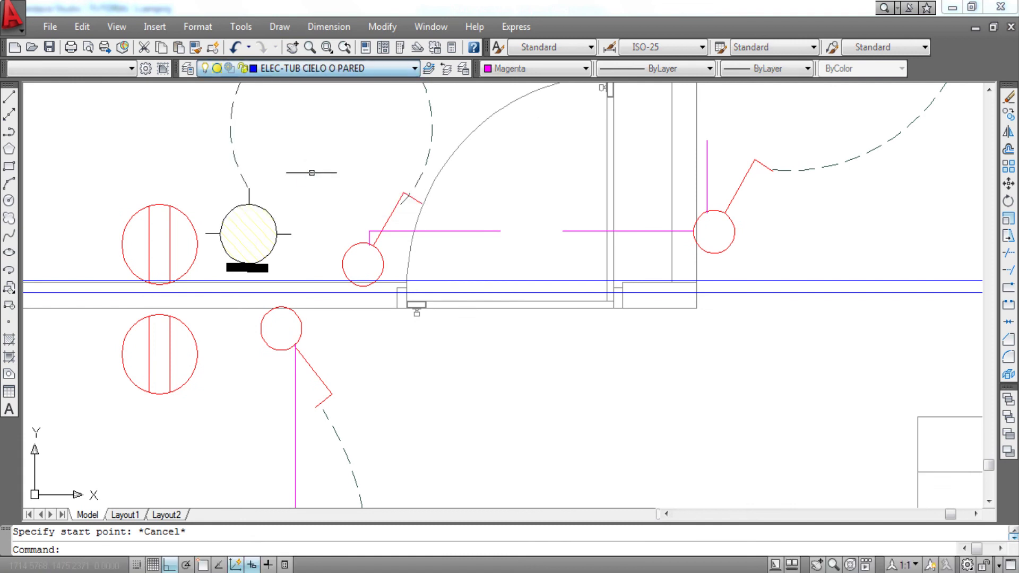
{"action": "left_click", "coordinate": [533, 70]}
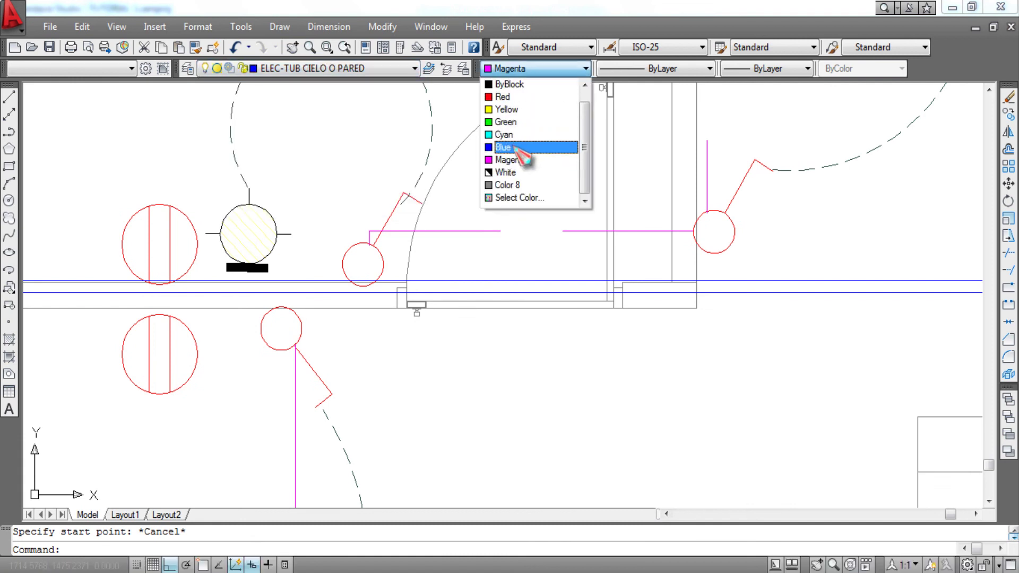
{"action": "left_click", "coordinate": [517, 148]}
- Draw blue conduits from ALCOBA 2's switch to the lamp and from the lamp left to the outlet
{"action": "left_click", "coordinate": [9, 135]}
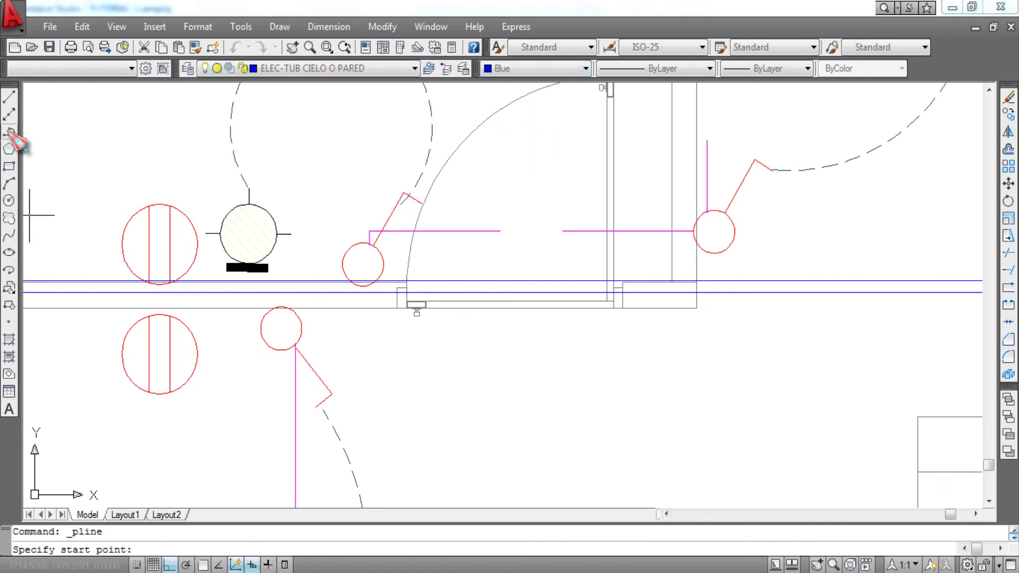
{"action": "left_click", "coordinate": [341, 265]}
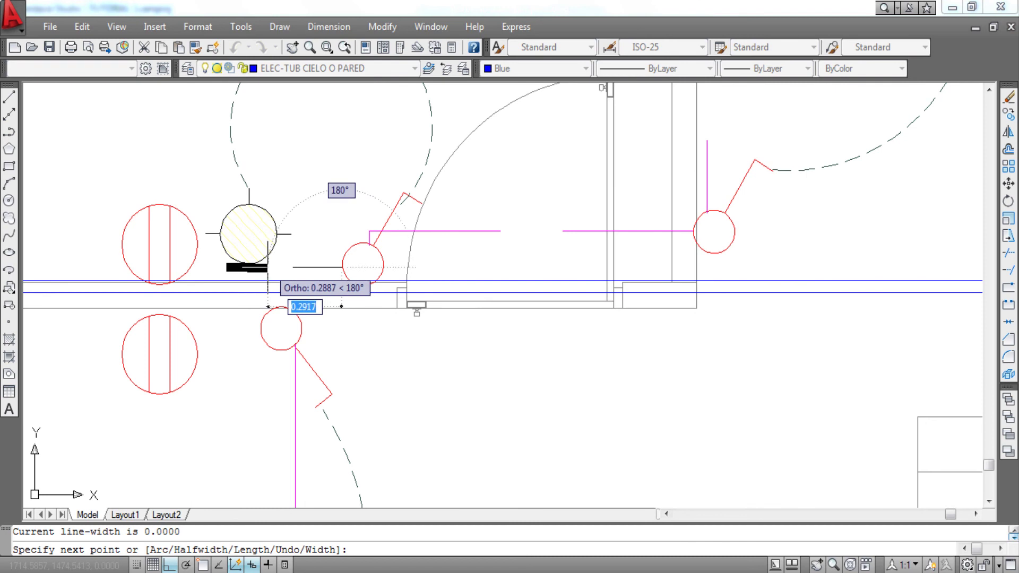
{"action": "left_click", "coordinate": [268, 278]}
{"action": "key", "text": "Escape"}
{"action": "left_click", "coordinate": [11, 133]}
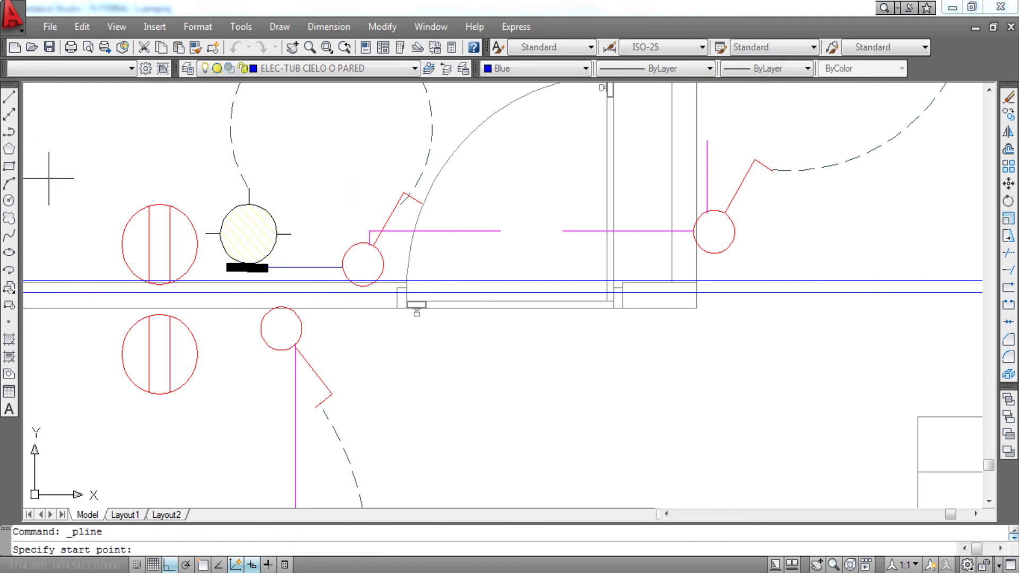
{"action": "left_click", "coordinate": [227, 264]}
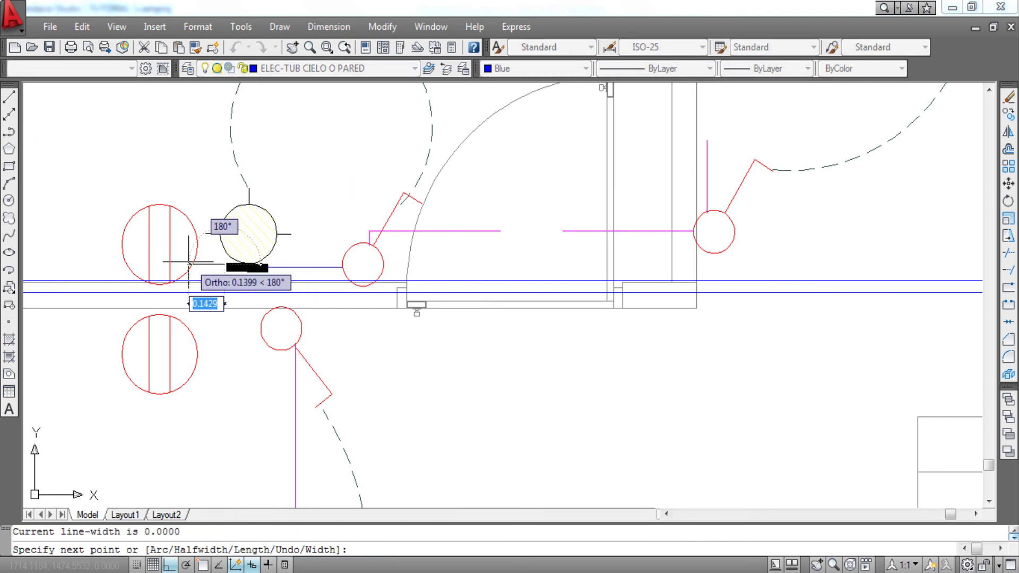
{"action": "left_click", "coordinate": [188, 263]}
{"action": "key", "text": "Escape"}
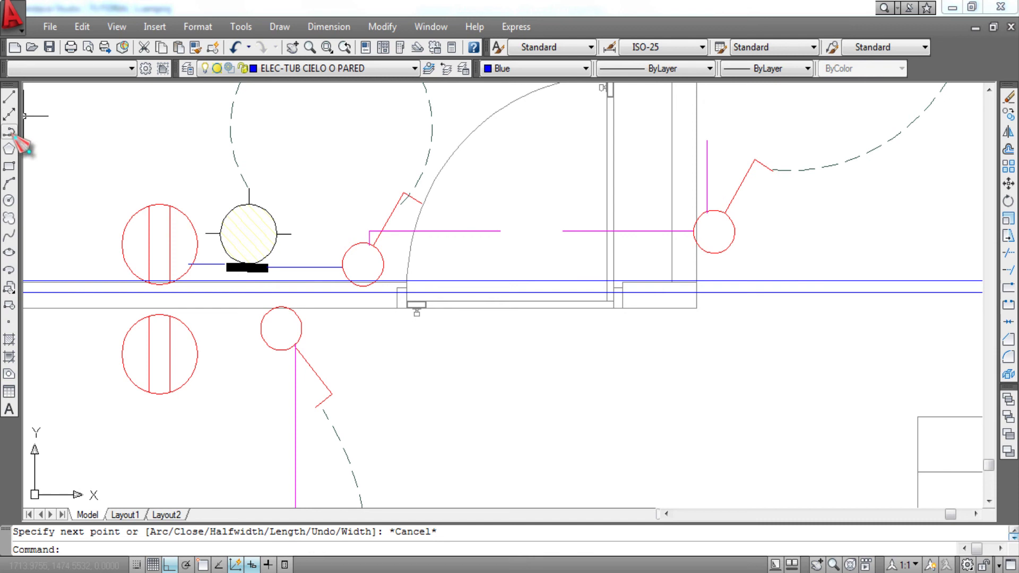
- Run a blue conduit from the outlet branch down to the lower outlet
{"action": "left_click", "coordinate": [11, 132]}
{"action": "left_click", "coordinate": [160, 282]}
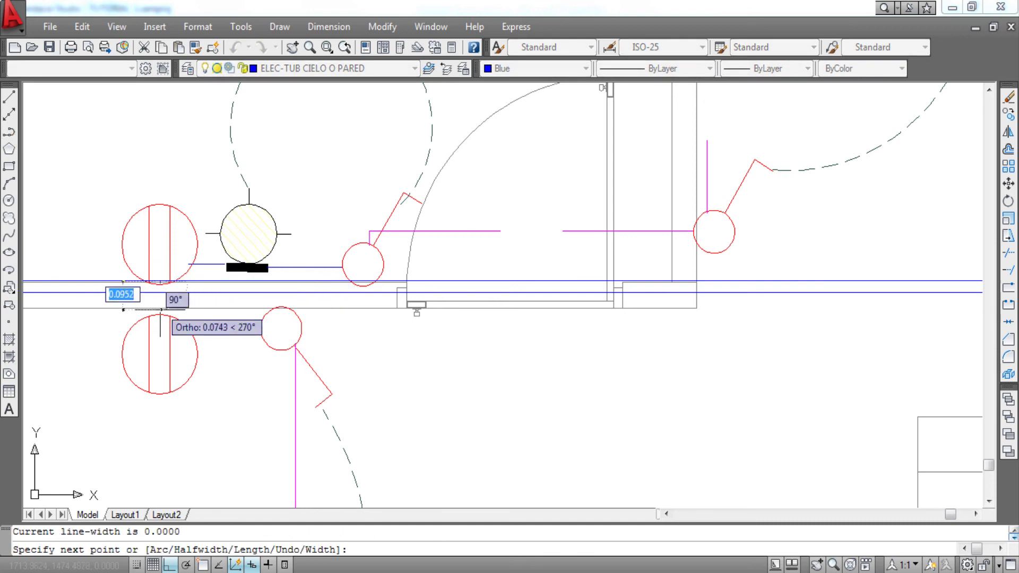
{"action": "left_click", "coordinate": [160, 319]}
{"action": "key", "text": "Escape"}
{"action": "scroll", "coordinate": [278, 283], "scroll_direction": "down", "scroll_amount": 3}
{"action": "scroll", "coordinate": [278, 284], "scroll_direction": "down", "scroll_amount": 2}
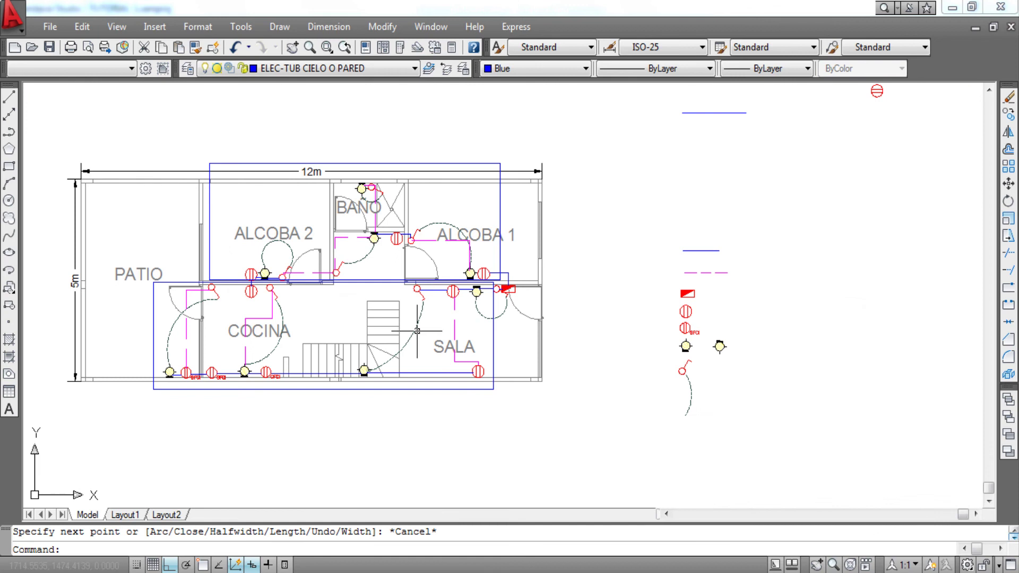
{"action": "scroll", "coordinate": [470, 244], "scroll_direction": "up", "scroll_amount": 2}
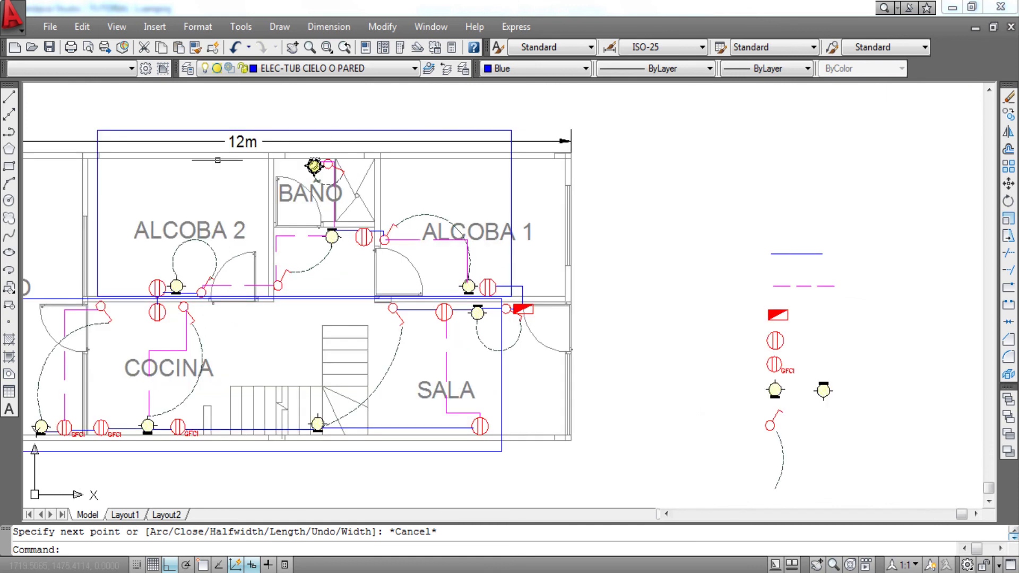
{"action": "scroll", "coordinate": [364, 289], "scroll_direction": "up", "scroll_amount": 2}
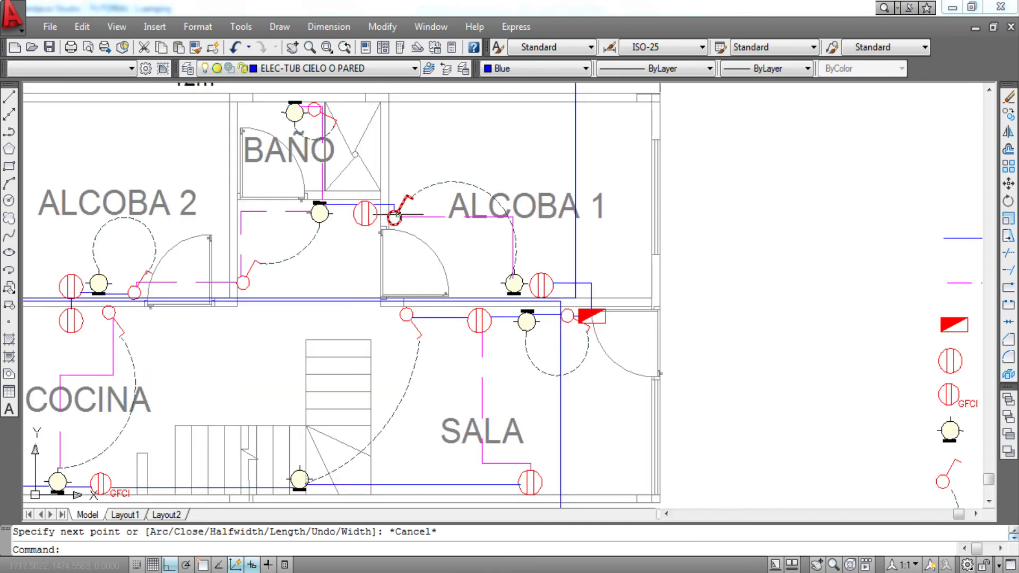
{"action": "middle_click_drag", "start_coordinate": [332, 138], "coordinate": [653, 158]}
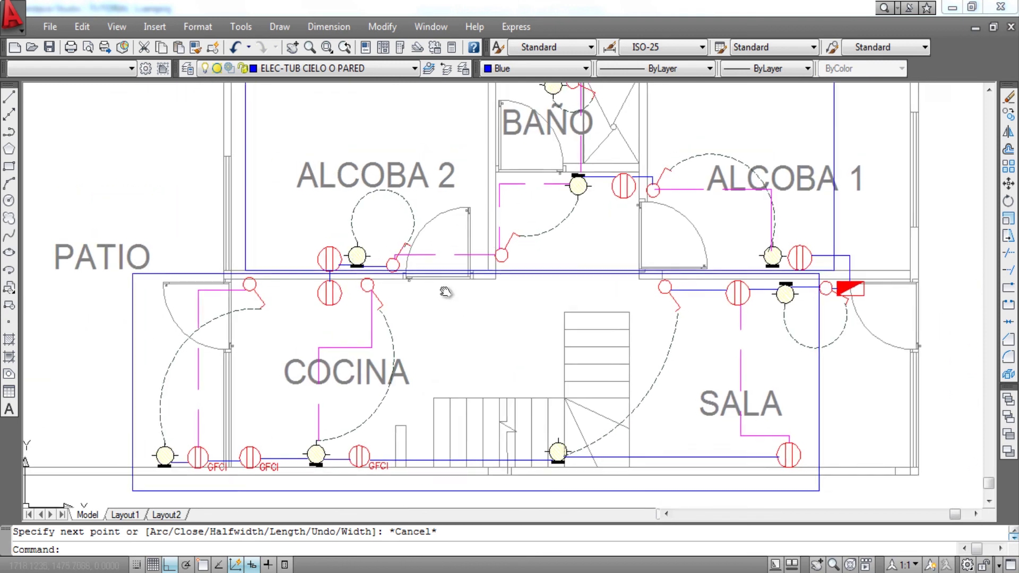
{"action": "middle_click_drag", "start_coordinate": [402, 242], "coordinate": [546, 199]}
{"action": "middle_click_drag", "start_coordinate": [563, 325], "coordinate": [449, 250]}
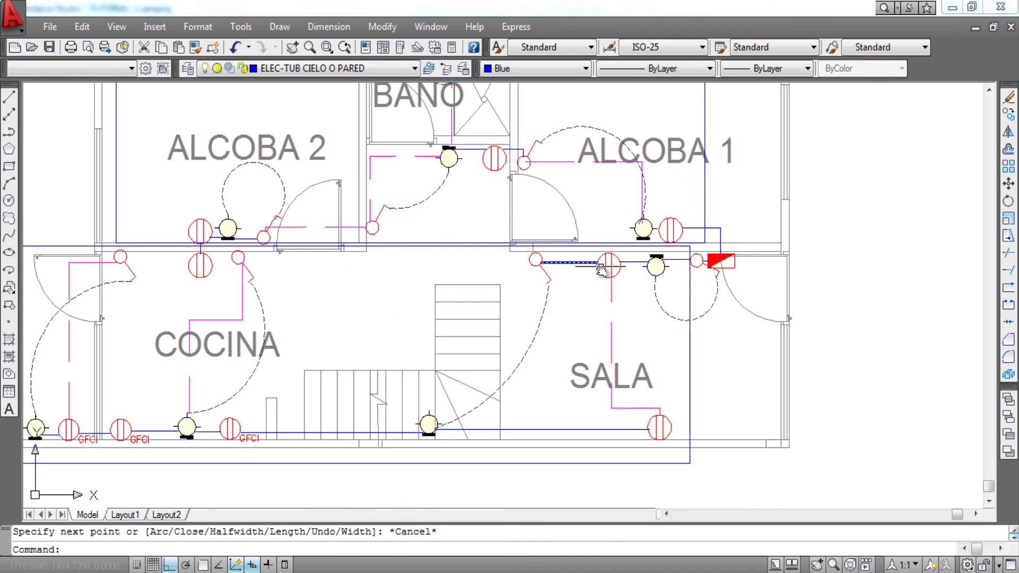
{"action": "middle_click_drag", "start_coordinate": [660, 429], "coordinate": [792, 378]}
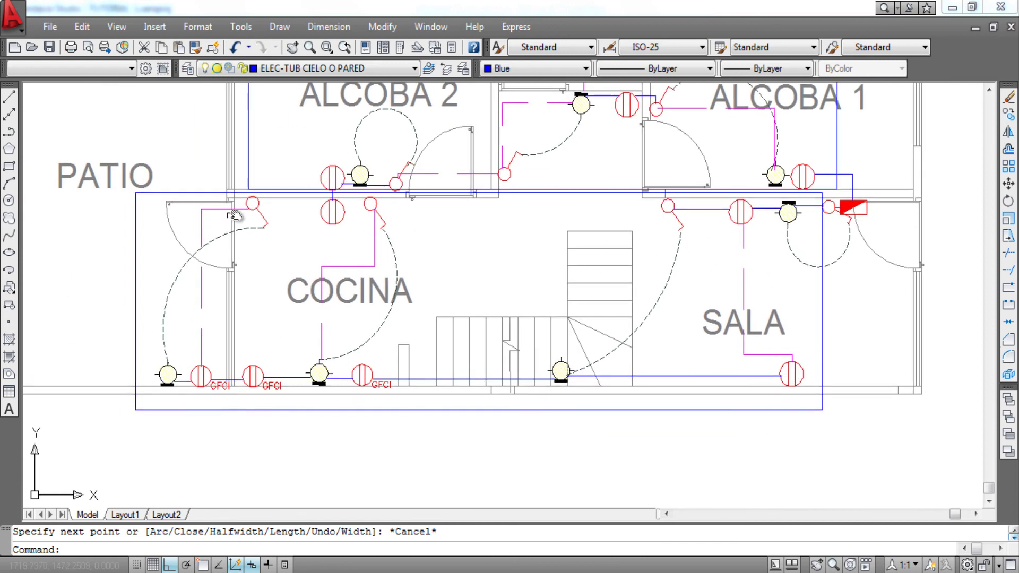
{"action": "scroll", "coordinate": [234, 214], "scroll_direction": "down", "scroll_amount": 2}
{"action": "middle_click_drag", "start_coordinate": [493, 297], "coordinate": [388, 355]}
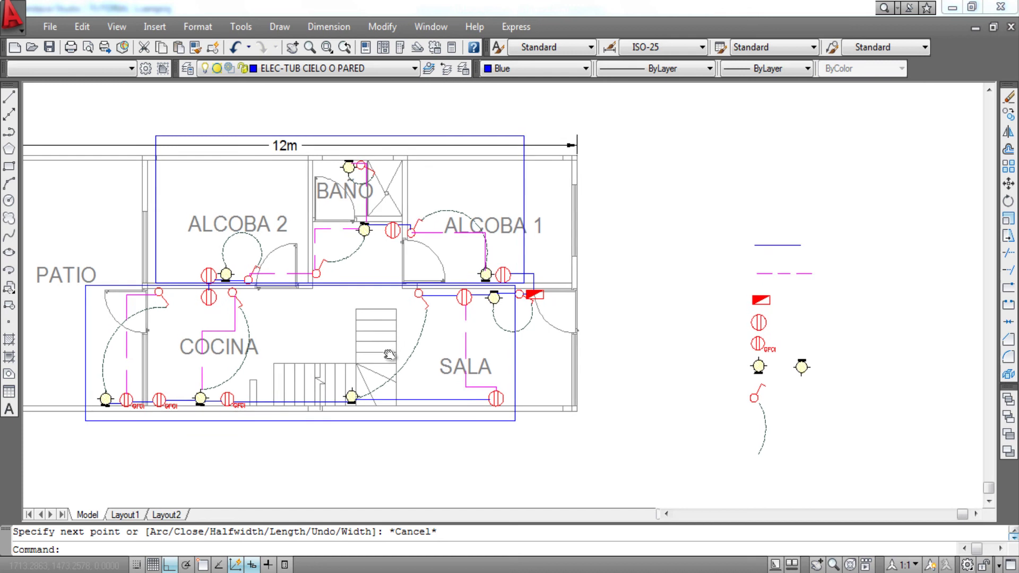